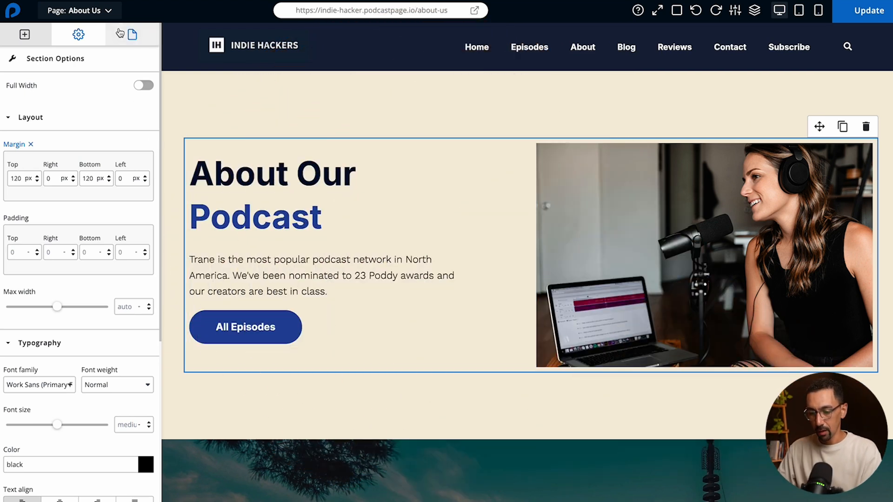
Step: Show the advanced style settings for the About section and hide them again
{"action": "left_click", "coordinate": [110, 11]}
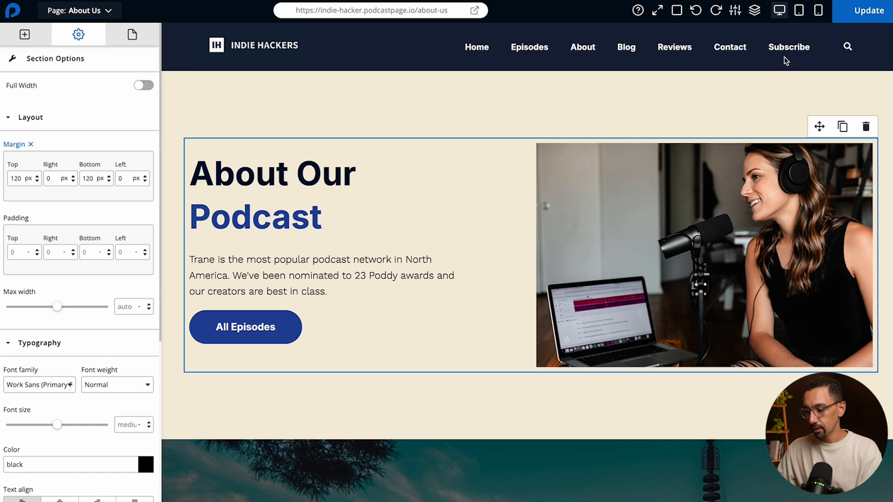
{"action": "left_click", "coordinate": [735, 11]}
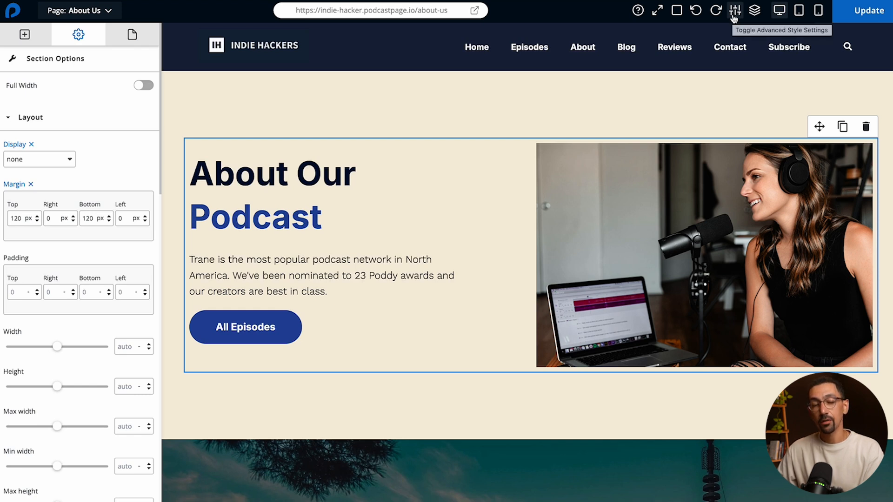
{"action": "left_click", "coordinate": [734, 17]}
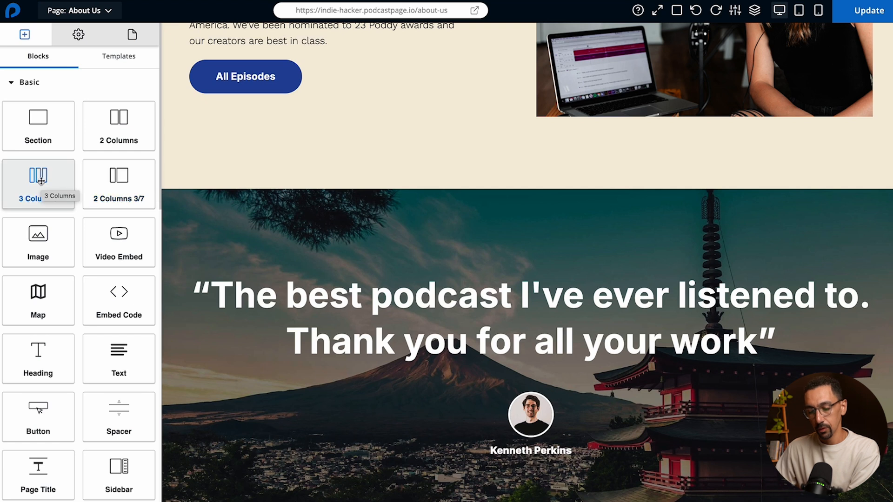
Step: Insert a 3 Columns block between the About section and the testimonial, and show its advanced style settings
{"action": "left_click_drag", "start_coordinate": [39, 181], "coordinate": [266, 180]}
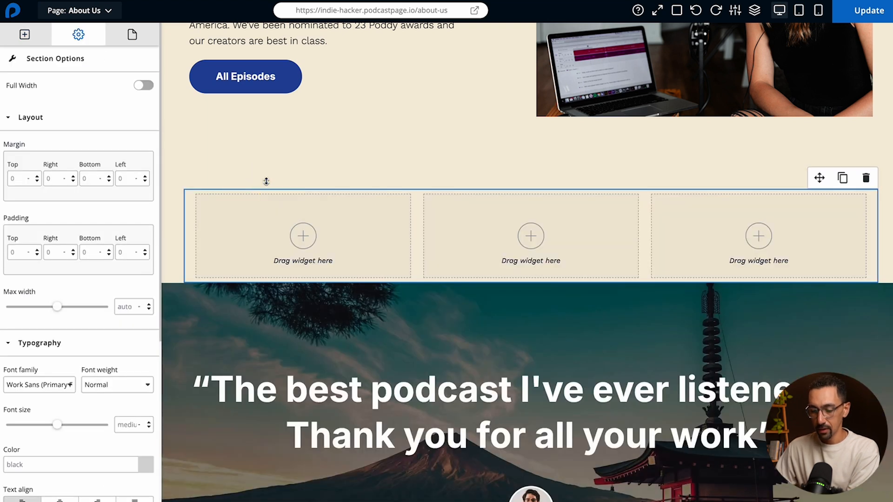
{"action": "left_click", "coordinate": [735, 10]}
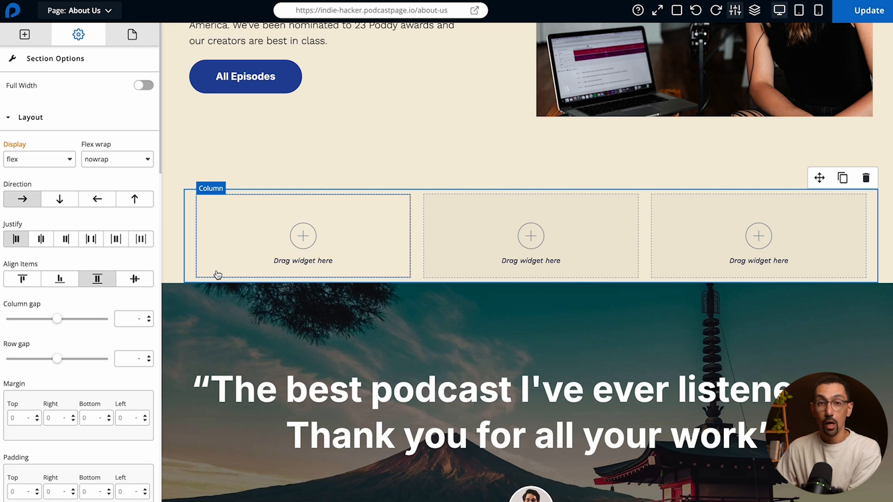
Step: Stack the new section's columns vertically with a 54 px row gap and Align Items set to Stretch
{"action": "left_click", "coordinate": [60, 200]}
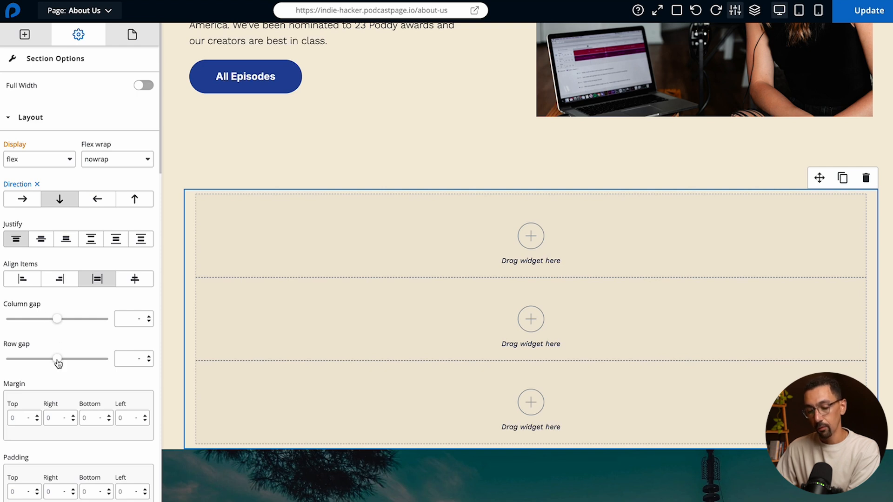
{"action": "left_click_drag", "start_coordinate": [57, 361], "coordinate": [61, 359]}
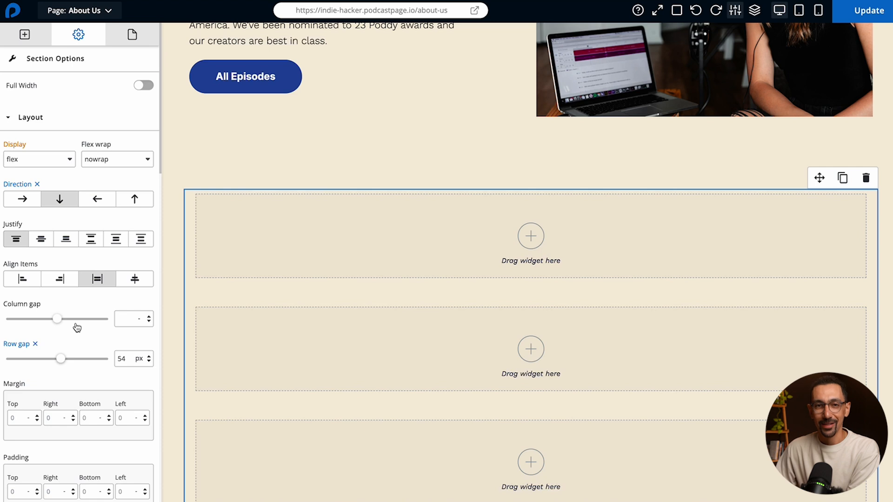
{"action": "left_click", "coordinate": [107, 279]}
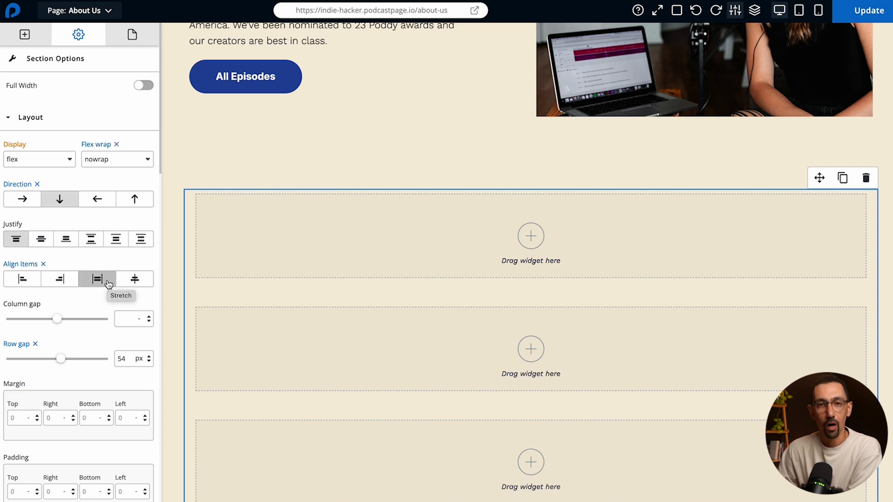
Step: Add an Image block to the first column, using the existing photo of the woman at the microphone
{"action": "left_click", "coordinate": [25, 34]}
{"action": "left_click_drag", "start_coordinate": [40, 172], "coordinate": [292, 241]}
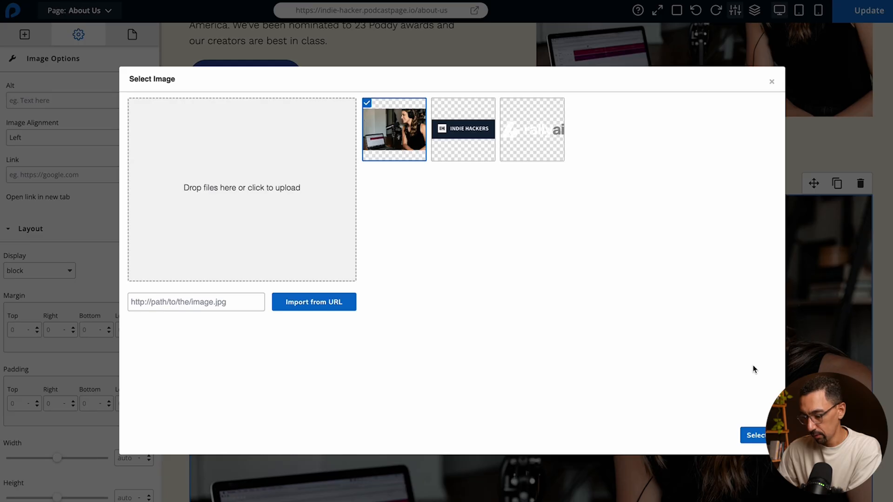
{"action": "left_click", "coordinate": [759, 434]}
Step: Add a Heading block to the second column and a Text block beneath it
{"action": "scroll", "coordinate": [500, 290], "scroll_direction": "down", "scroll_amount": 5}
{"action": "left_click", "coordinate": [25, 34]}
{"action": "left_click_drag", "start_coordinate": [38, 358], "coordinate": [391, 201]}
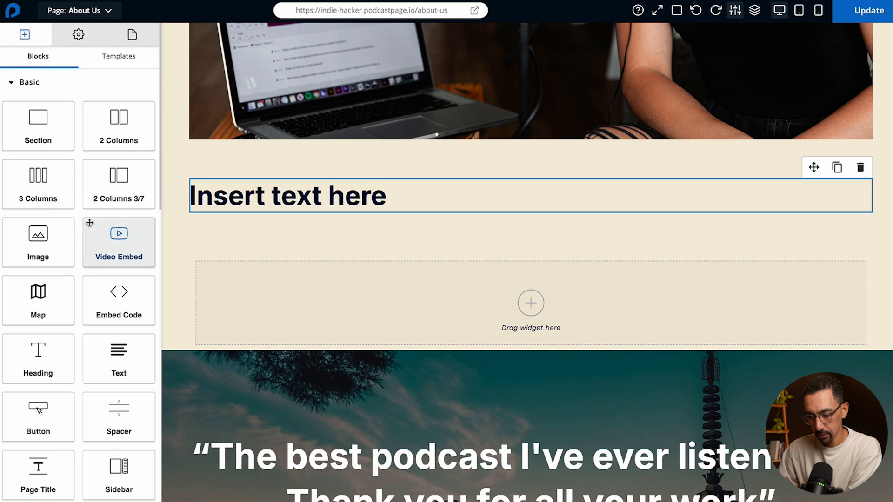
{"action": "left_click_drag", "start_coordinate": [119, 358], "coordinate": [372, 218]}
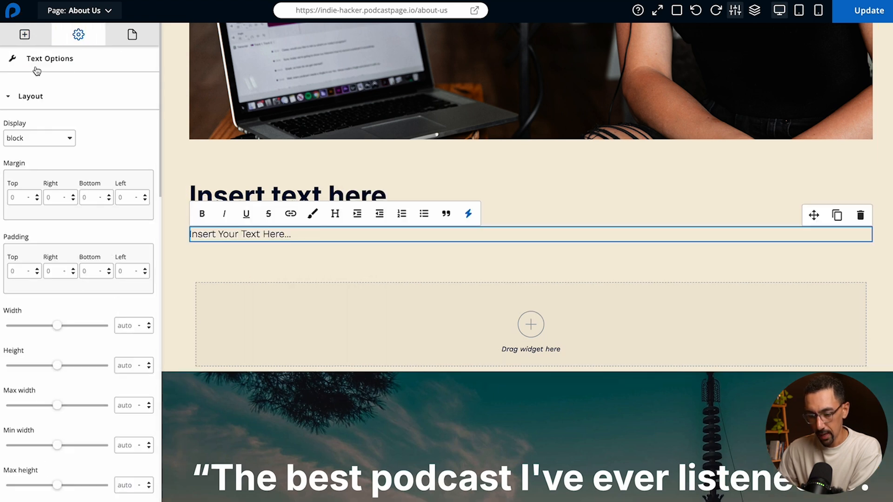
Step: Add a Button block to the empty third column below the text
{"action": "left_click", "coordinate": [25, 34]}
{"action": "scroll", "coordinate": [38, 232], "scroll_direction": "down", "scroll_amount": 2}
{"action": "scroll", "coordinate": [223, 356], "scroll_direction": "up", "scroll_amount": 4}
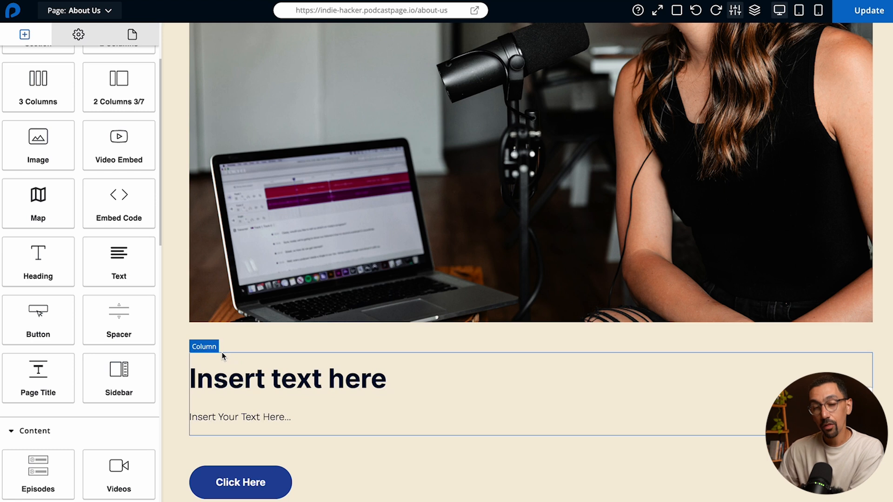
Step: Try the start, end and center item alignments on the stacked section, and restore Stretch
{"action": "left_click", "coordinate": [78, 36]}
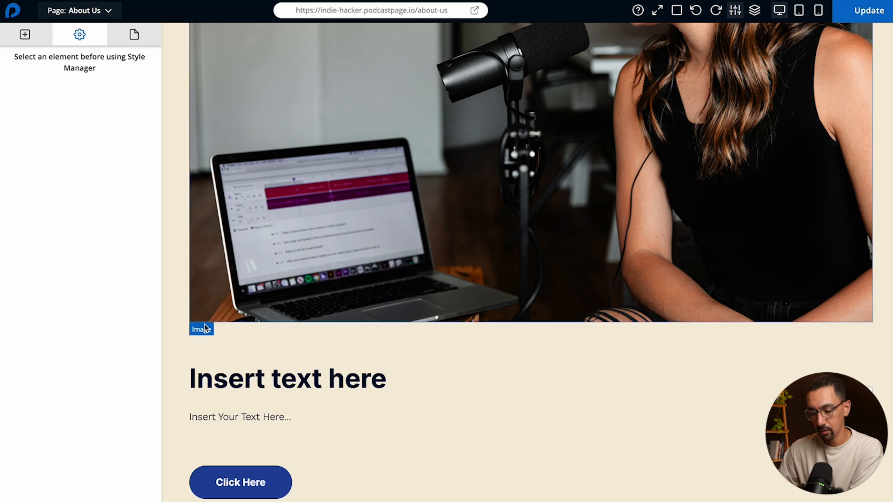
{"action": "left_click", "coordinate": [188, 48]}
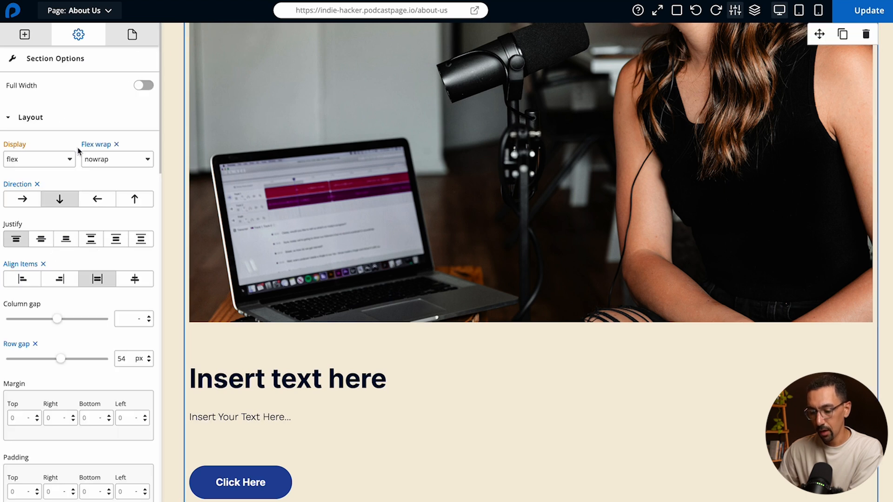
{"action": "scroll", "coordinate": [241, 165], "scroll_direction": "up", "scroll_amount": 3}
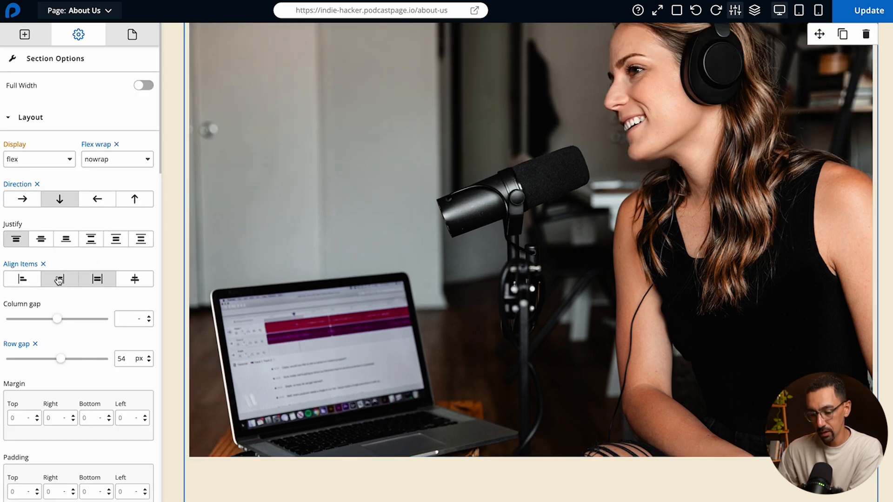
{"action": "left_click", "coordinate": [22, 278]}
{"action": "scroll", "coordinate": [261, 225], "scroll_direction": "down", "scroll_amount": 3}
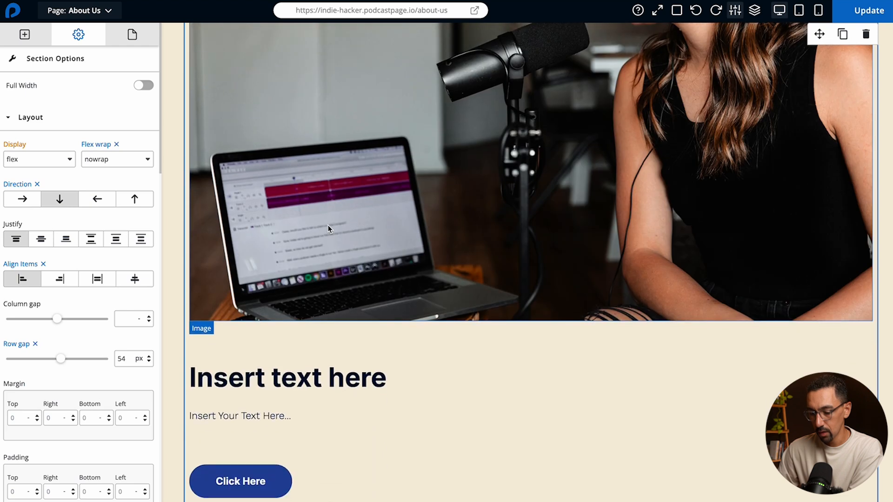
{"action": "scroll", "coordinate": [308, 259], "scroll_direction": "down", "scroll_amount": 2}
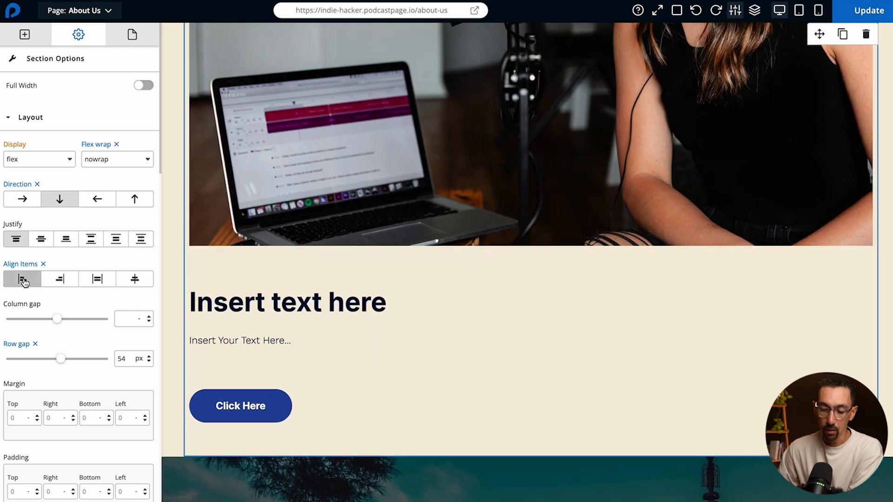
{"action": "left_click", "coordinate": [59, 279]}
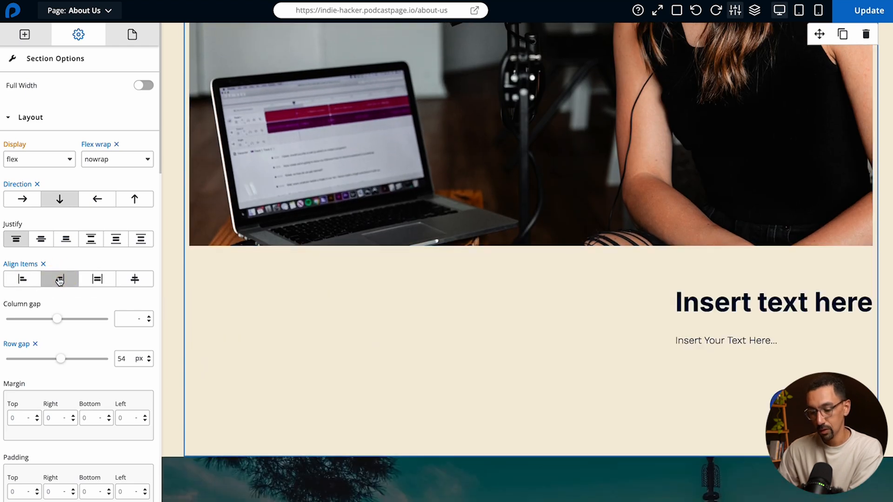
{"action": "left_click", "coordinate": [136, 280]}
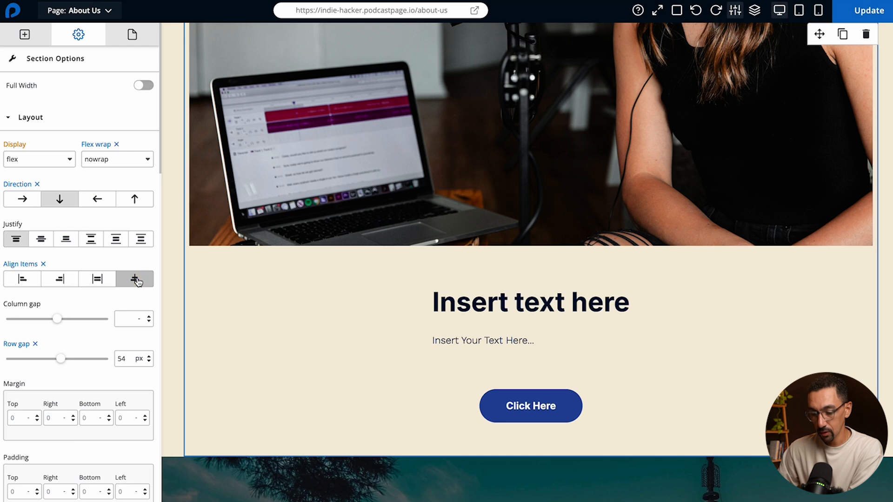
{"action": "left_click", "coordinate": [97, 280]}
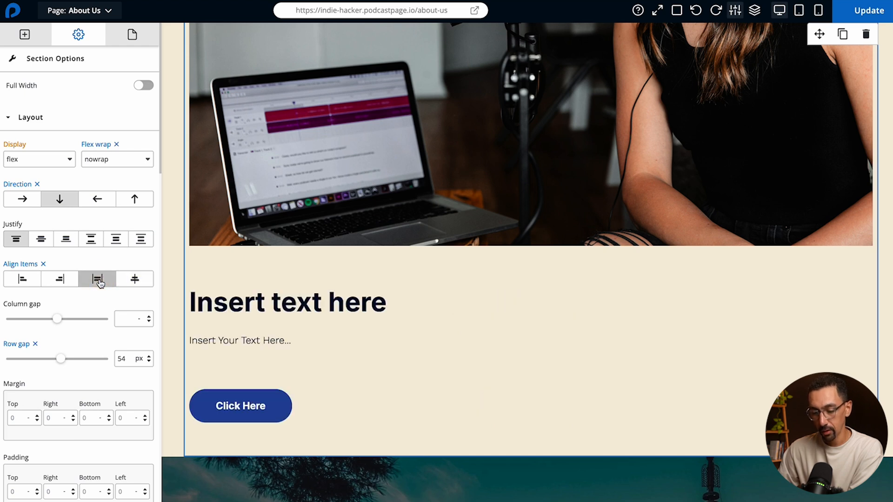
Step: Try the reversed row and reversed column directions on the section, and set its direction to a horizontal row
{"action": "left_click", "coordinate": [22, 200]}
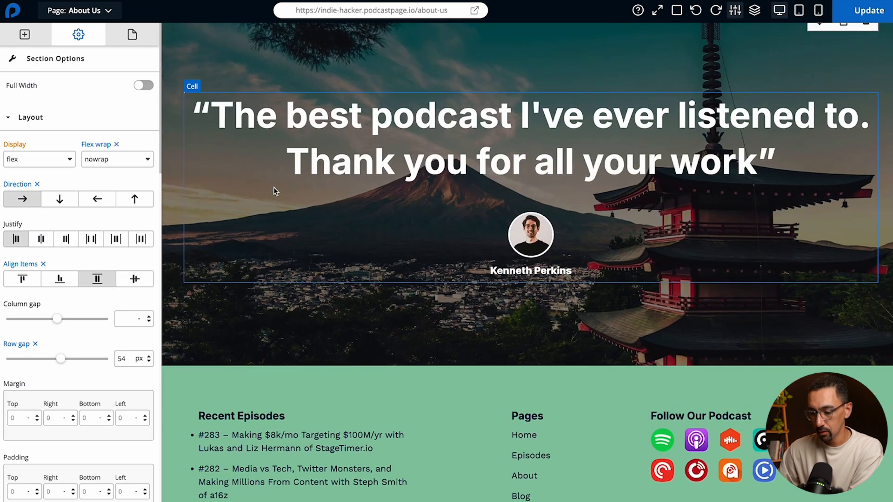
{"action": "scroll", "coordinate": [273, 187], "scroll_direction": "up", "scroll_amount": 6}
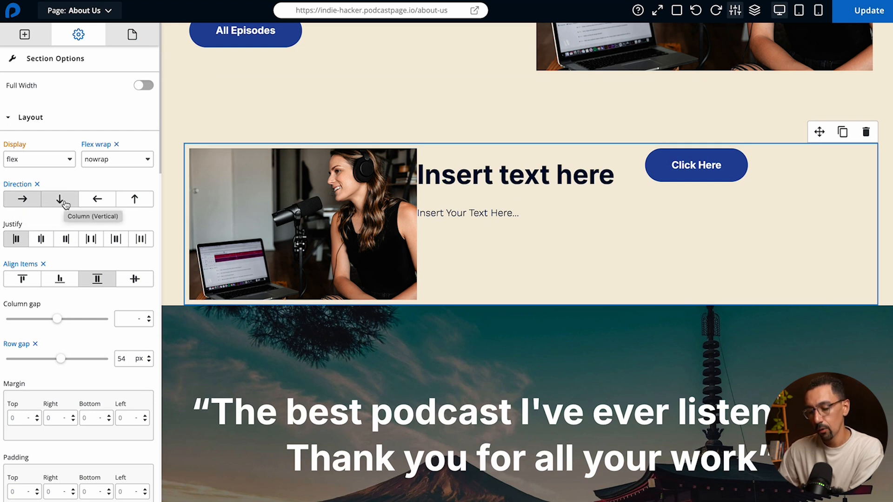
{"action": "left_click", "coordinate": [97, 200]}
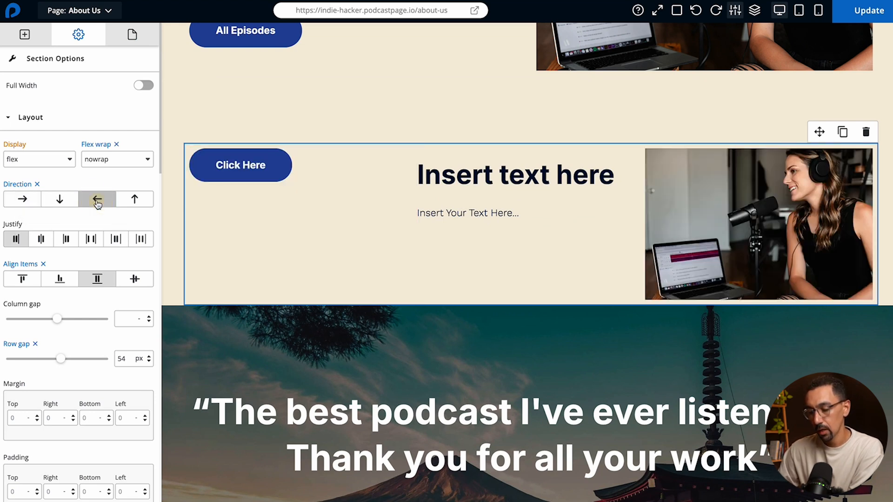
{"action": "left_click", "coordinate": [135, 200]}
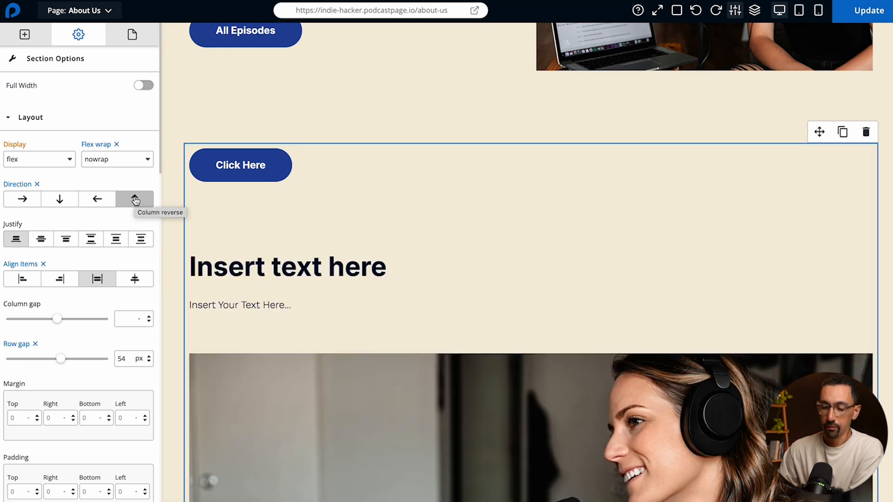
{"action": "left_click", "coordinate": [21, 206]}
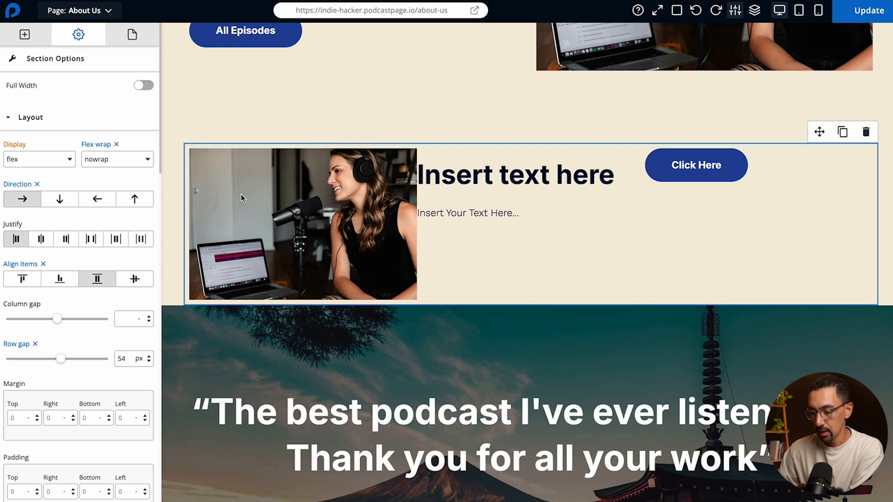
Step: Move the Click Here button under the text in the second column and delete the emptied third column
{"action": "left_click_drag", "start_coordinate": [729, 175], "coordinate": [580, 237]}
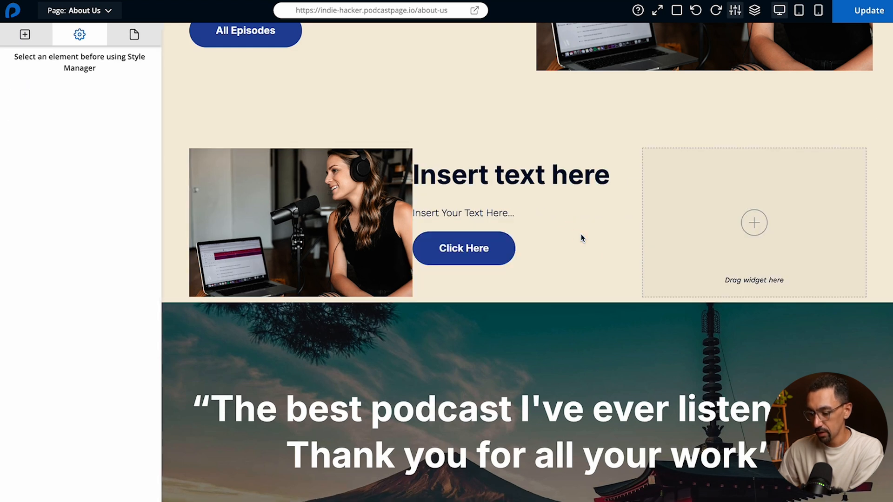
{"action": "left_click", "coordinate": [699, 202]}
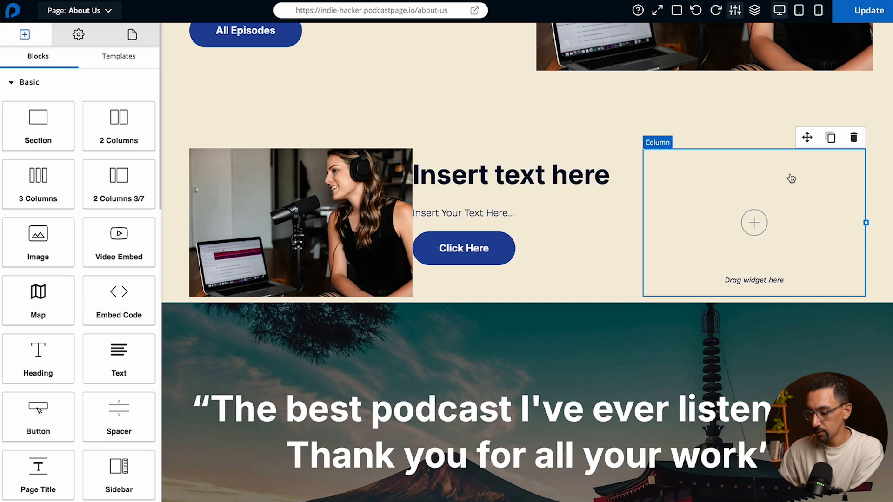
{"action": "left_click", "coordinate": [854, 137]}
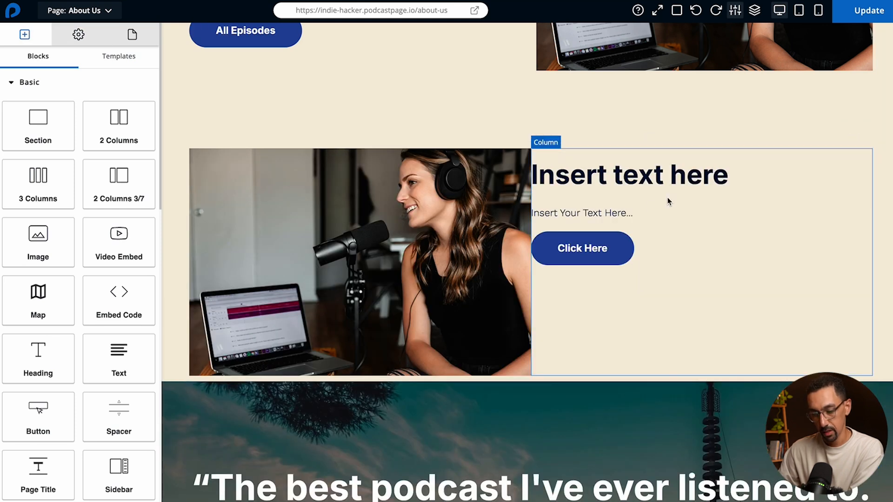
Step: Set the column gap of the image-and-text section to 40 px
{"action": "left_click", "coordinate": [76, 37]}
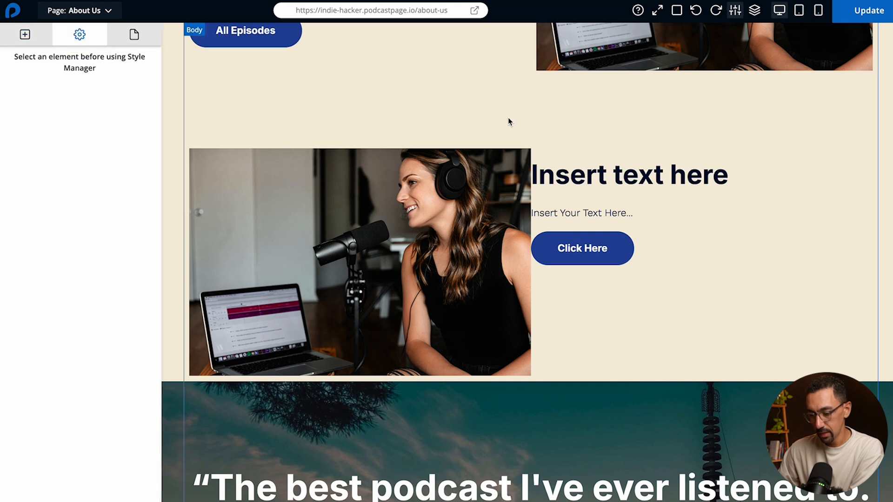
{"action": "left_click", "coordinate": [542, 146]}
{"action": "scroll", "coordinate": [72, 167], "scroll_direction": "down", "scroll_amount": 2}
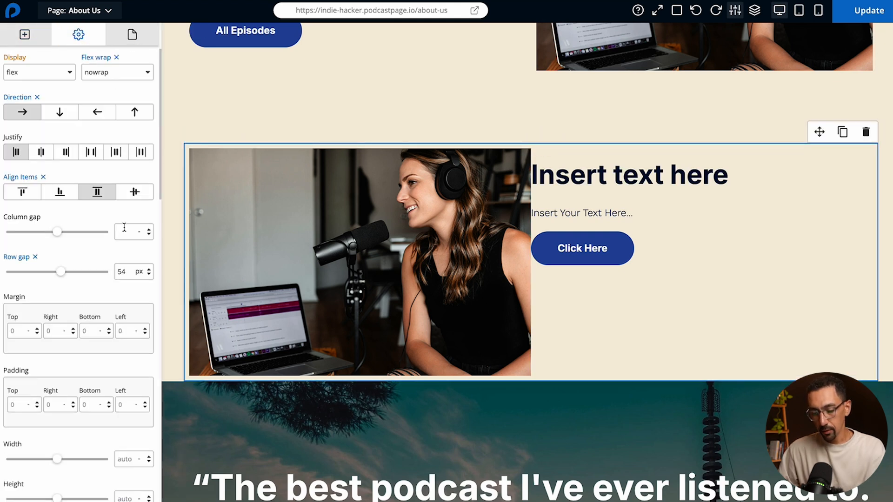
{"action": "left_click", "coordinate": [124, 227]}
{"action": "type", "text": "4"}
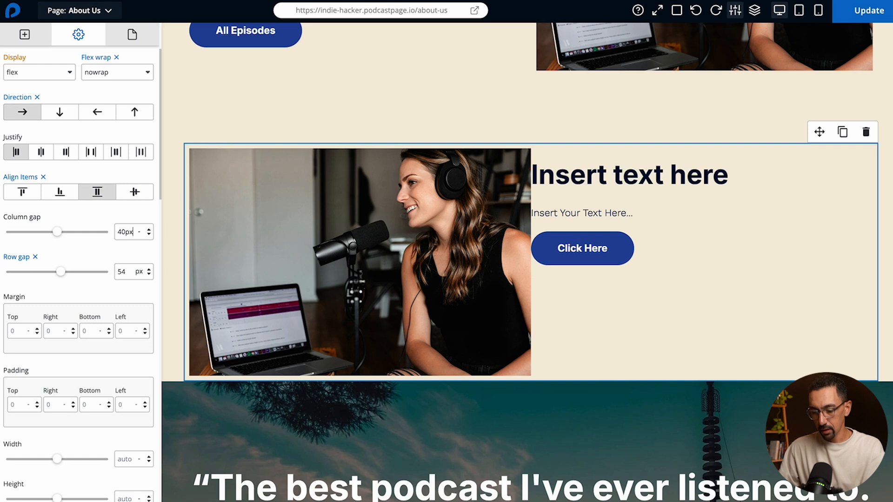
{"action": "type", "text": "0px"}
{"action": "key", "text": "Return"}
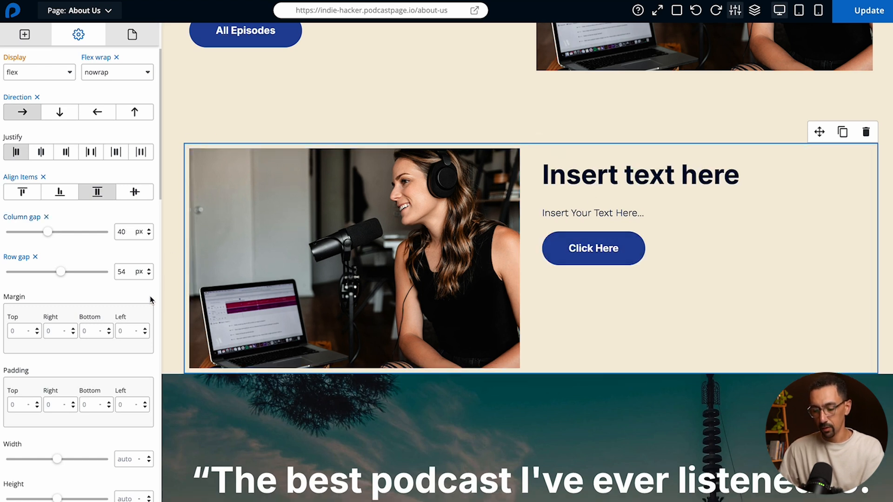
Step: Look through the section's remaining advanced settings for size, position, typography, border, opacity and classes
{"action": "scroll", "coordinate": [149, 295], "scroll_direction": "down", "scroll_amount": 5}
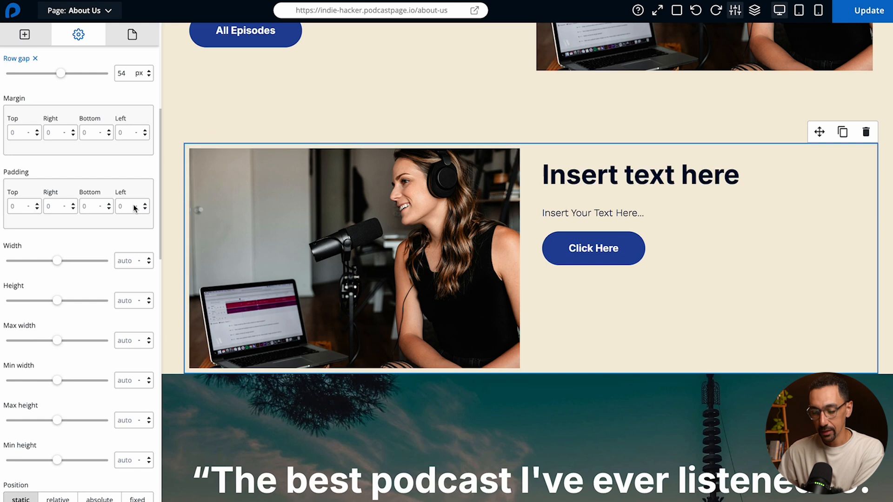
{"action": "scroll", "coordinate": [95, 264], "scroll_direction": "down", "scroll_amount": 1}
{"action": "scroll", "coordinate": [95, 265], "scroll_direction": "down", "scroll_amount": 7}
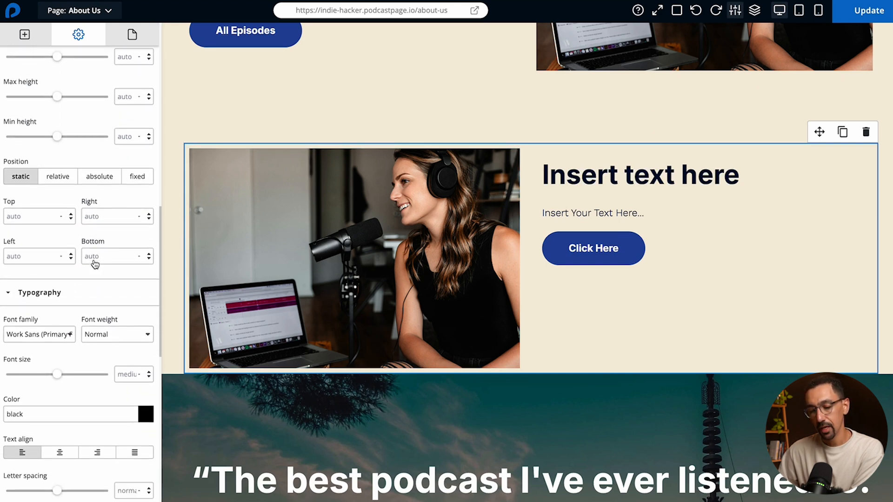
{"action": "scroll", "coordinate": [94, 264], "scroll_direction": "down", "scroll_amount": 10}
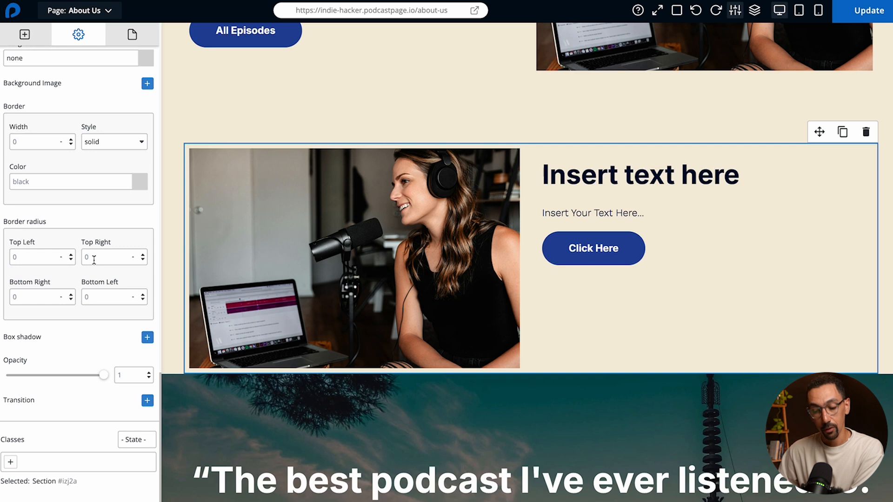
Step: Duplicate the column holding the text and the Click Here button twice within the section
{"action": "left_click", "coordinate": [860, 142]}
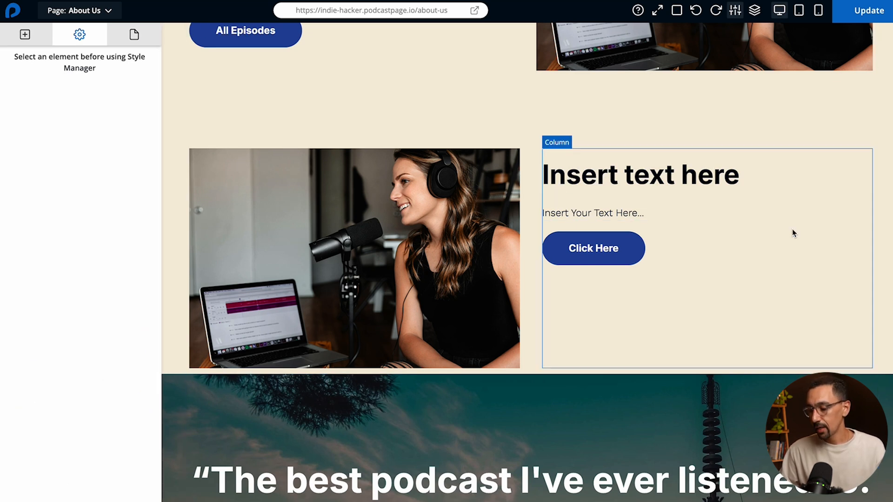
{"action": "left_click", "coordinate": [796, 242]}
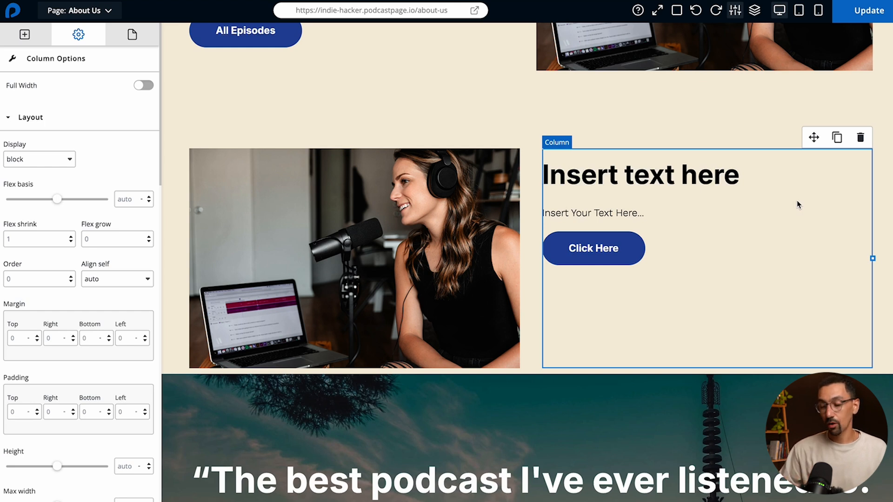
{"action": "left_click", "coordinate": [837, 138]}
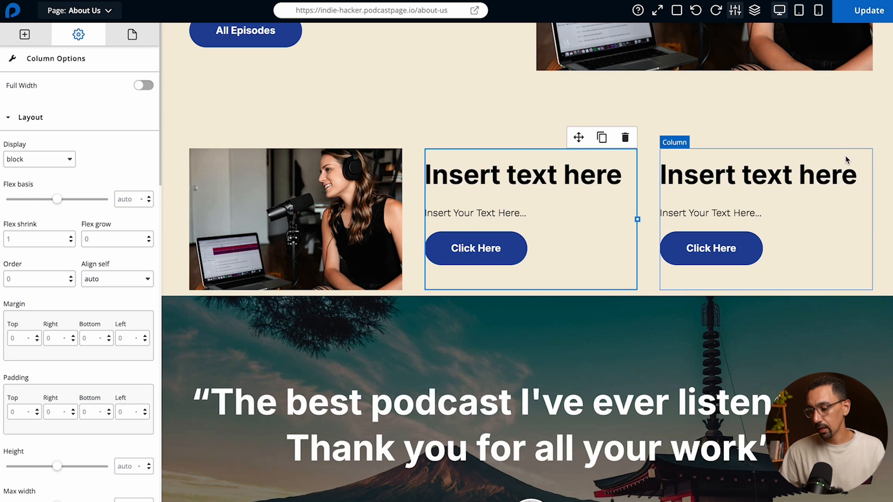
{"action": "left_click", "coordinate": [847, 160]}
{"action": "left_click", "coordinate": [837, 137]}
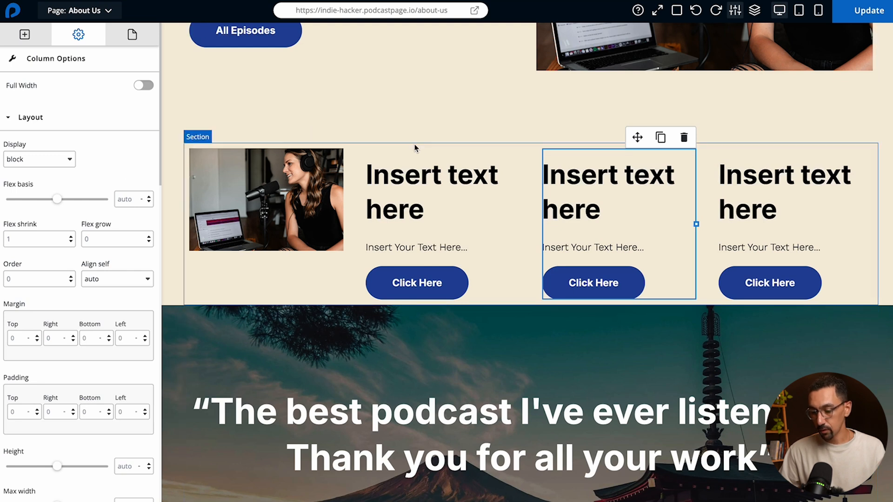
Step: Stack the section's columns vertically by setting its flex direction to a downward column
{"action": "left_click", "coordinate": [415, 147]}
{"action": "left_click", "coordinate": [59, 199]}
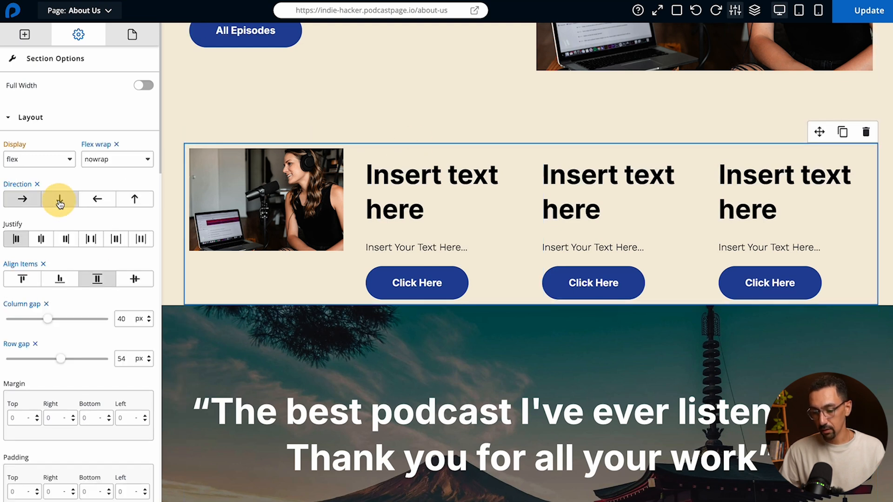
{"action": "scroll", "coordinate": [314, 213], "scroll_direction": "down", "scroll_amount": 10}
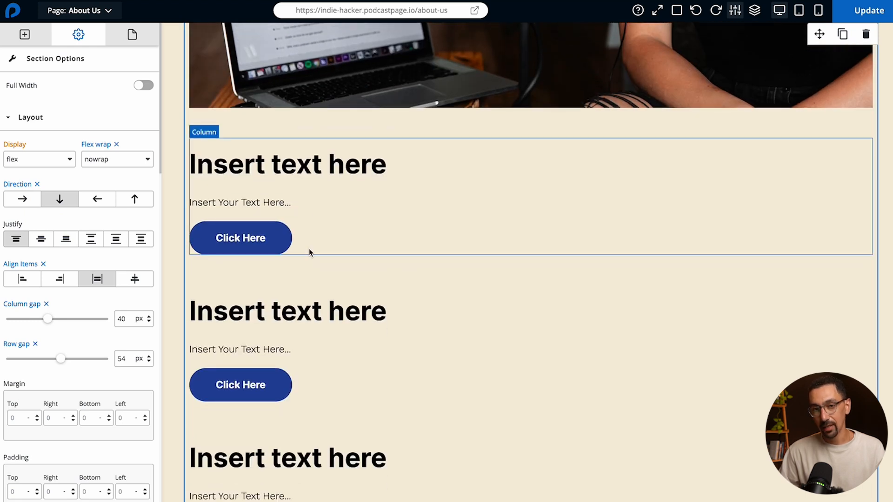
Step: Return the section's direction to a horizontal row and delete the two duplicated text columns
{"action": "left_click", "coordinate": [22, 199]}
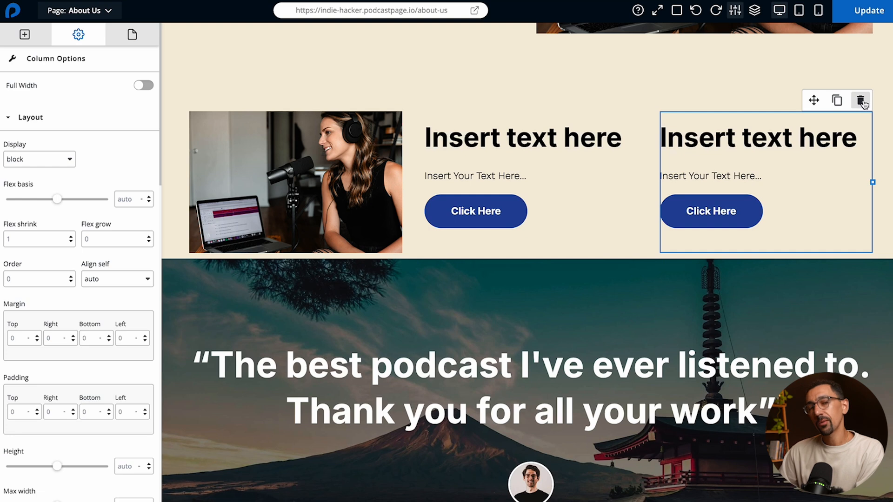
{"action": "left_click", "coordinate": [861, 101]}
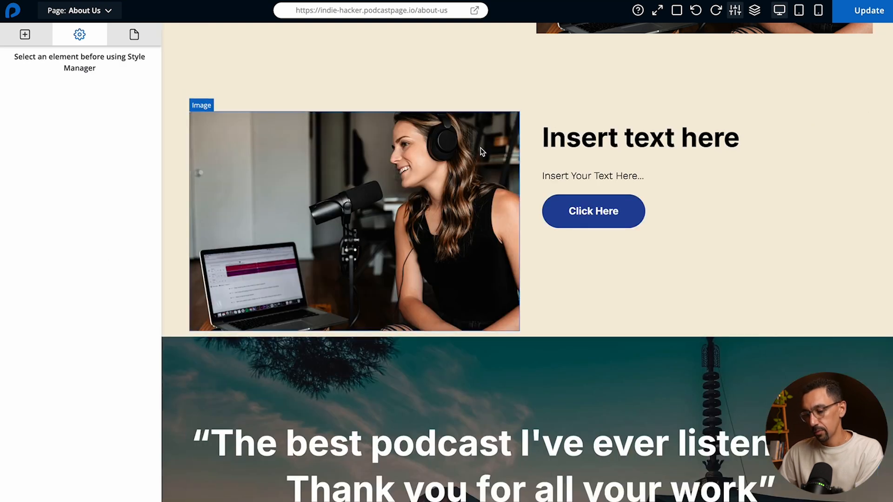
Step: Move the text and button column in front of the image column so the two swap places
{"action": "left_click", "coordinate": [440, 176]}
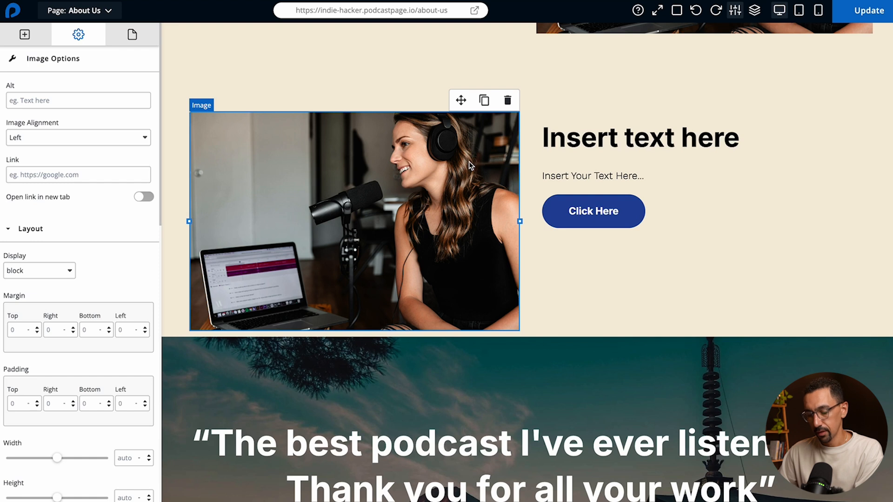
{"action": "left_click", "coordinate": [819, 163]}
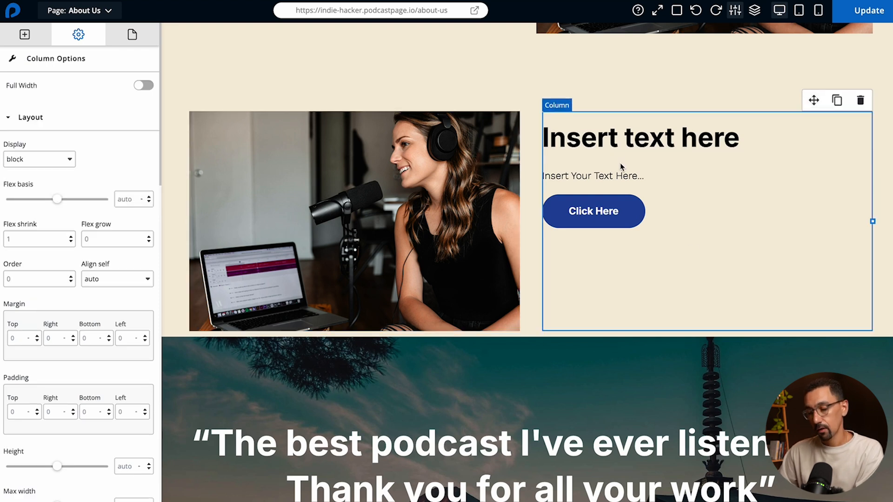
{"action": "left_click_drag", "start_coordinate": [814, 100], "coordinate": [271, 197]}
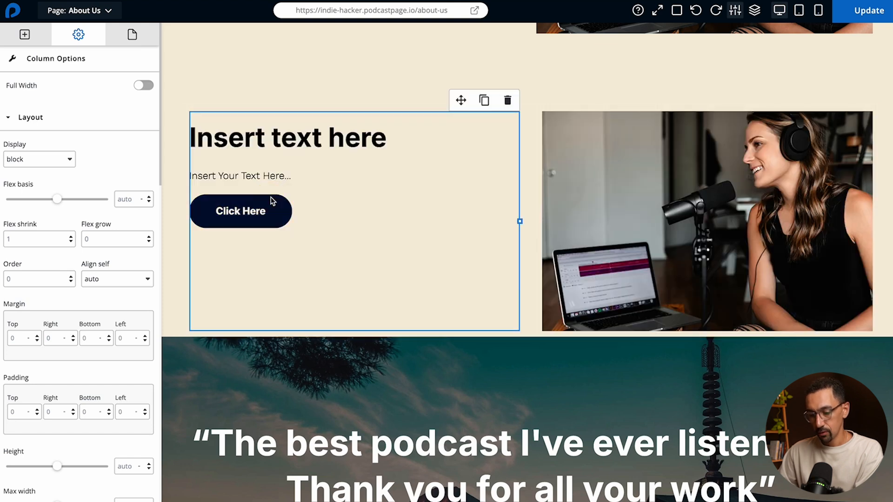
Step: Delete the image from the second column and place an Episodes widget in its spot
{"action": "left_click", "coordinate": [628, 191]}
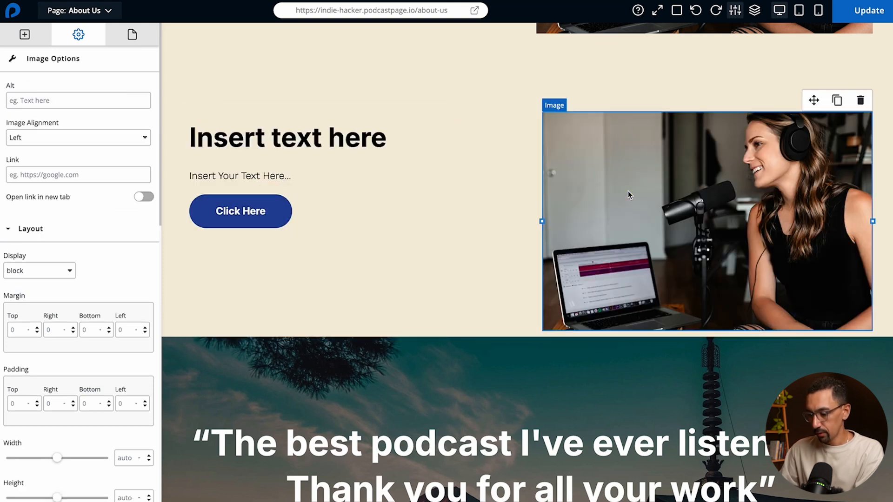
{"action": "left_click", "coordinate": [859, 100]}
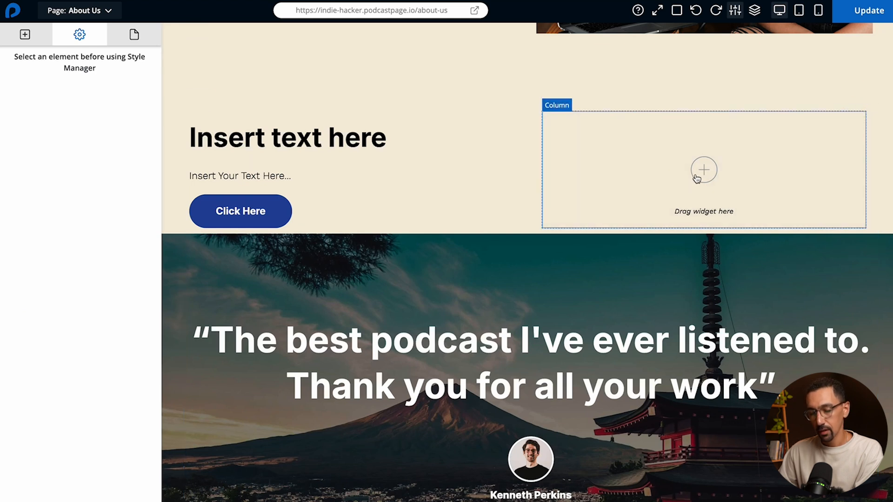
{"action": "left_click", "coordinate": [22, 37]}
{"action": "scroll", "coordinate": [41, 186], "scroll_direction": "down", "scroll_amount": 5}
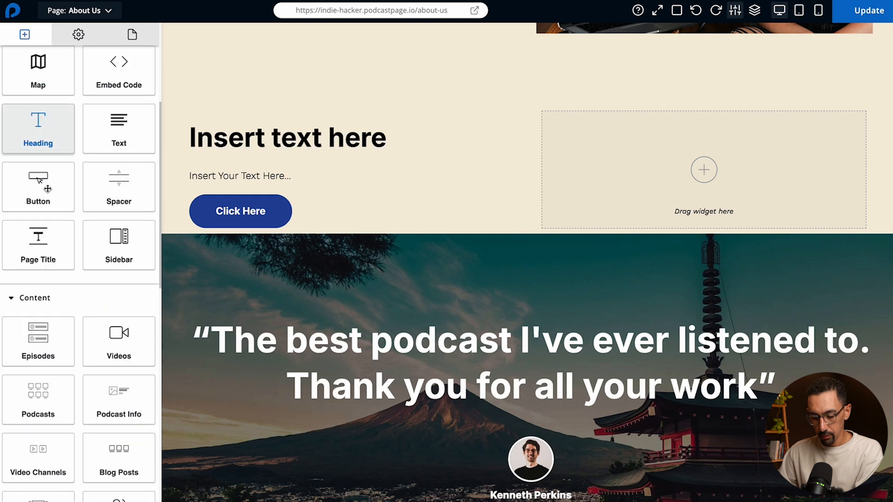
{"action": "scroll", "coordinate": [64, 223], "scroll_direction": "down", "scroll_amount": 5}
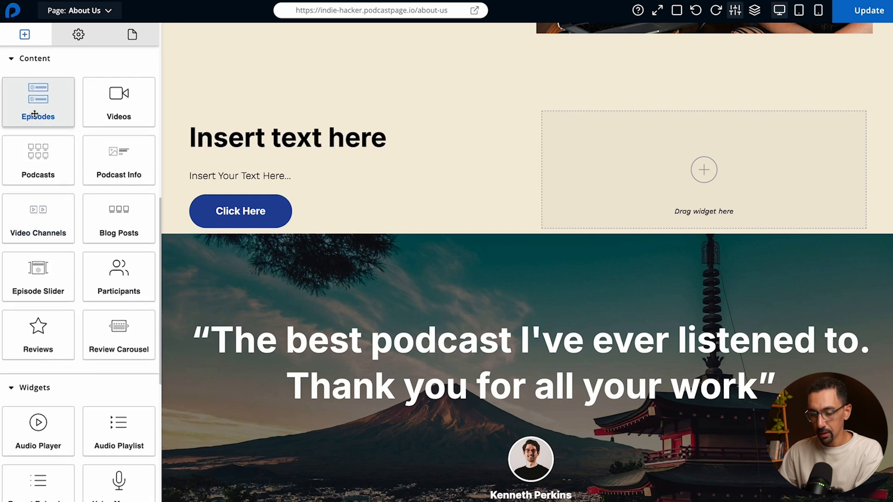
{"action": "left_click_drag", "start_coordinate": [34, 114], "coordinate": [718, 182]}
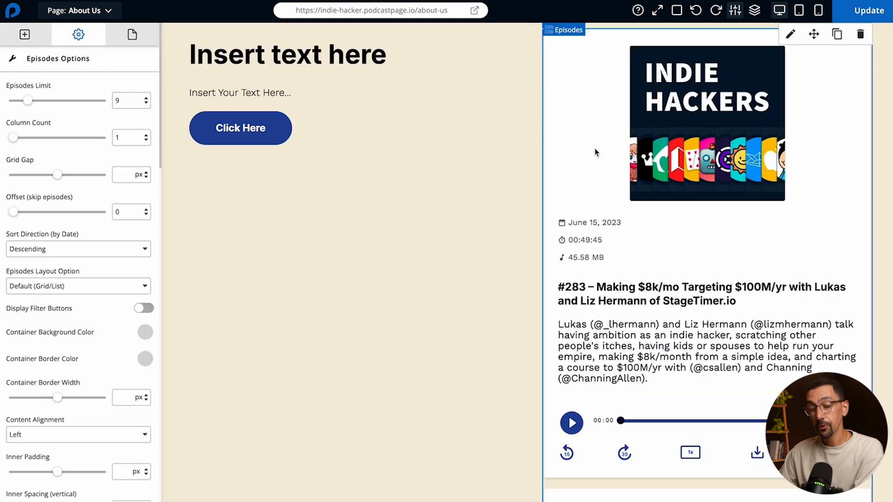
Step: Copy the Episodes widget and paste it beneath the large testimonial quote heading in the section below
{"action": "right_click", "coordinate": [577, 151]}
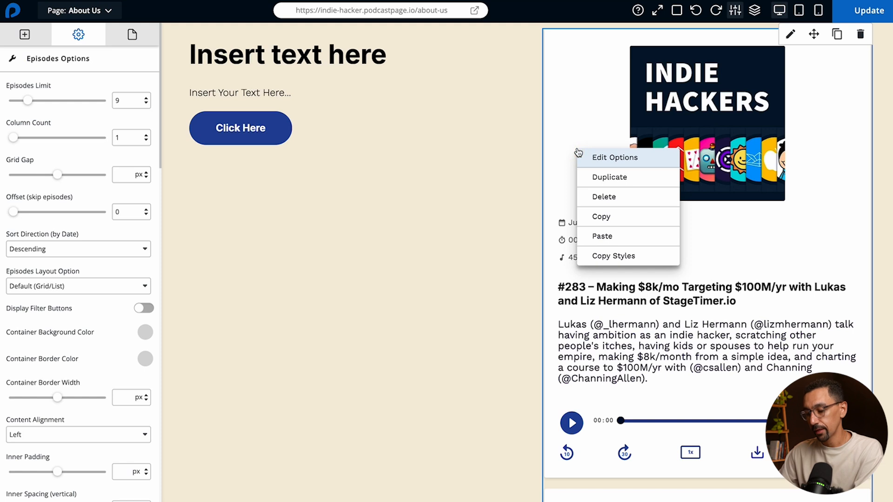
{"action": "left_click", "coordinate": [607, 218]}
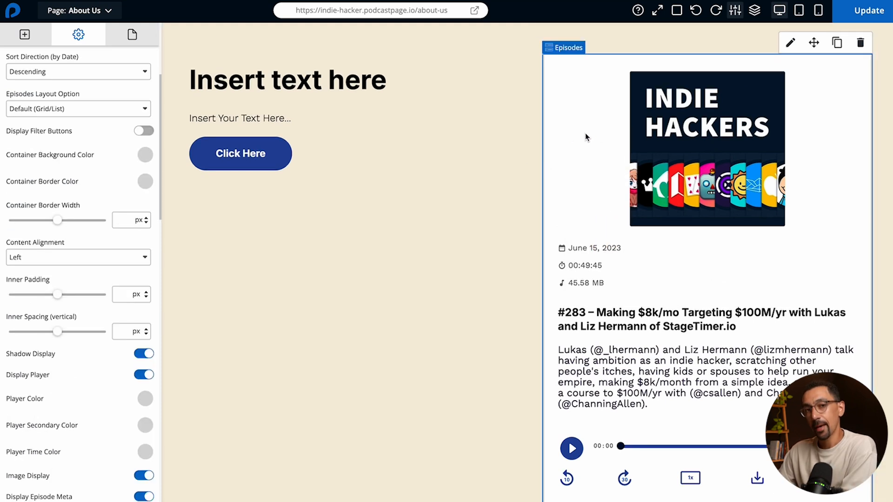
{"action": "right_click", "coordinate": [600, 135]}
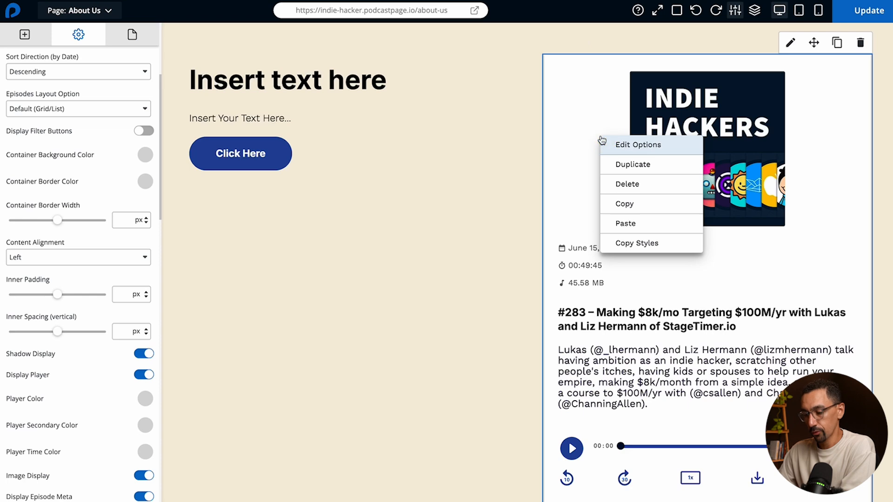
{"action": "left_click", "coordinate": [631, 206]}
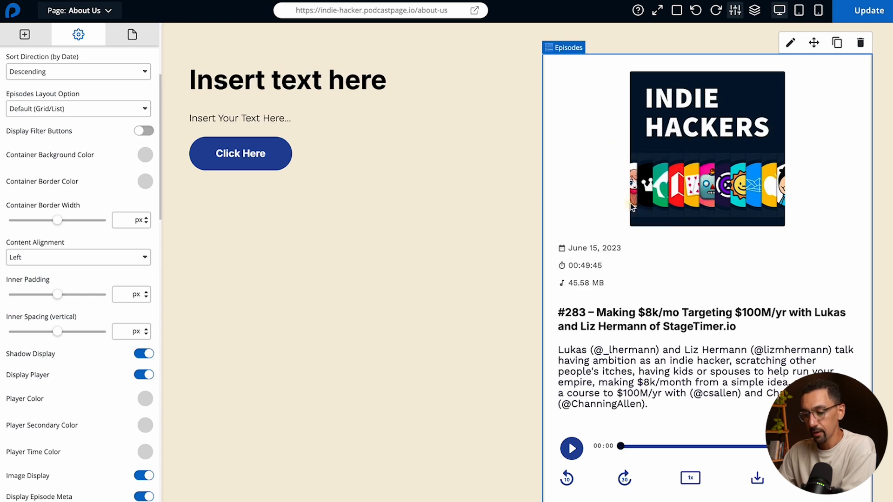
{"action": "scroll", "coordinate": [504, 230], "scroll_direction": "down", "scroll_amount": 15}
{"action": "scroll", "coordinate": [501, 230], "scroll_direction": "down", "scroll_amount": 20}
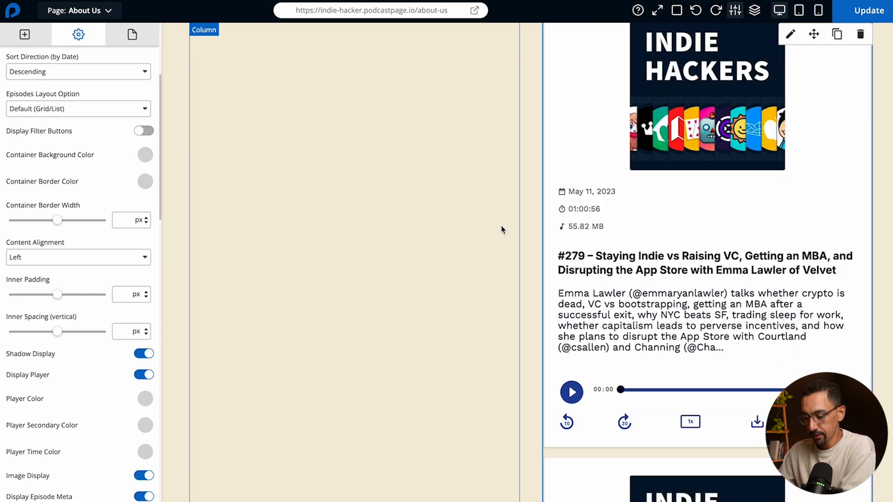
{"action": "scroll", "coordinate": [502, 230], "scroll_direction": "down", "scroll_amount": 10}
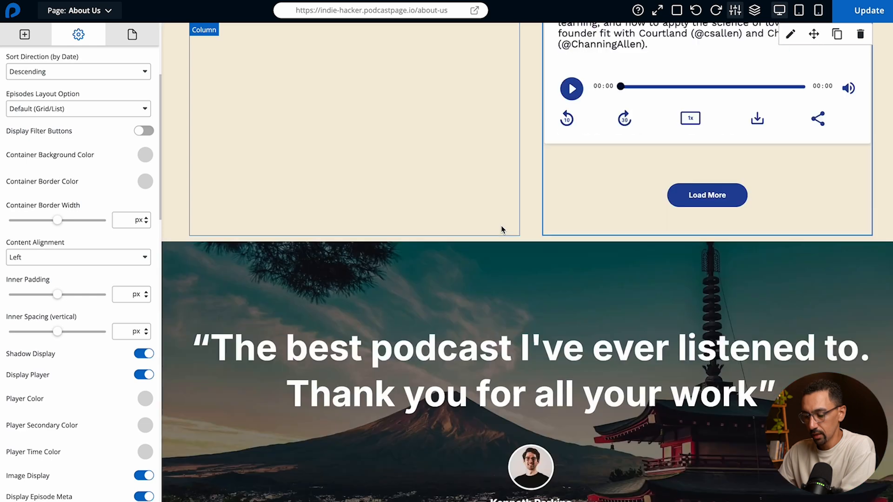
{"action": "scroll", "coordinate": [502, 229], "scroll_direction": "up", "scroll_amount": 8}
{"action": "scroll", "coordinate": [549, 285], "scroll_direction": "down", "scroll_amount": 2}
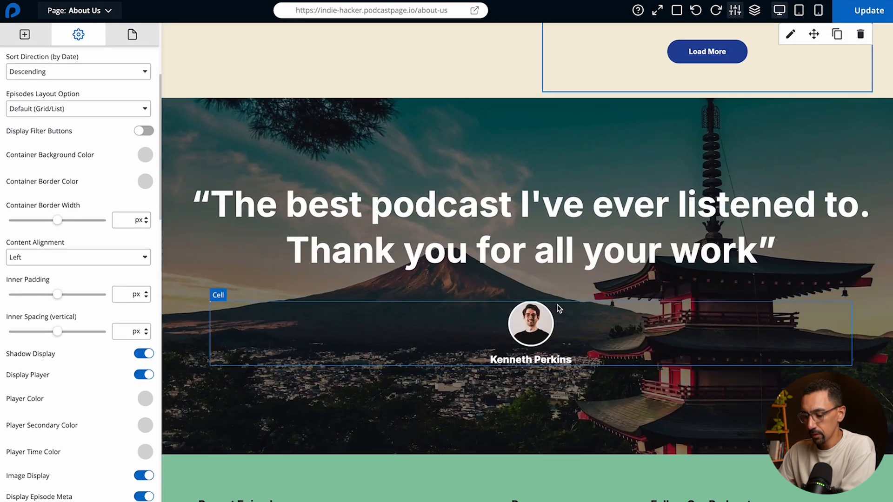
{"action": "right_click", "coordinate": [496, 255]}
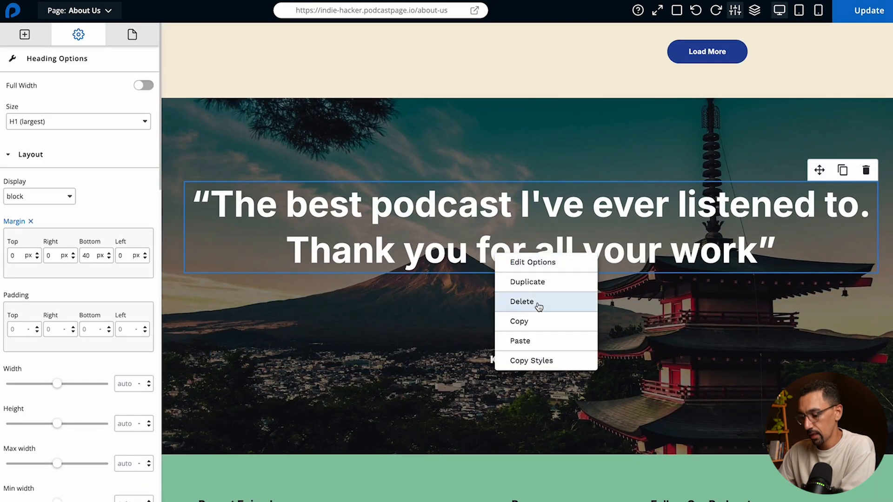
{"action": "left_click", "coordinate": [537, 340]}
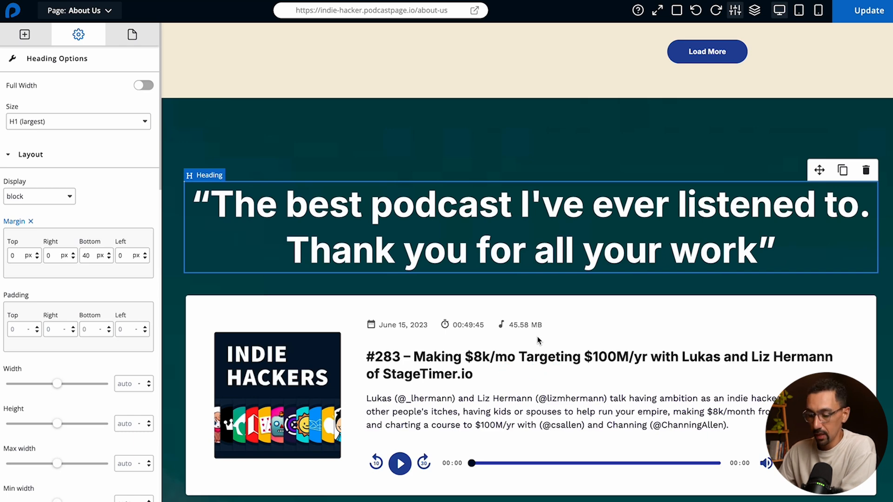
{"action": "scroll", "coordinate": [538, 336], "scroll_direction": "down", "scroll_amount": 5}
Step: Set the episodes limit of the Episodes widget beside the text column to 1
{"action": "scroll", "coordinate": [537, 336], "scroll_direction": "up", "scroll_amount": 15}
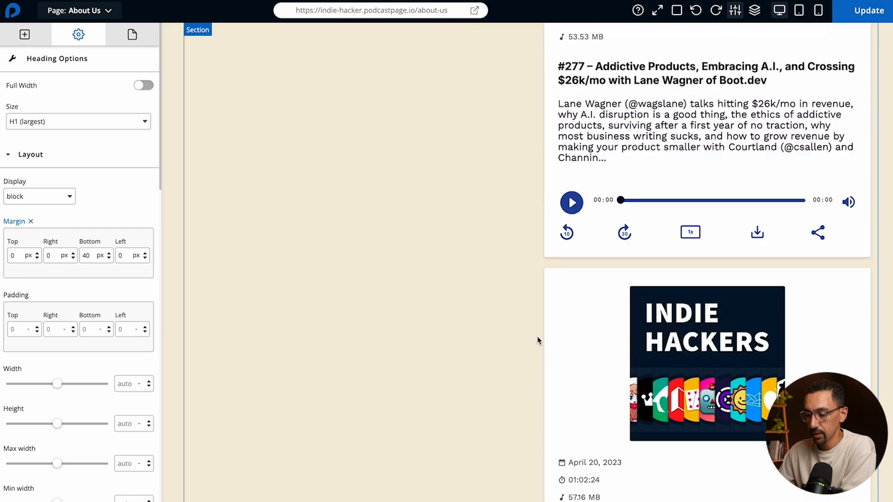
{"action": "scroll", "coordinate": [537, 337], "scroll_direction": "up", "scroll_amount": 20}
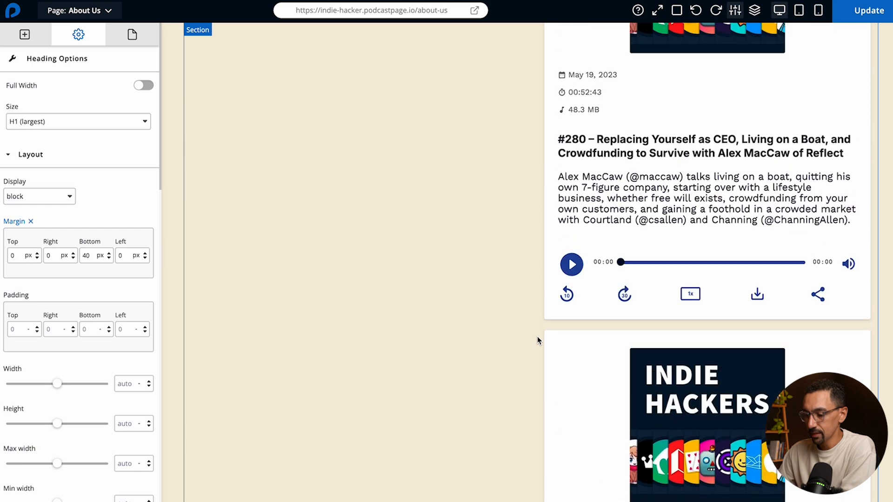
{"action": "scroll", "coordinate": [537, 336], "scroll_direction": "up", "scroll_amount": 15}
{"action": "left_click", "coordinate": [623, 244]}
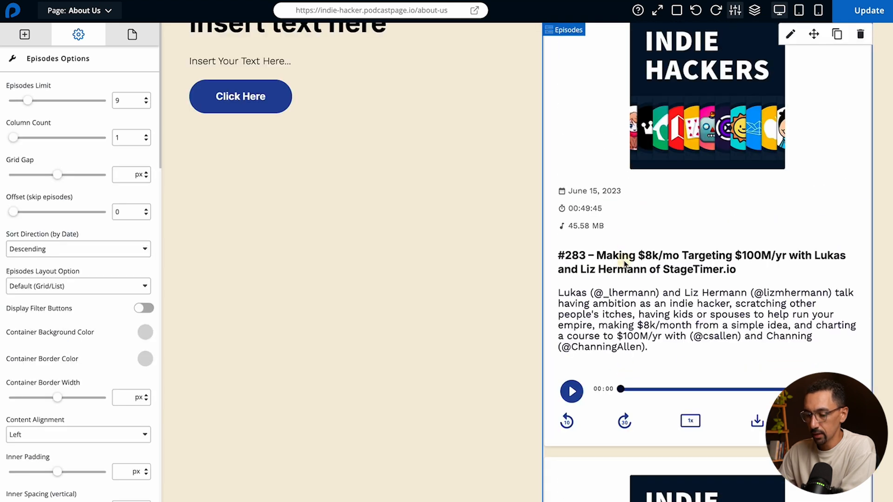
{"action": "scroll", "coordinate": [624, 264], "scroll_direction": "up", "scroll_amount": 3}
{"action": "left_click", "coordinate": [120, 99]}
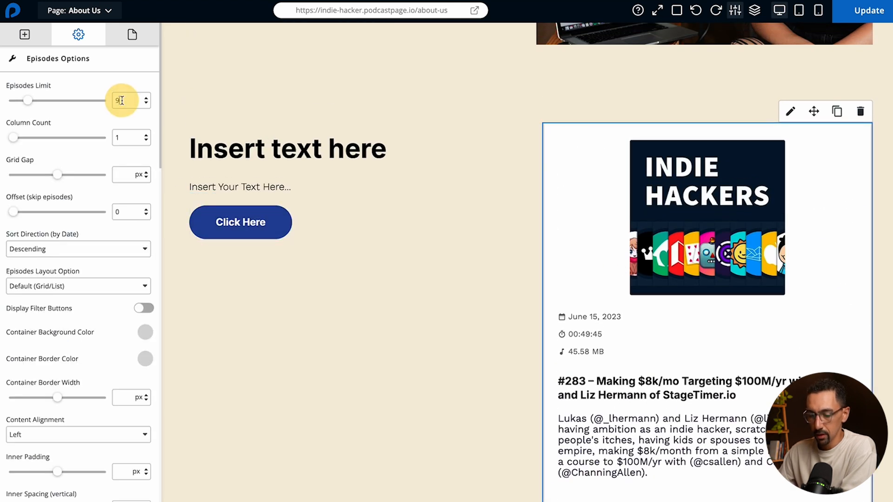
{"action": "type", "text": "1"}
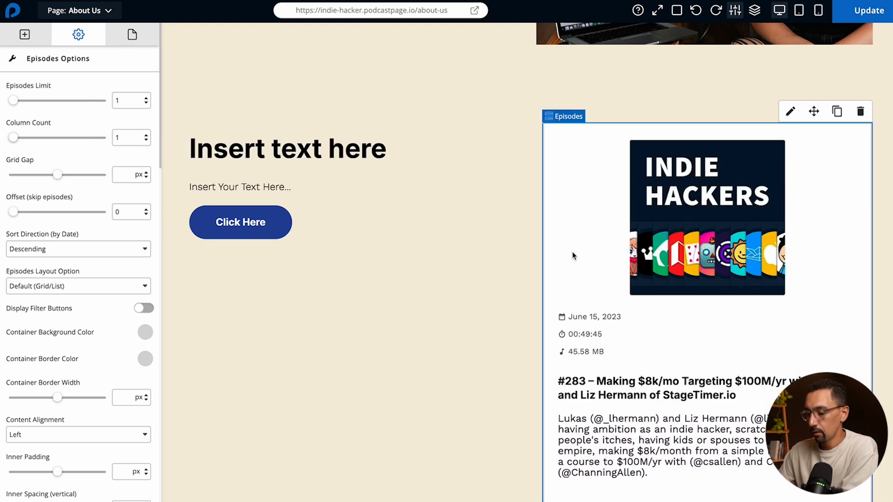
Step: Set the Episodes widget's container background color to the beige palette swatch #f6f0e2
{"action": "scroll", "coordinate": [573, 256], "scroll_direction": "down", "scroll_amount": 2}
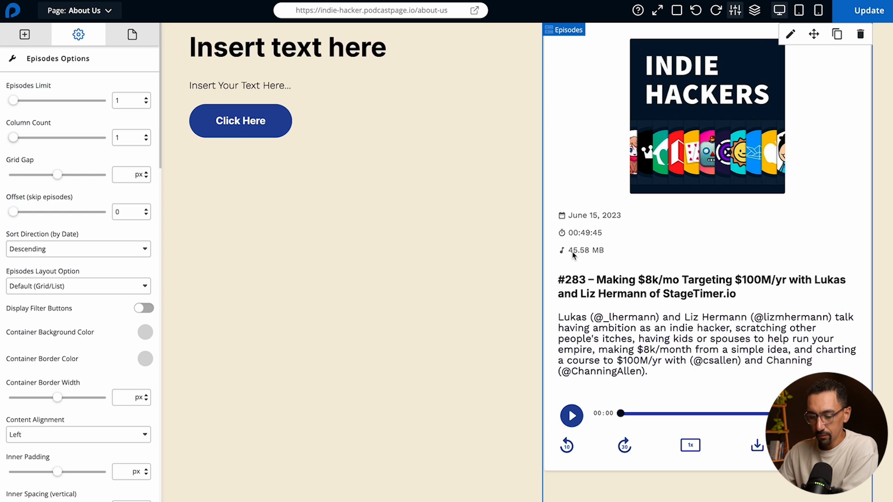
{"action": "left_click", "coordinate": [145, 331]}
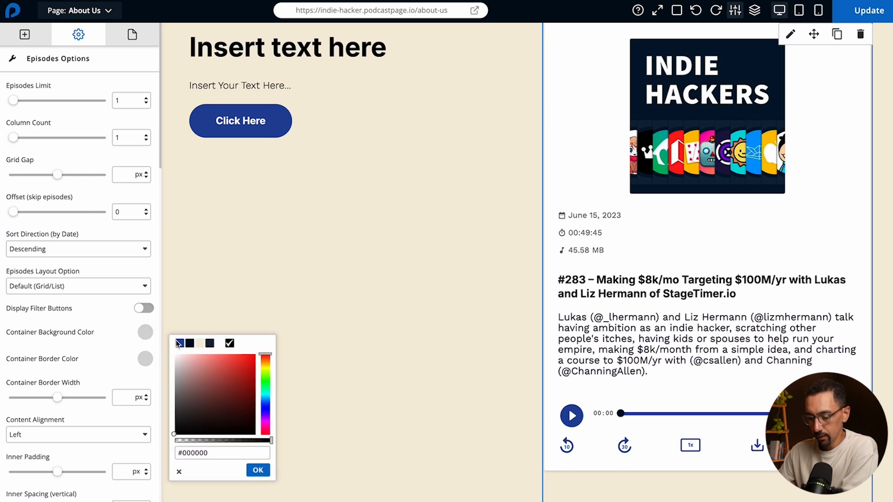
{"action": "left_click", "coordinate": [201, 344]}
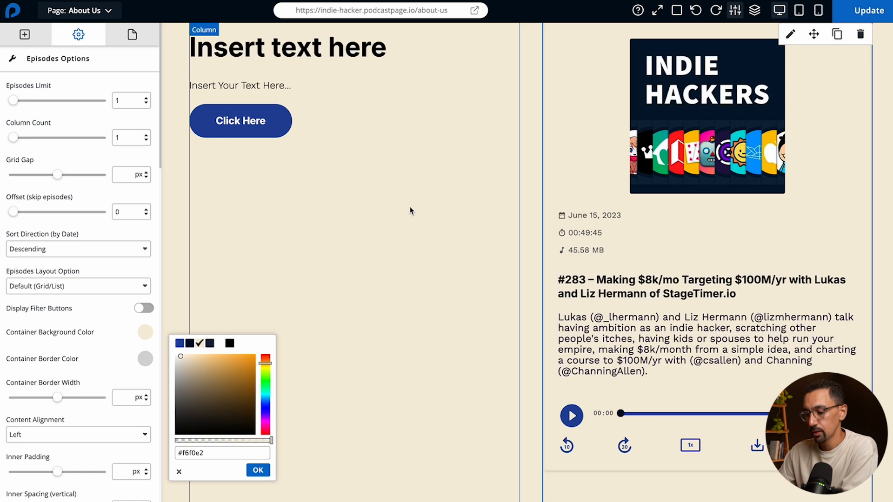
{"action": "left_click", "coordinate": [409, 210]}
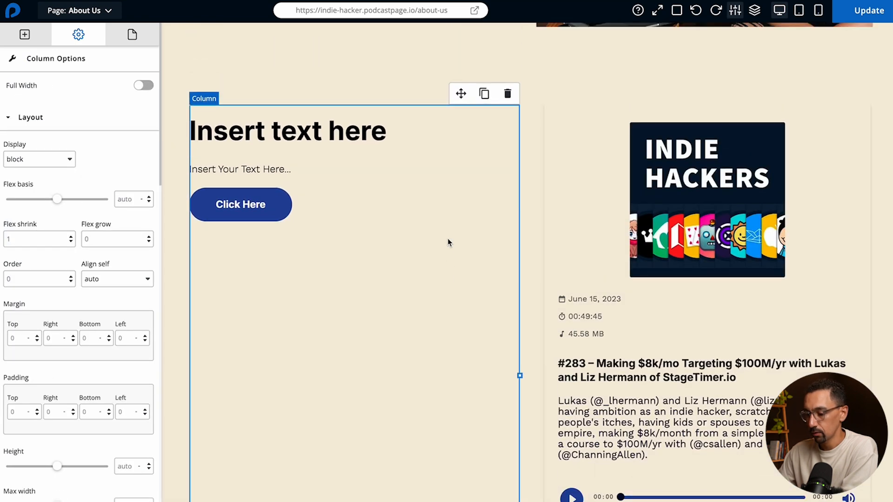
{"action": "scroll", "coordinate": [469, 254], "scroll_direction": "down", "scroll_amount": 1}
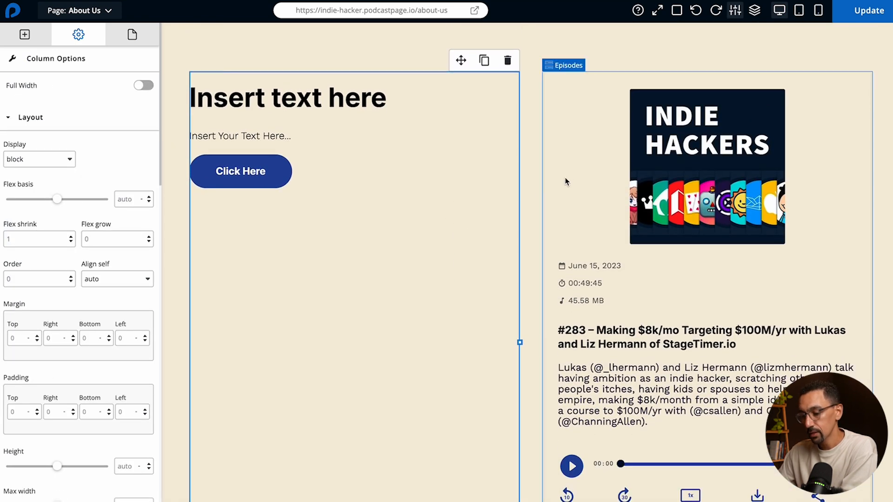
Step: Copy the styles of the Episodes widget beside the text column and paste them onto the Episodes widget beneath the testimonial quote
{"action": "right_click", "coordinate": [584, 169]}
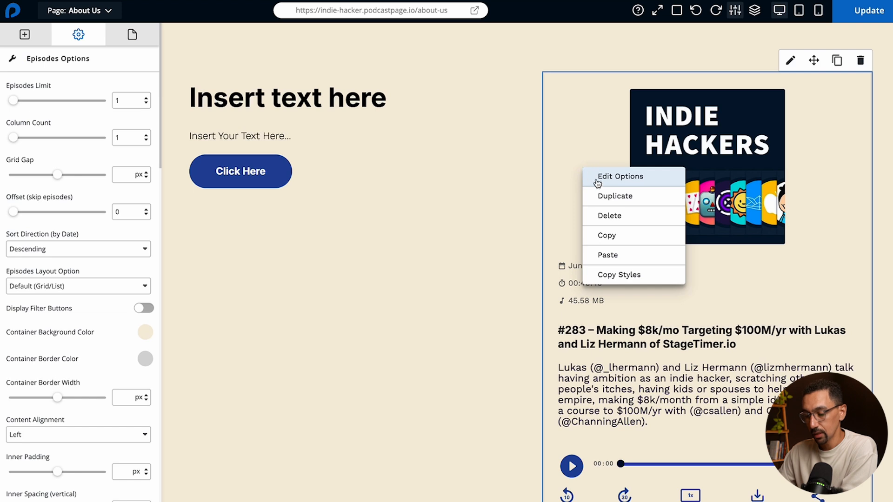
{"action": "left_click", "coordinate": [620, 275]}
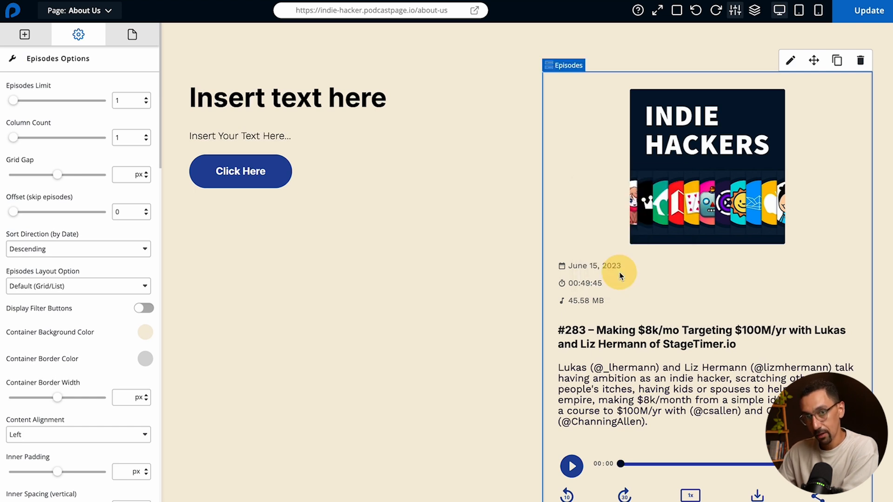
{"action": "scroll", "coordinate": [418, 206], "scroll_direction": "down", "scroll_amount": 15}
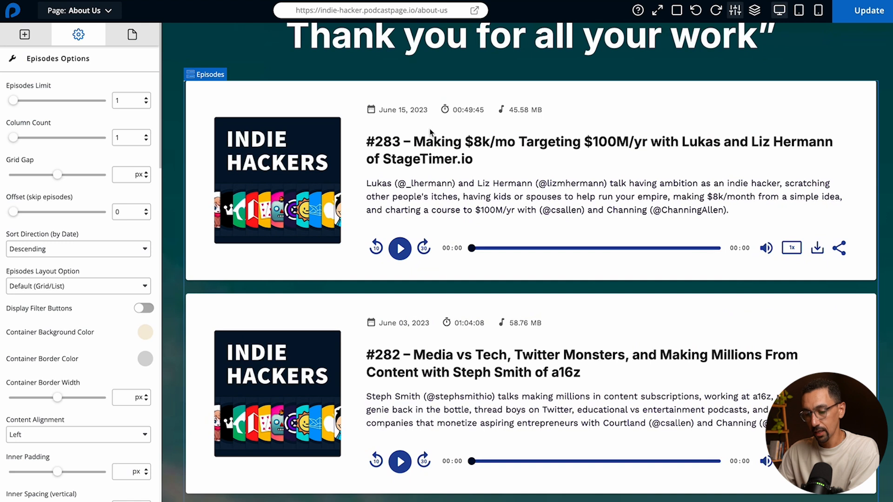
{"action": "right_click", "coordinate": [454, 163]}
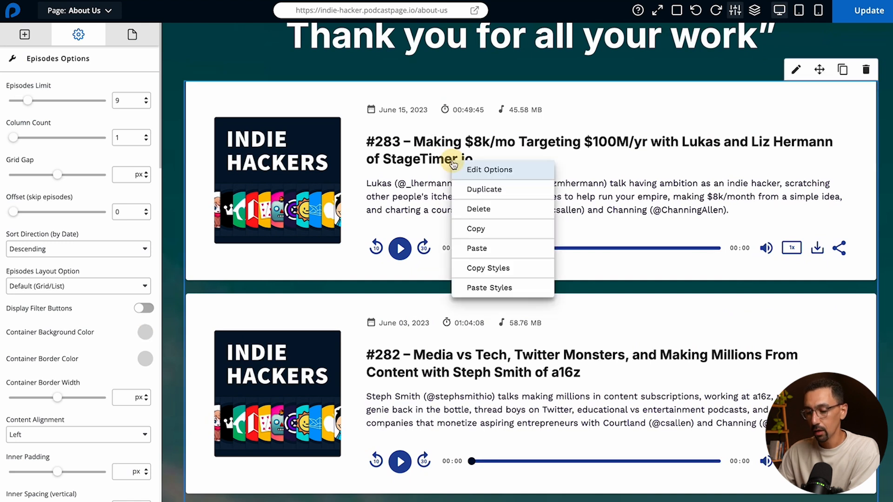
{"action": "right_click", "coordinate": [336, 110]}
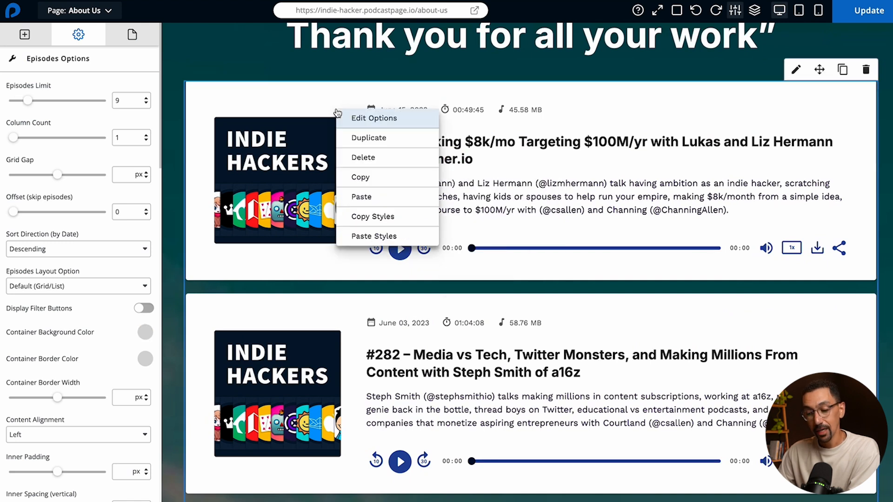
{"action": "left_click", "coordinate": [373, 236]}
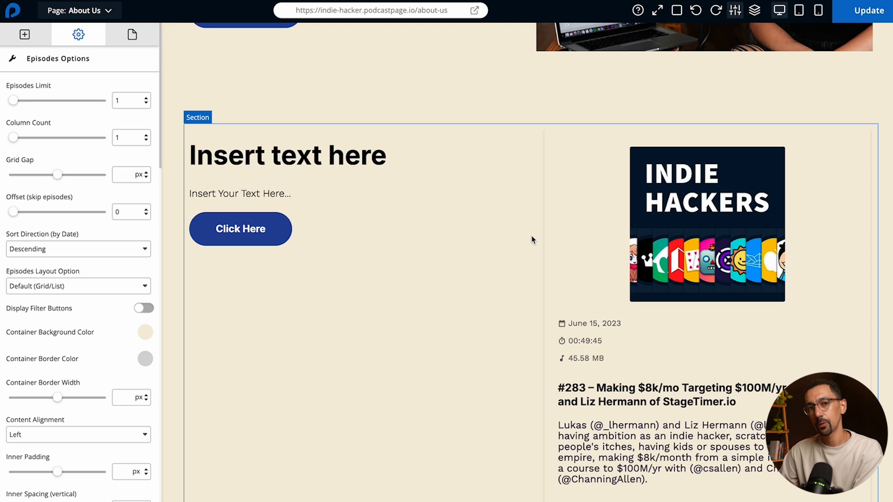
Step: Replace the Episodes widget beside the text column with a Video Embed block and set its provider to Youtube
{"action": "left_click", "coordinate": [649, 244]}
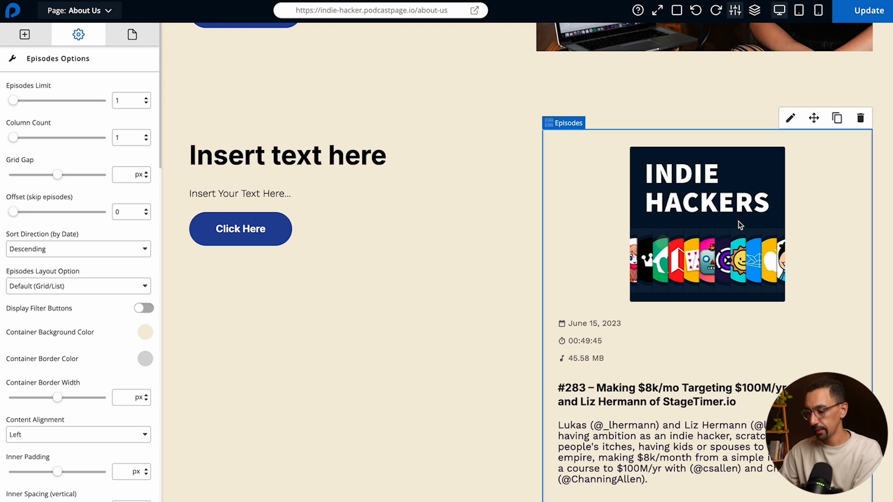
{"action": "left_click", "coordinate": [860, 120]}
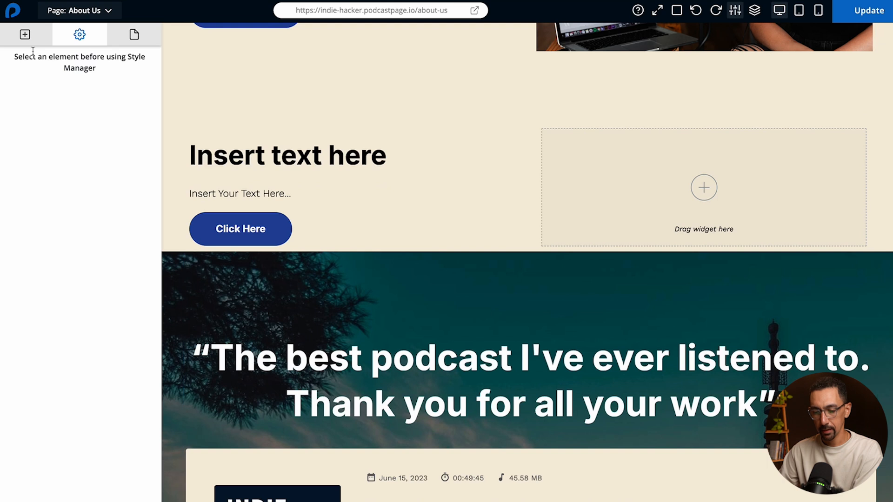
{"action": "left_click", "coordinate": [25, 35]}
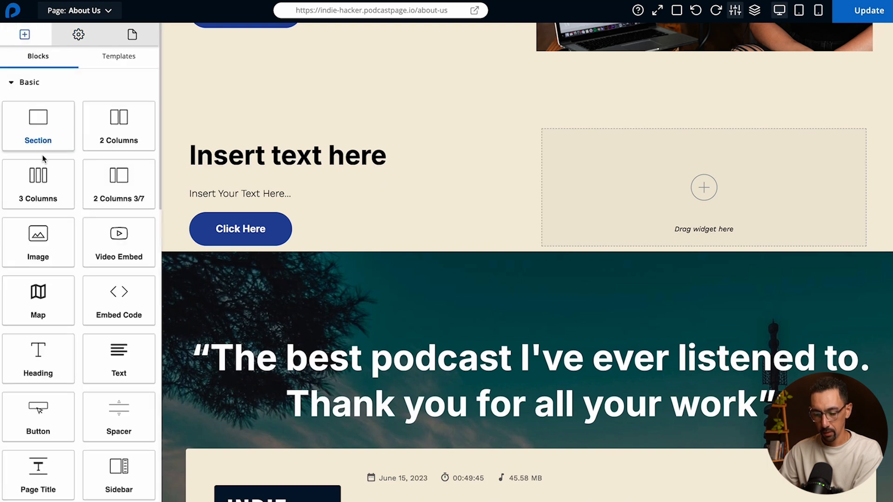
{"action": "scroll", "coordinate": [47, 199], "scroll_direction": "down", "scroll_amount": 1}
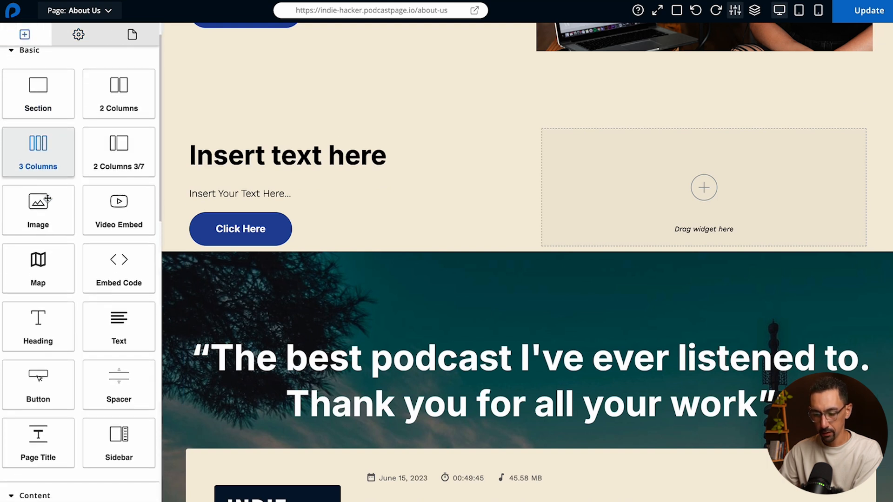
{"action": "scroll", "coordinate": [48, 199], "scroll_direction": "down", "scroll_amount": 1}
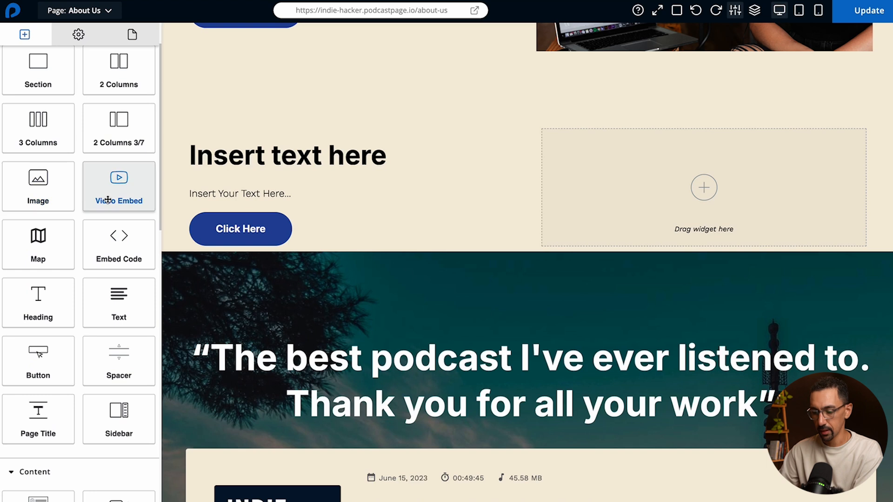
{"action": "left_click_drag", "start_coordinate": [112, 200], "coordinate": [604, 205]}
{"action": "left_click", "coordinate": [82, 64]}
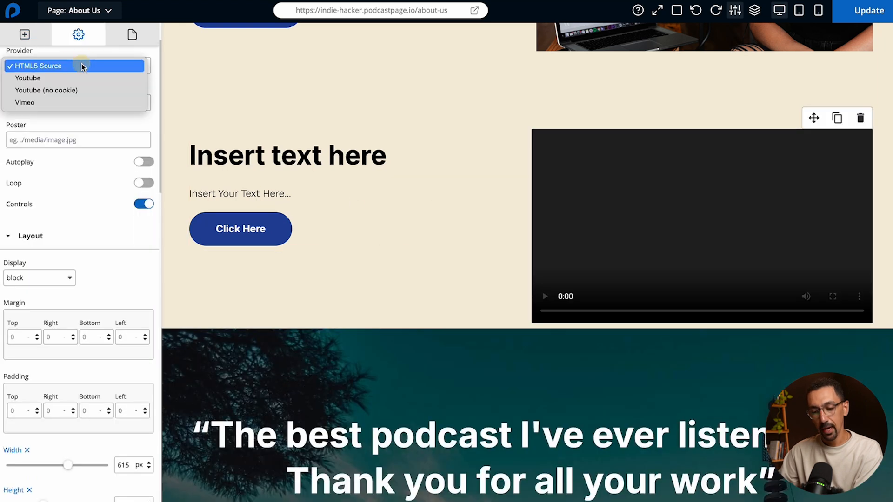
{"action": "left_click", "coordinate": [66, 79]}
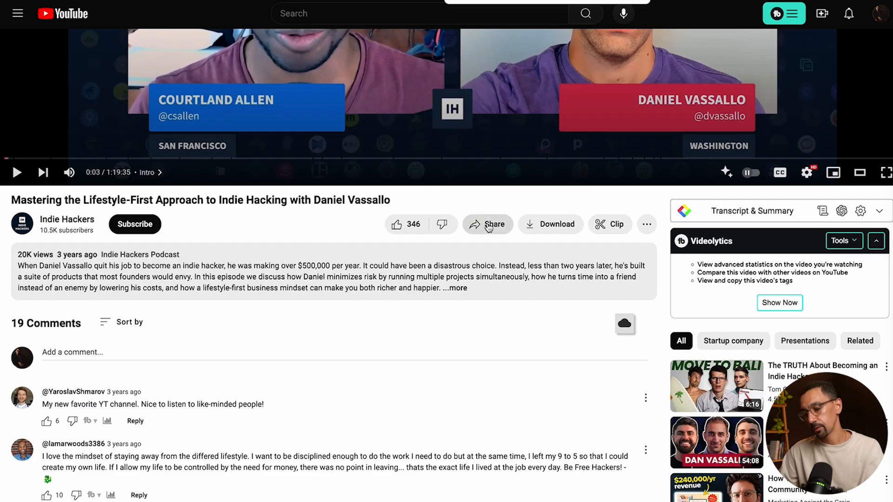
Step: Copy the video ID qujq7SBSuPs from the YouTube video's share link and paste it as the embedded video's Video ID
{"action": "left_click", "coordinate": [494, 228]}
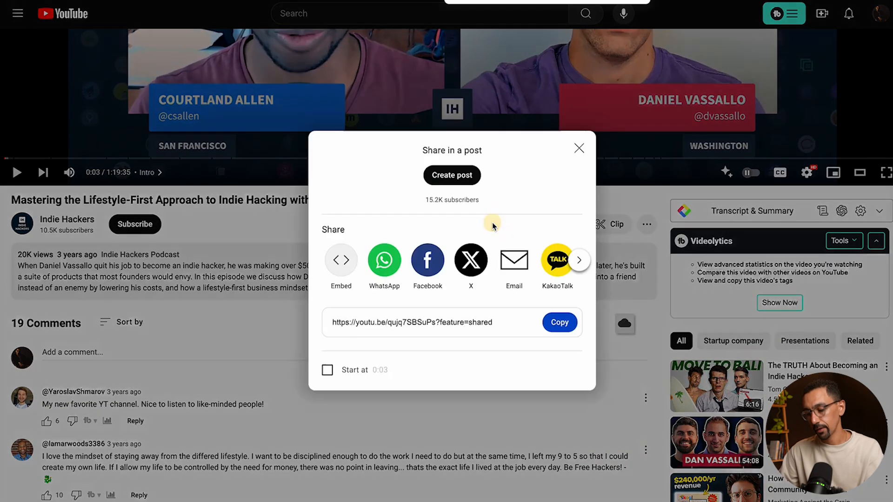
{"action": "left_click", "coordinate": [401, 332]}
{"action": "key", "text": "ctrl+plus"}
{"action": "key", "text": "ctrl+plus"}
{"action": "key", "text": "ctrl+plus"}
{"action": "key", "text": "ctrl+plus"}
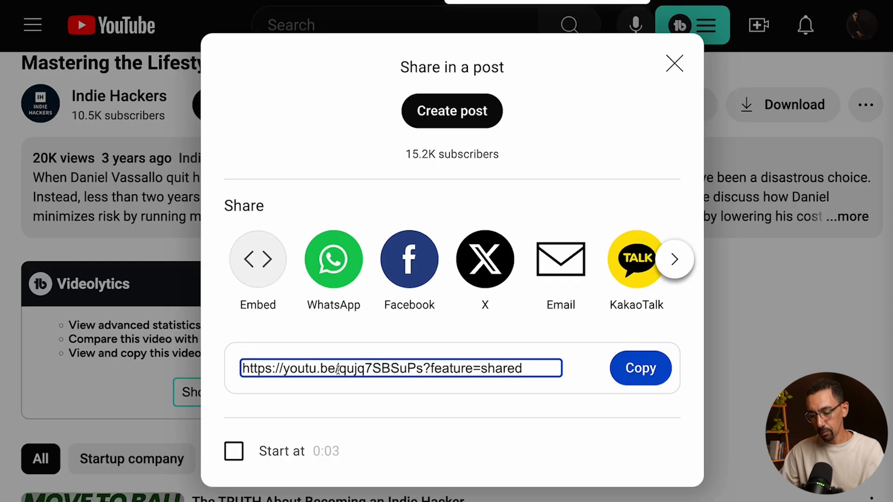
{"action": "left_click_drag", "start_coordinate": [340, 372], "coordinate": [423, 366]}
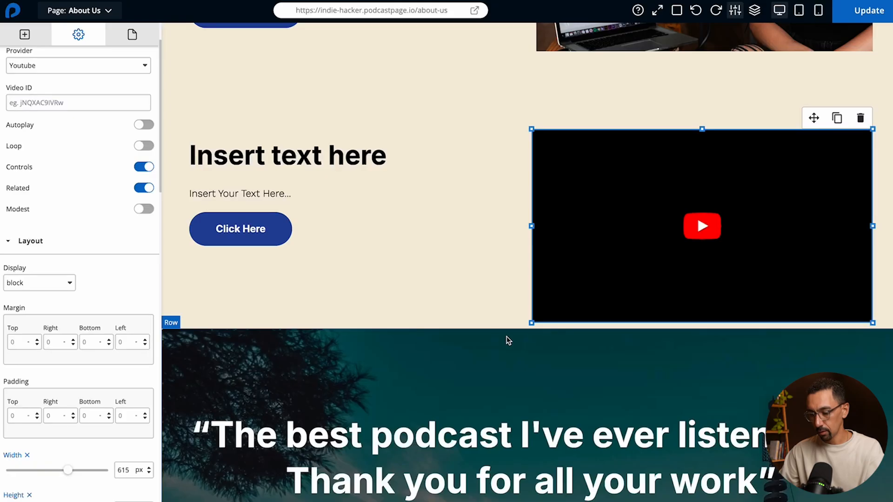
{"action": "left_click", "coordinate": [46, 102]}
{"action": "key", "text": "ctrl+v"}
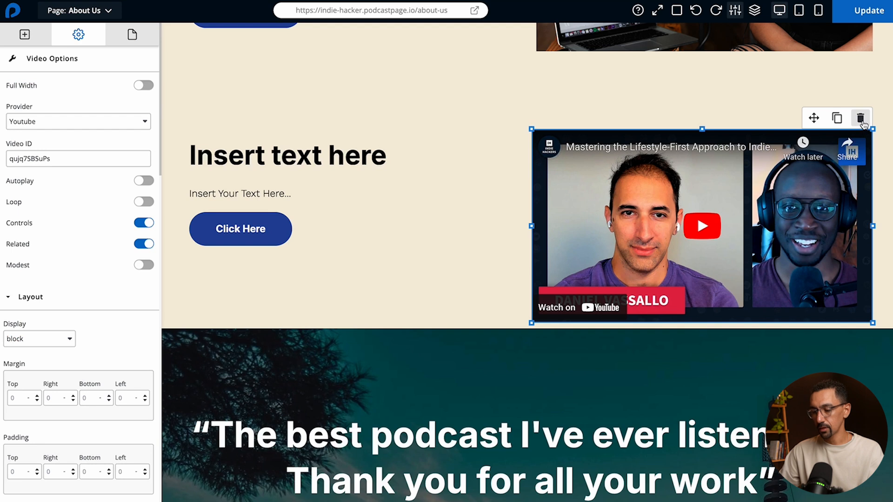
Step: Replace the video with an Embed Code block and insert the JavaScript embed code of ConvertKit's Client Intake Questionnaire form
{"action": "left_click", "coordinate": [860, 119]}
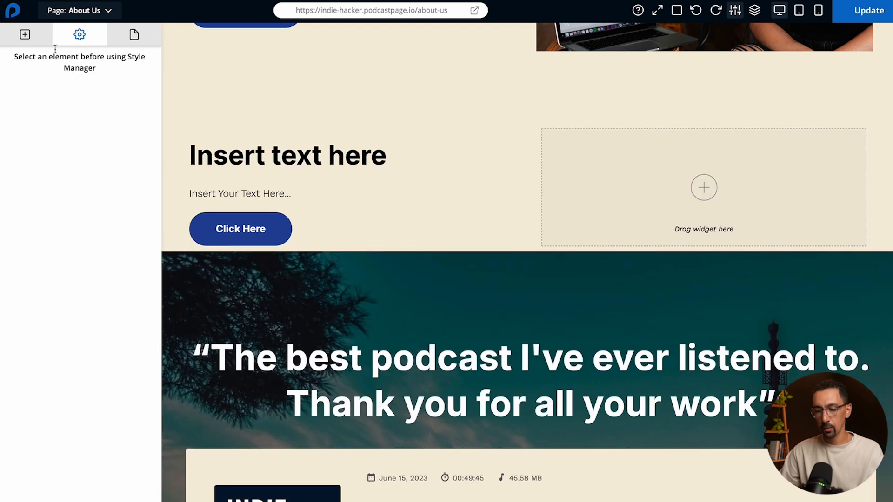
{"action": "left_click", "coordinate": [24, 34]}
{"action": "left_click_drag", "start_coordinate": [119, 298], "coordinate": [671, 199]}
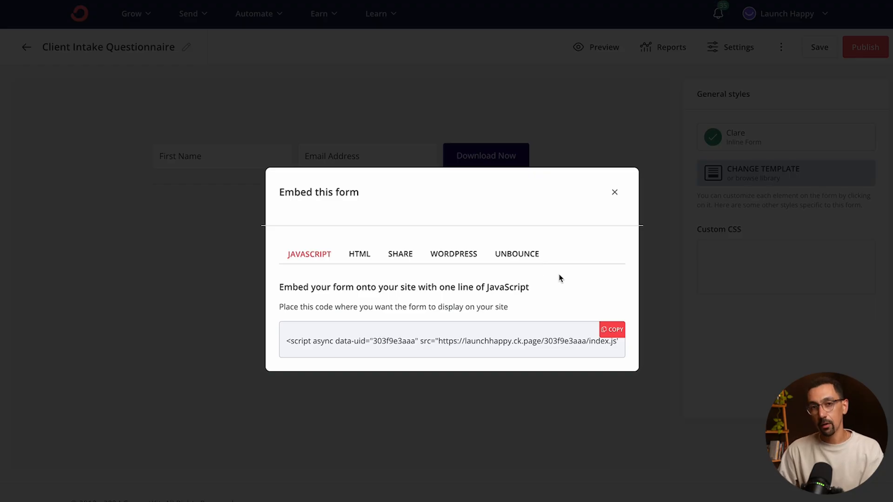
{"action": "left_click", "coordinate": [613, 332]}
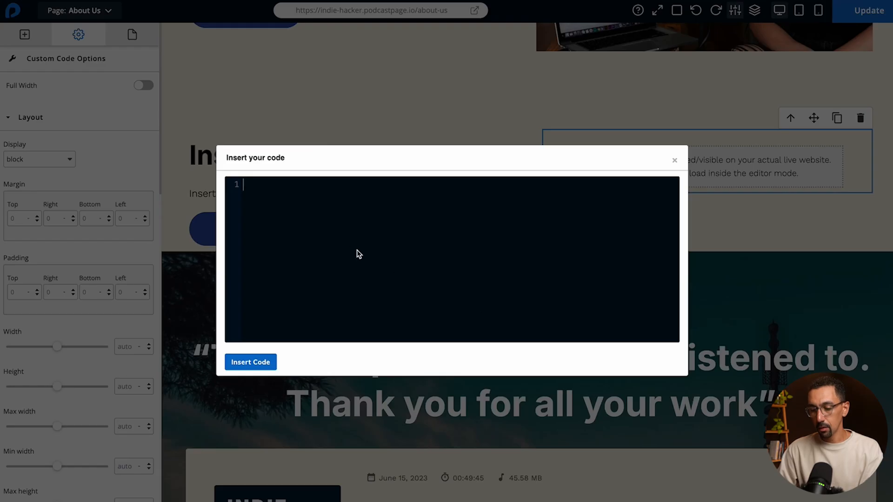
{"action": "key", "text": "ctrl+v"}
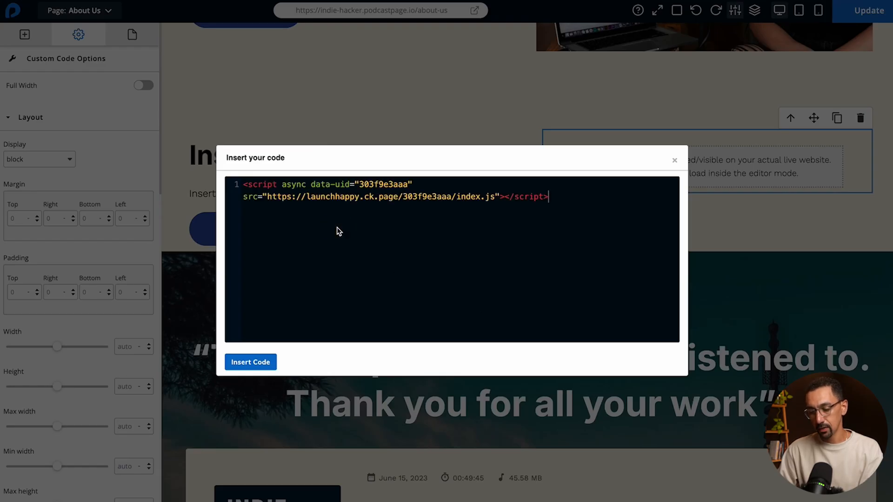
{"action": "left_click", "coordinate": [253, 362]}
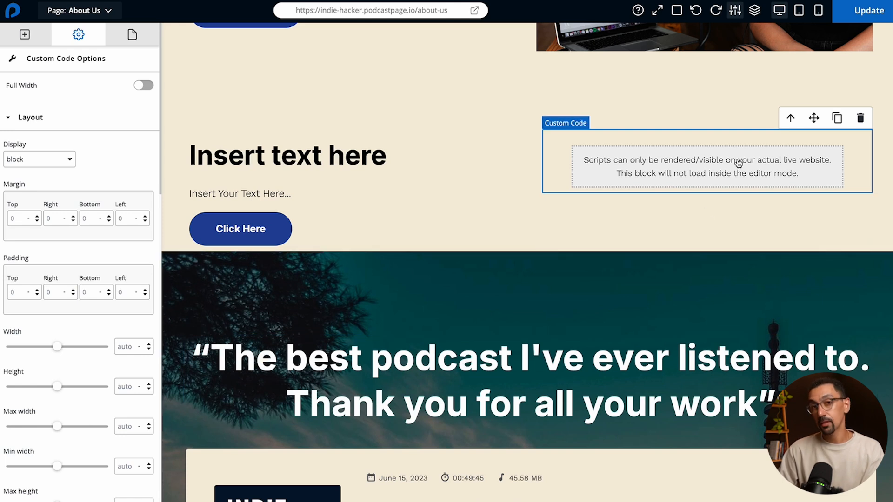
Step: Publish the page changes and check the embedded form area on the live About Us page
{"action": "left_click", "coordinate": [868, 11]}
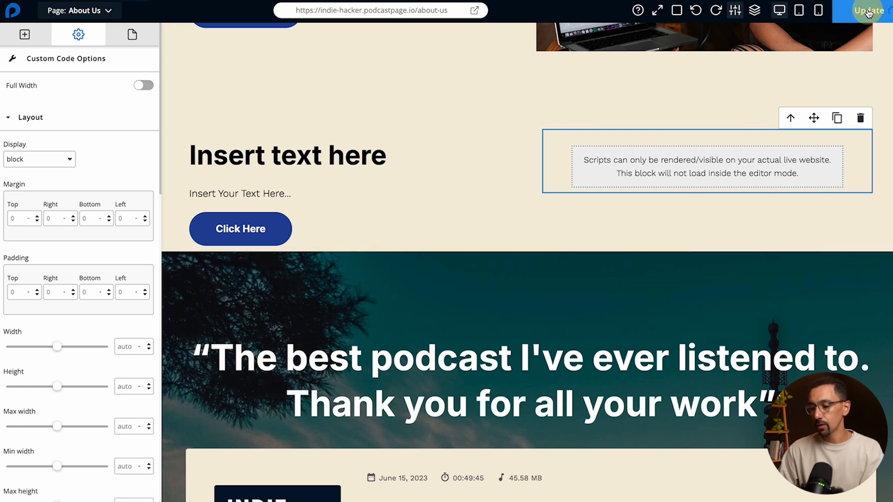
{"action": "left_click", "coordinate": [399, 13]}
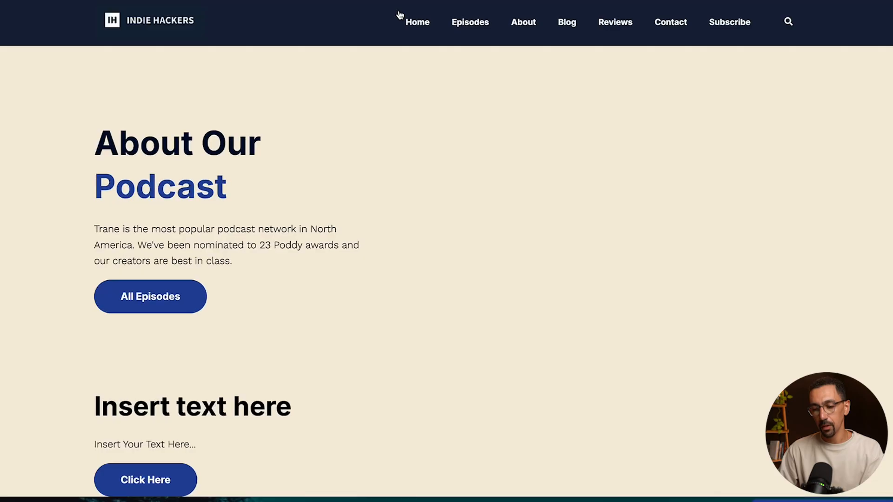
{"action": "scroll", "coordinate": [363, 139], "scroll_direction": "down", "scroll_amount": 4}
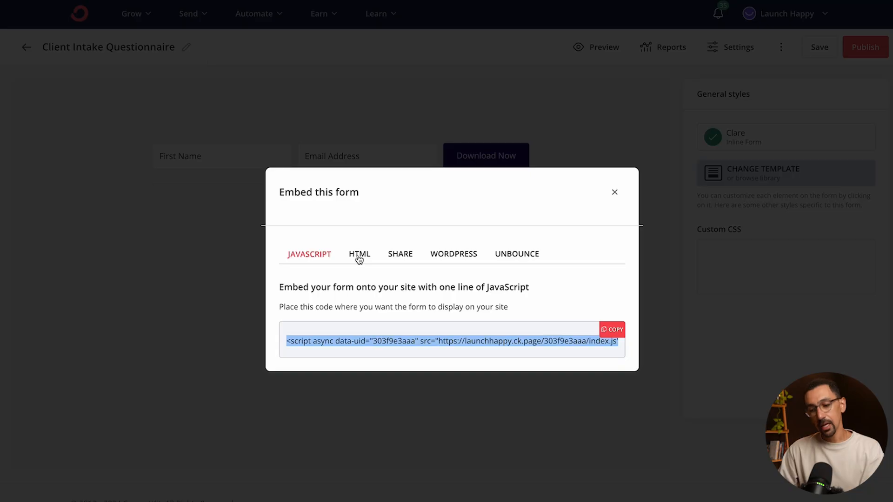
Step: Replace the block's script with the HTML embed code of the Client Intake Questionnaire form copied from ConvertKit
{"action": "left_click", "coordinate": [358, 253]}
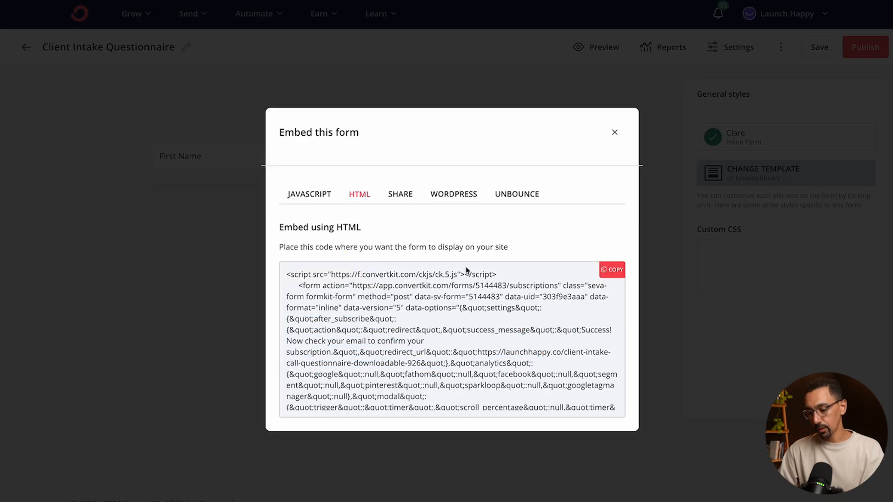
{"action": "left_click", "coordinate": [612, 270]}
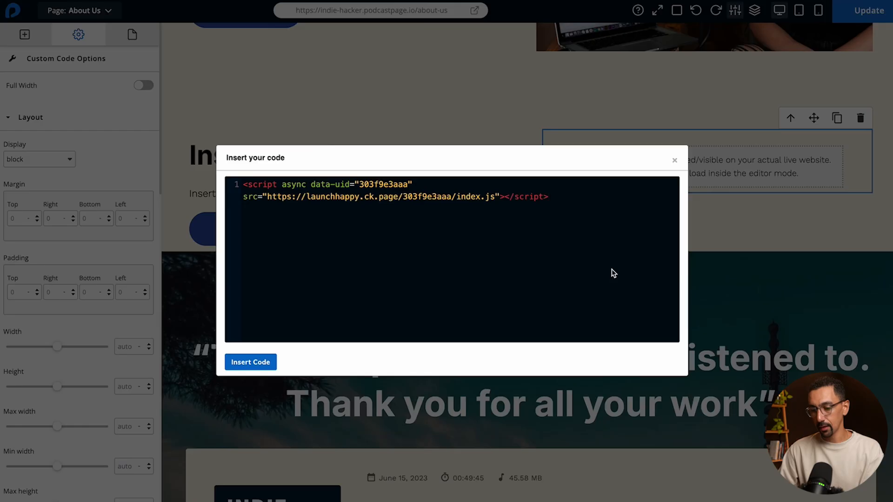
{"action": "key", "text": "ctrl+a"}
{"action": "key", "text": "BackSpace"}
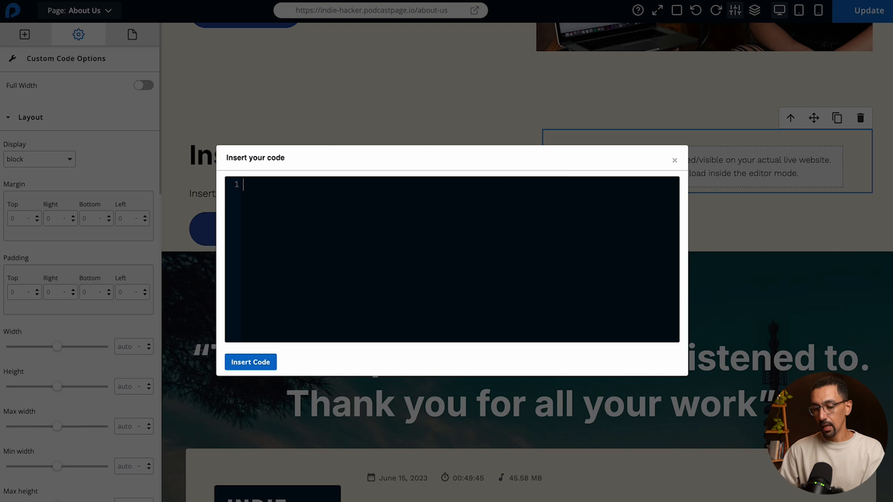
{"action": "key", "text": "ctrl+v"}
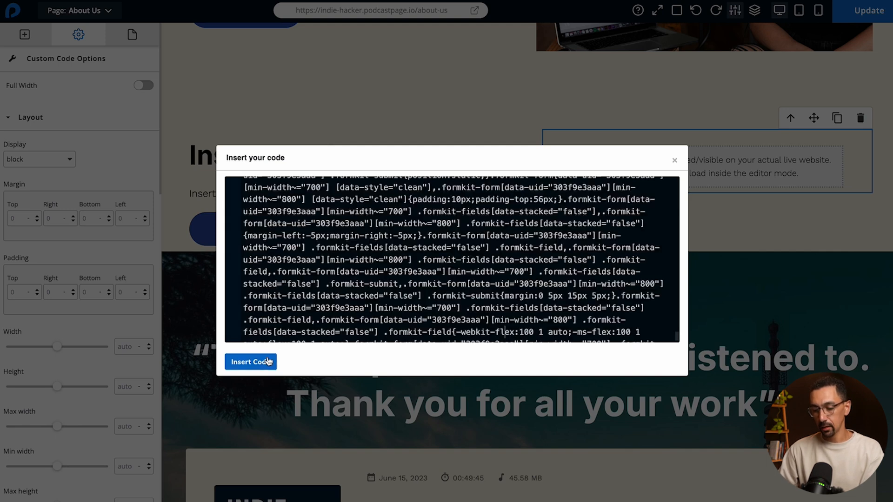
{"action": "left_click", "coordinate": [251, 362]}
Step: Update the site with the new embed code and inspect the form on the reloaded live page
{"action": "left_click", "coordinate": [876, 11]}
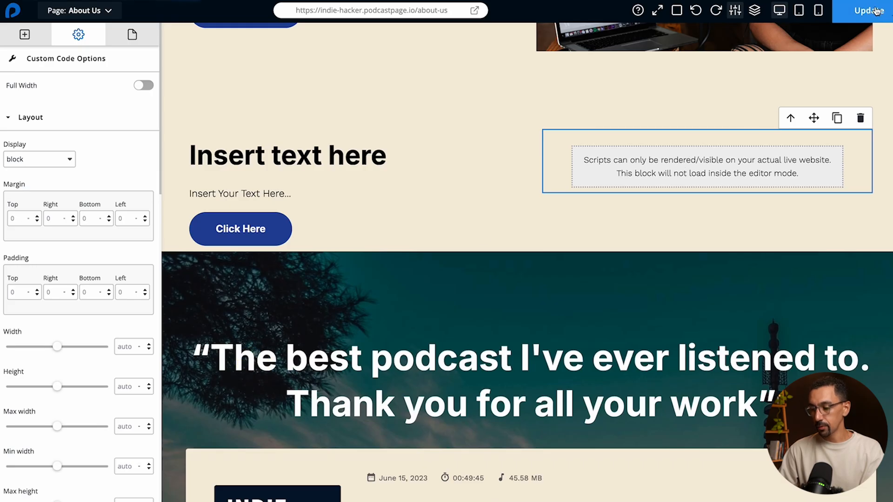
{"action": "left_click", "coordinate": [298, 0]}
{"action": "key", "text": "super+r"}
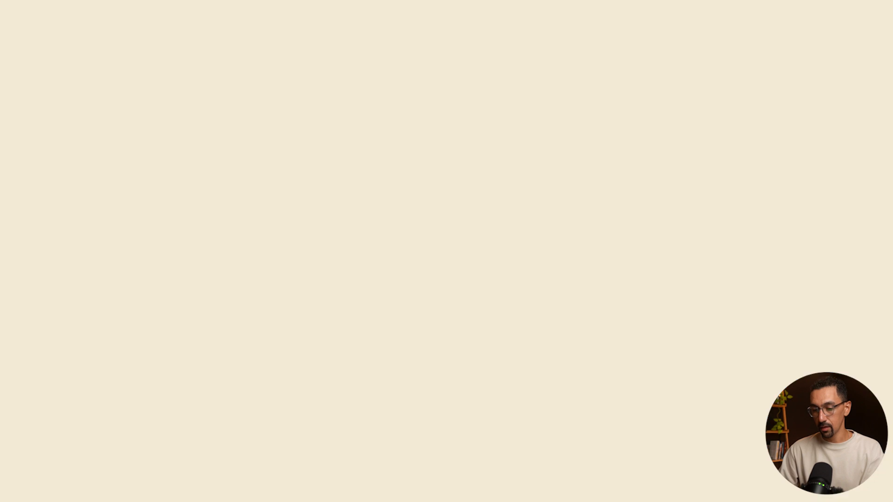
{"action": "scroll", "coordinate": [365, 100], "scroll_direction": "up", "scroll_amount": 4}
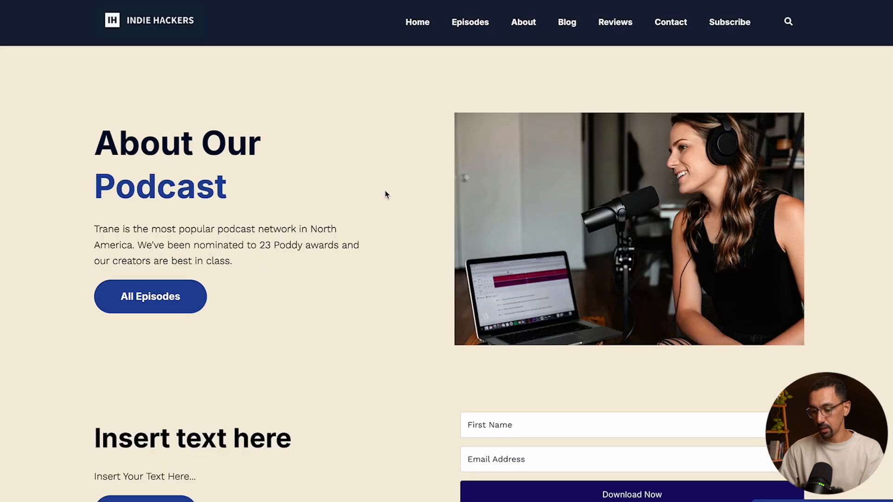
{"action": "scroll", "coordinate": [386, 196], "scroll_direction": "down", "scroll_amount": 5}
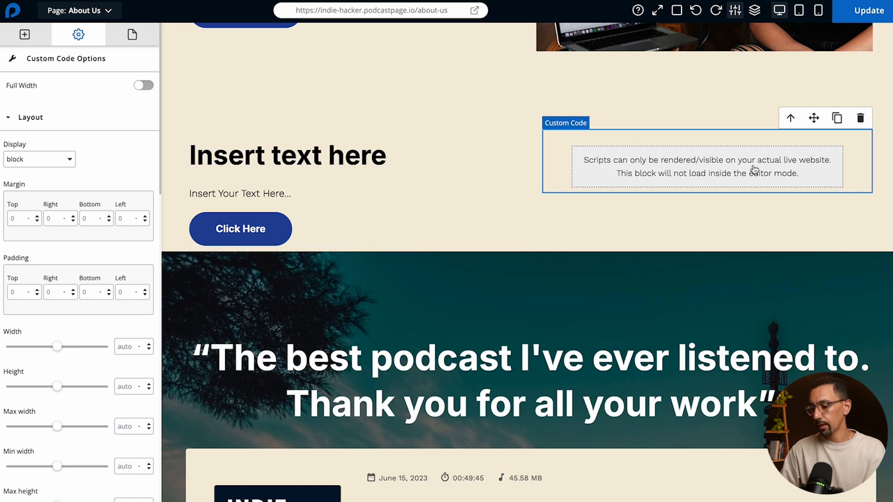
Step: Replace the Custom Code block with an Image block using the library photo of the woman at the microphone
{"action": "left_click", "coordinate": [860, 118]}
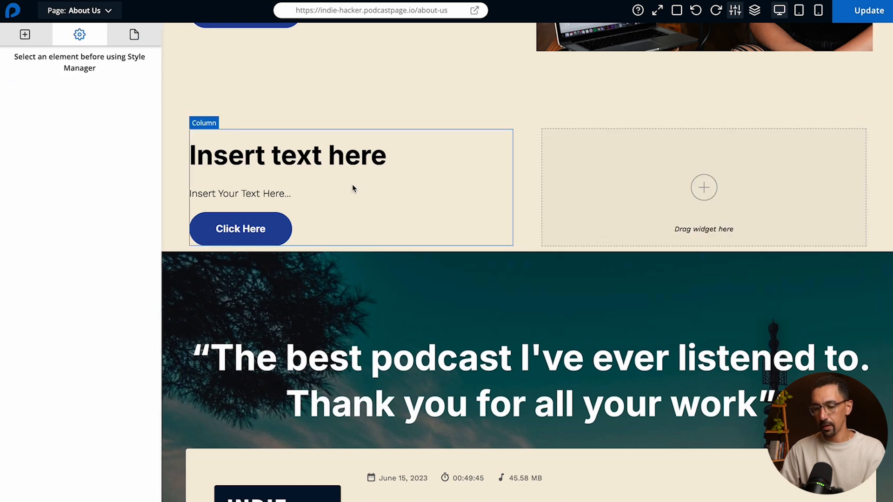
{"action": "left_click", "coordinate": [27, 33]}
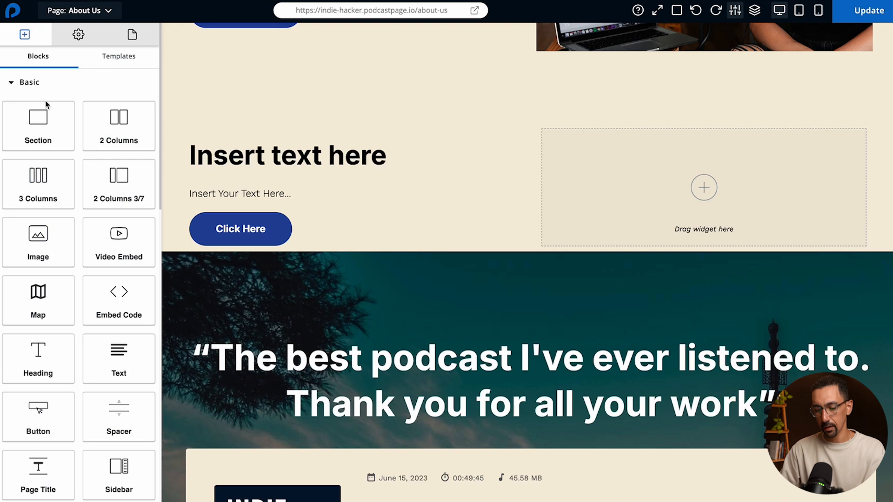
{"action": "left_click_drag", "start_coordinate": [48, 246], "coordinate": [662, 199]}
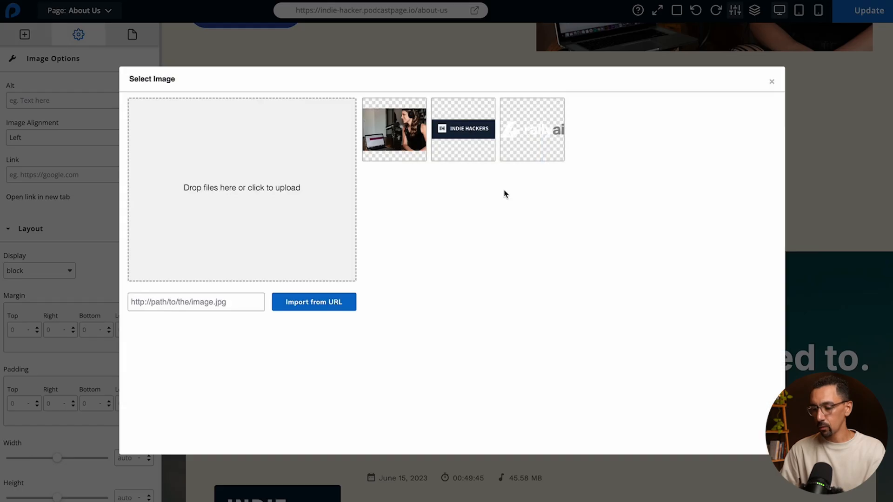
{"action": "left_click", "coordinate": [411, 143]}
{"action": "left_click", "coordinate": [753, 432]}
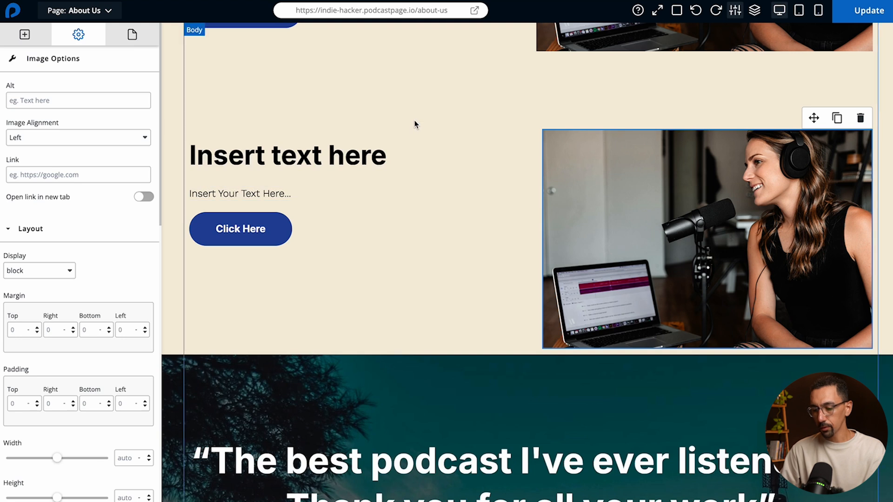
Step: Set the two-column section's direction to vertical so the image stacks below the text
{"action": "left_click", "coordinate": [427, 129]}
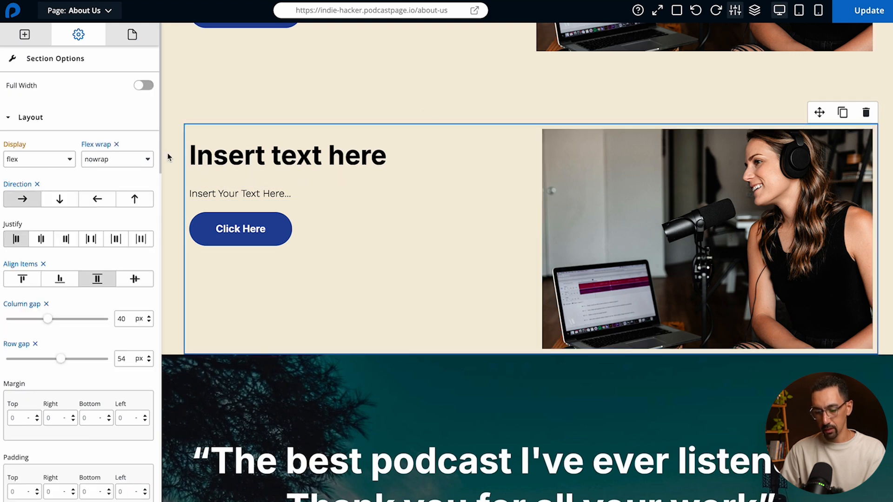
{"action": "left_click", "coordinate": [60, 200]}
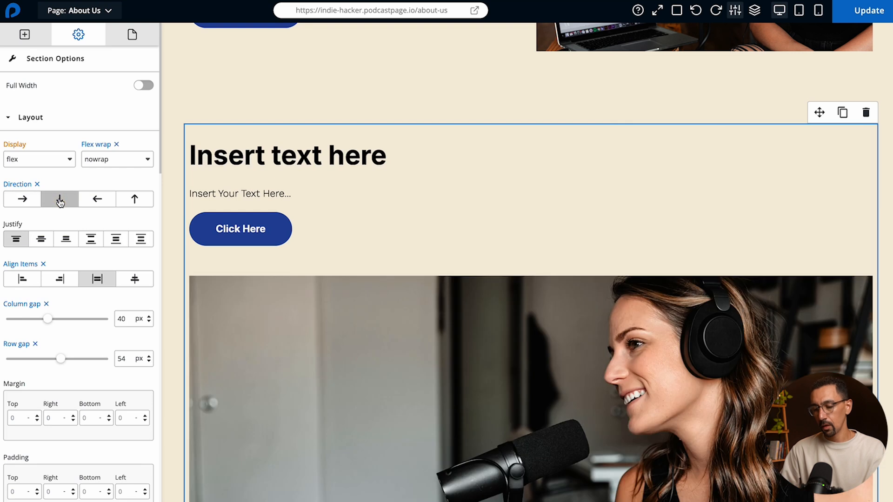
{"action": "scroll", "coordinate": [333, 225], "scroll_direction": "down", "scroll_amount": 3}
{"action": "scroll", "coordinate": [396, 251], "scroll_direction": "down", "scroll_amount": 2}
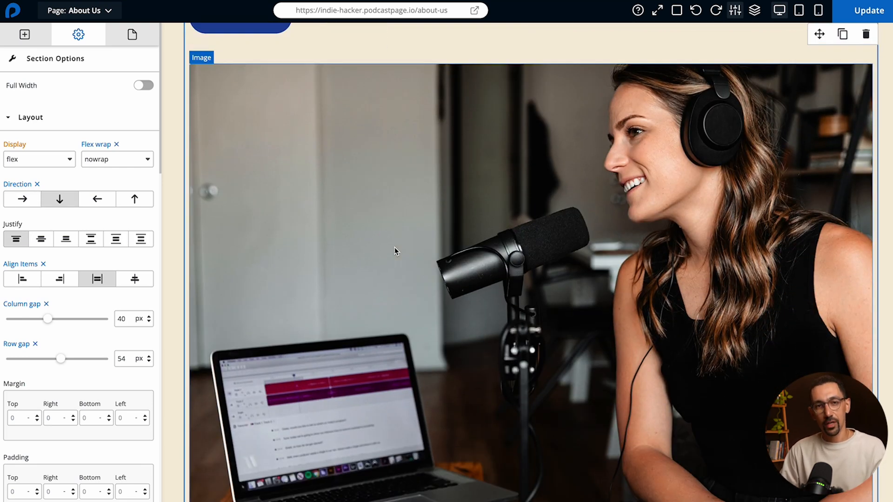
Step: Set the width of the microphone photo in the text-and-image section to 500 px
{"action": "left_click", "coordinate": [395, 251]}
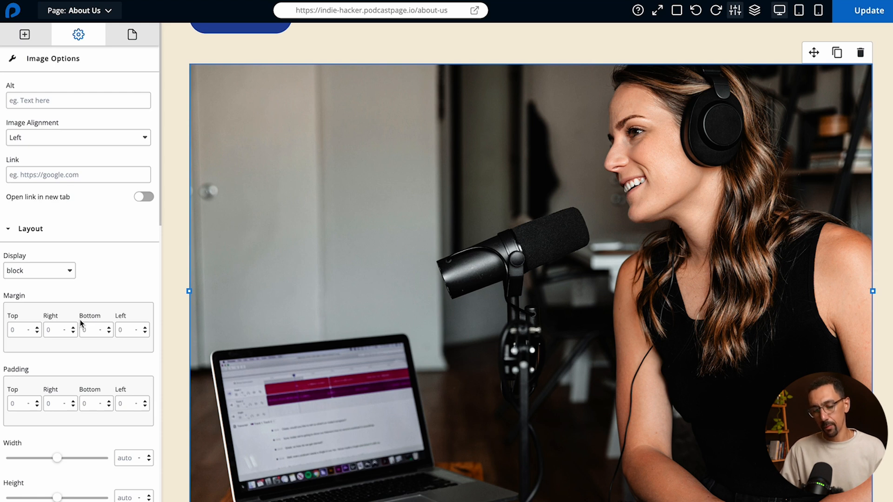
{"action": "scroll", "coordinate": [81, 323], "scroll_direction": "down", "scroll_amount": 3}
{"action": "scroll", "coordinate": [81, 323], "scroll_direction": "down", "scroll_amount": 1}
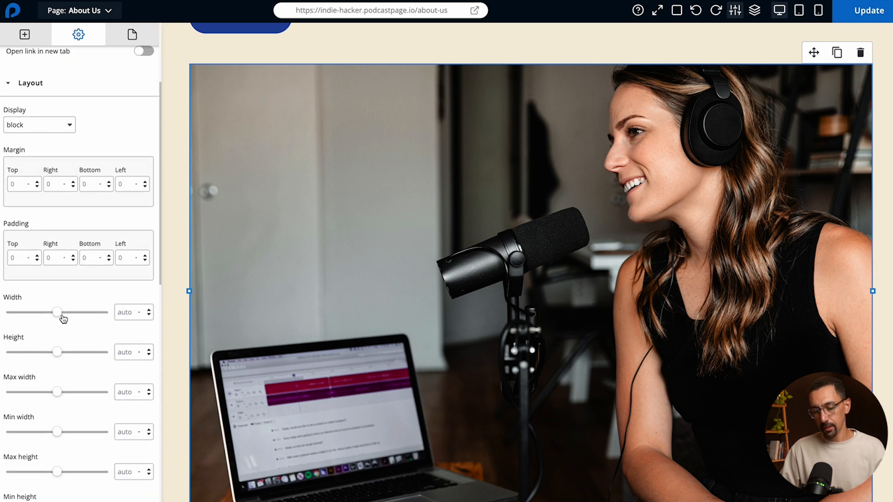
{"action": "left_click_drag", "start_coordinate": [58, 313], "coordinate": [58, 317]}
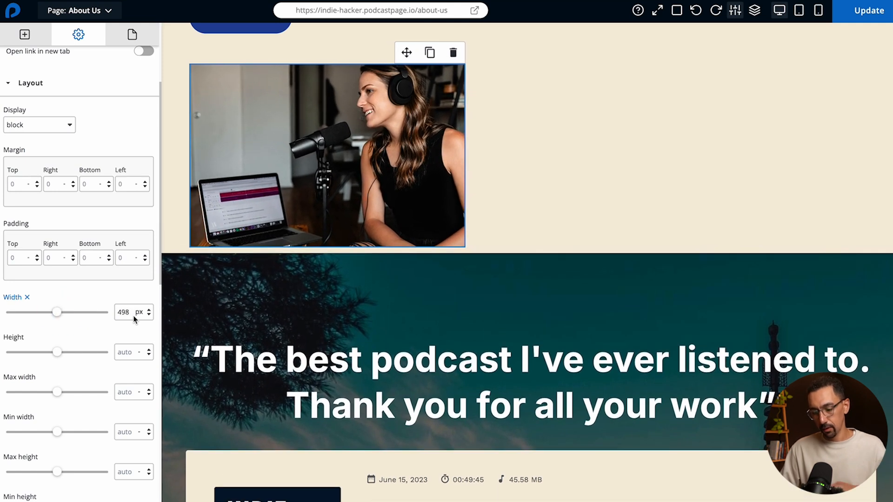
{"action": "double_click", "coordinate": [127, 312]}
{"action": "type", "text": "500"}
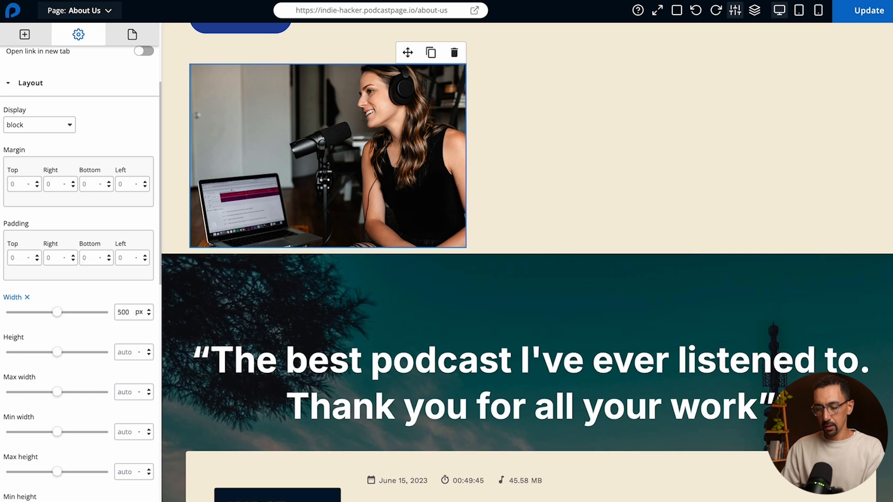
Step: Try the Center and Right alignment options on the microphone photo
{"action": "scroll", "coordinate": [75, 285], "scroll_direction": "up", "scroll_amount": 3}
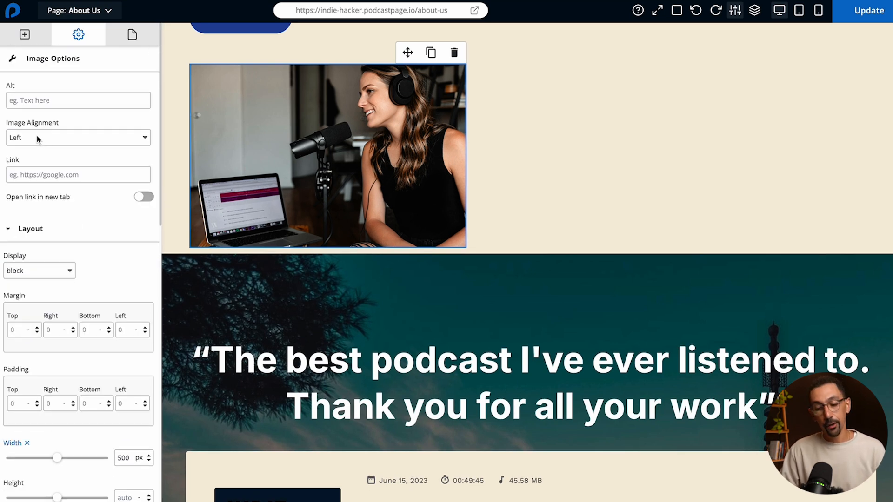
{"action": "left_click", "coordinate": [37, 136]}
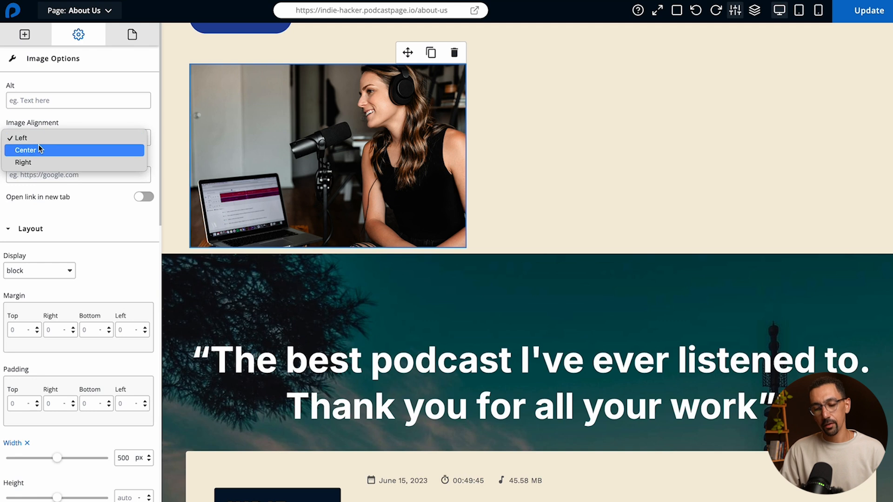
{"action": "left_click", "coordinate": [39, 146]}
{"action": "left_click", "coordinate": [41, 140]}
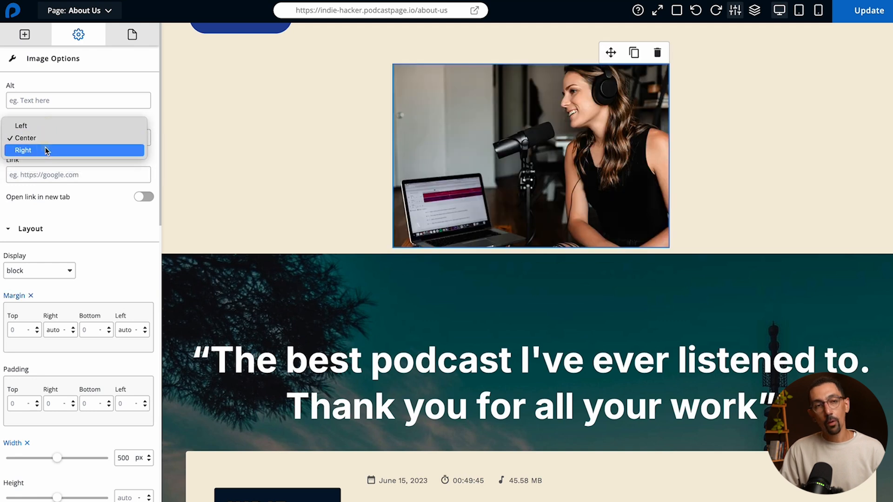
{"action": "left_click", "coordinate": [46, 148]}
Step: Set the section's direction back to horizontal so the text and image sit side by side
{"action": "scroll", "coordinate": [333, 179], "scroll_direction": "up", "scroll_amount": 3}
{"action": "left_click", "coordinate": [333, 179]}
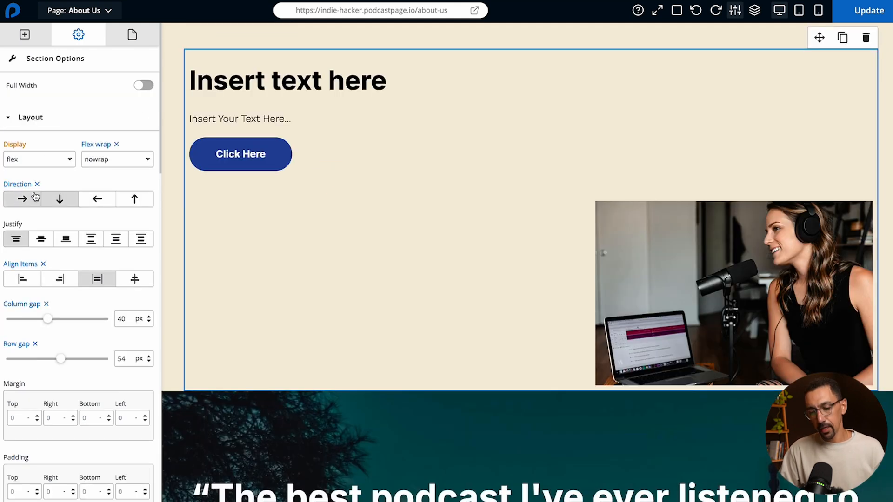
{"action": "left_click", "coordinate": [16, 201]}
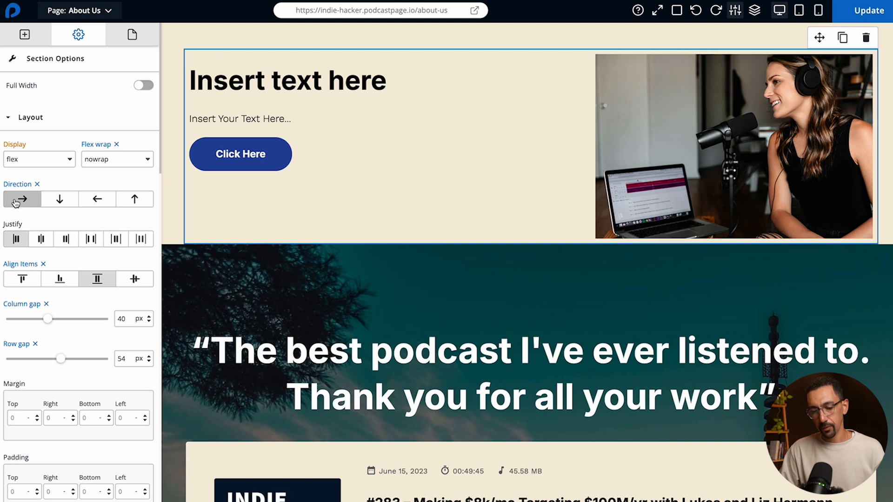
Step: Set the microphone photo's image alignment to Left within its column
{"action": "left_click", "coordinate": [601, 154]}
{"action": "left_click", "coordinate": [69, 137]}
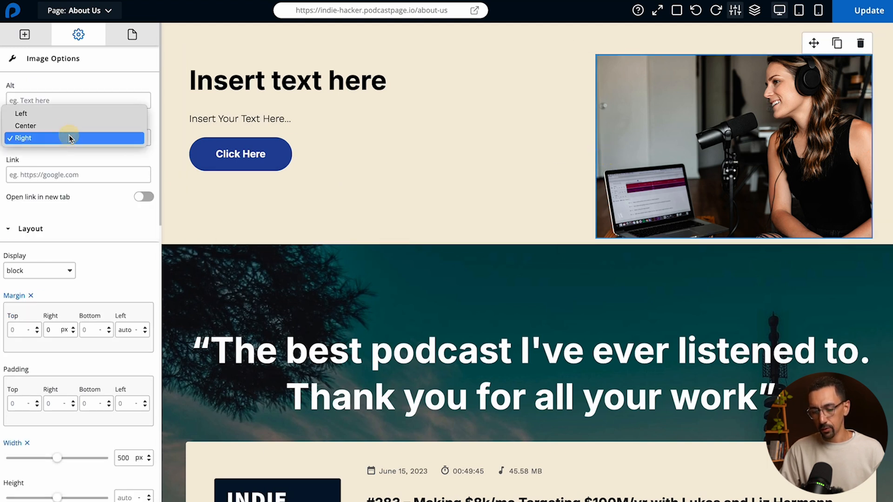
{"action": "left_click", "coordinate": [49, 114]}
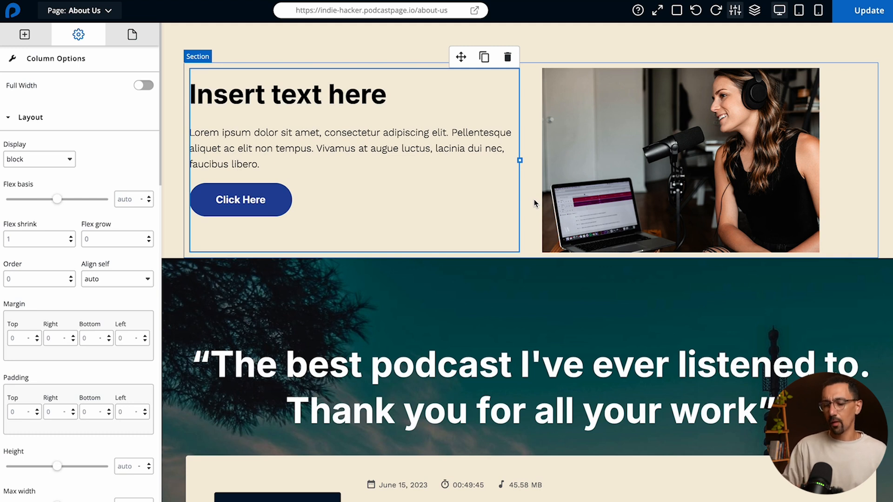
Step: Select the sentence "Pellentesque aliquet ac elit non tempus." in the paragraph, and apply bold and remove it again
{"action": "left_click", "coordinate": [384, 157]}
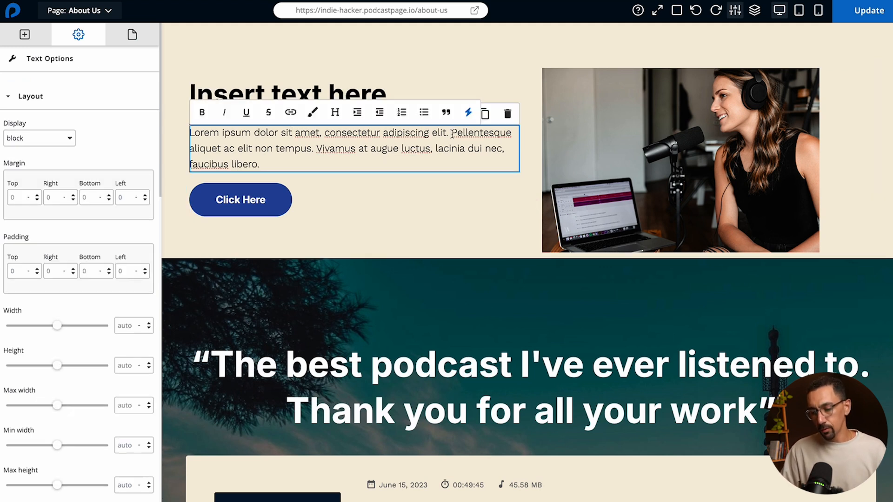
{"action": "left_click_drag", "start_coordinate": [452, 134], "coordinate": [315, 151]}
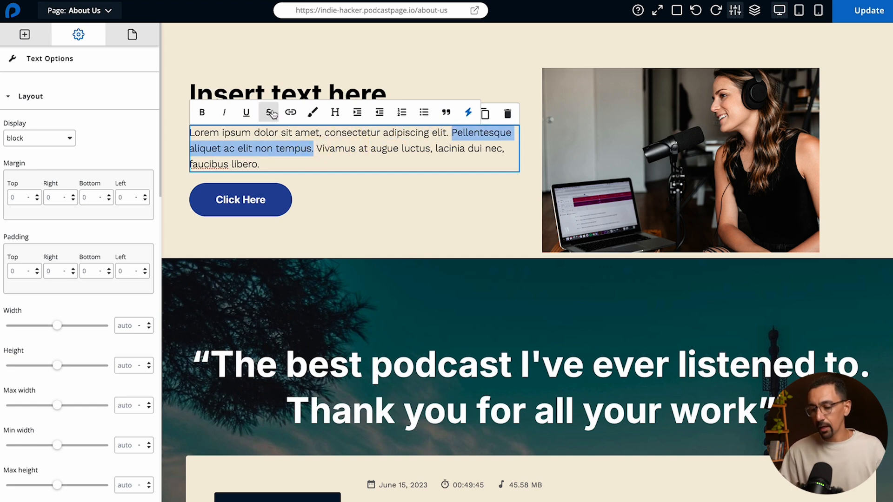
{"action": "left_click", "coordinate": [203, 114]}
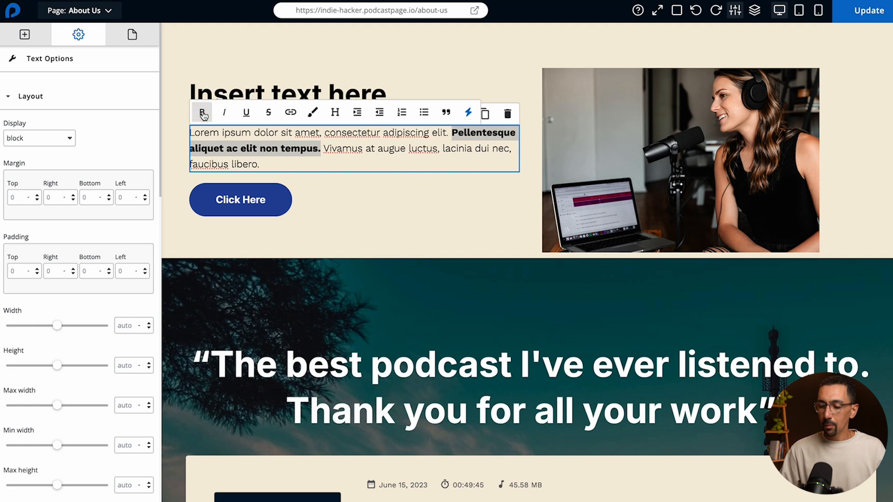
{"action": "left_click", "coordinate": [203, 114]}
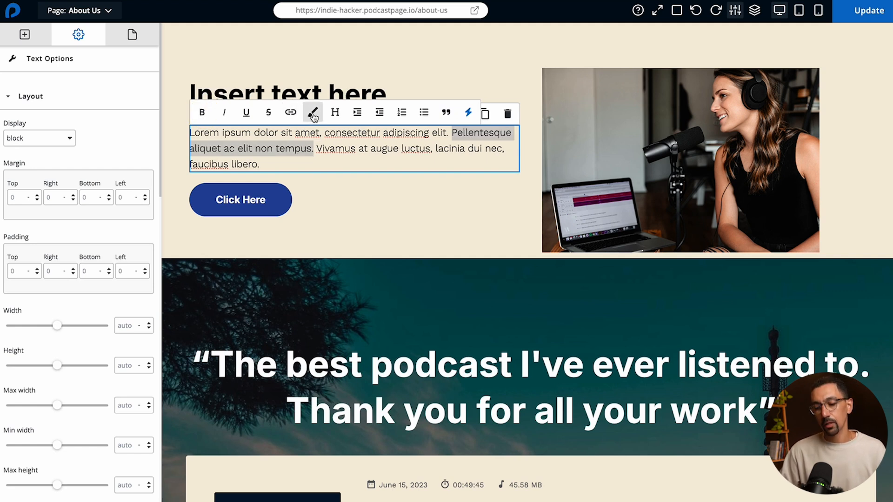
Step: Make the selected sentence a separately styled text span with a 23 px font size and Semi-Bold weight
{"action": "left_click", "coordinate": [314, 114]}
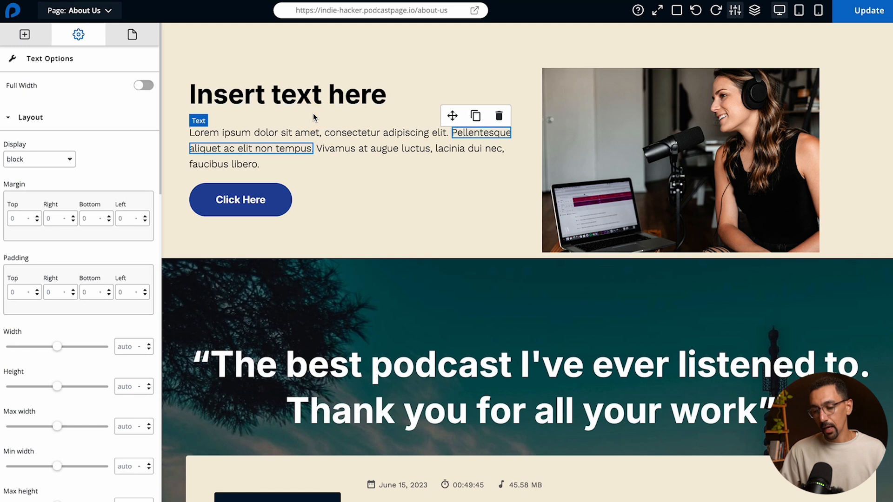
{"action": "left_click", "coordinate": [467, 133]}
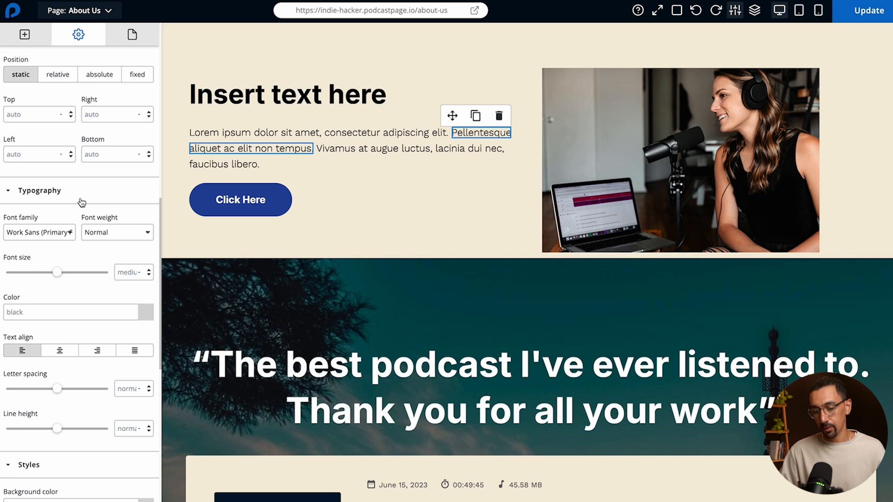
{"action": "left_click", "coordinate": [56, 274]}
{"action": "left_click_drag", "start_coordinate": [57, 277], "coordinate": [33, 279]}
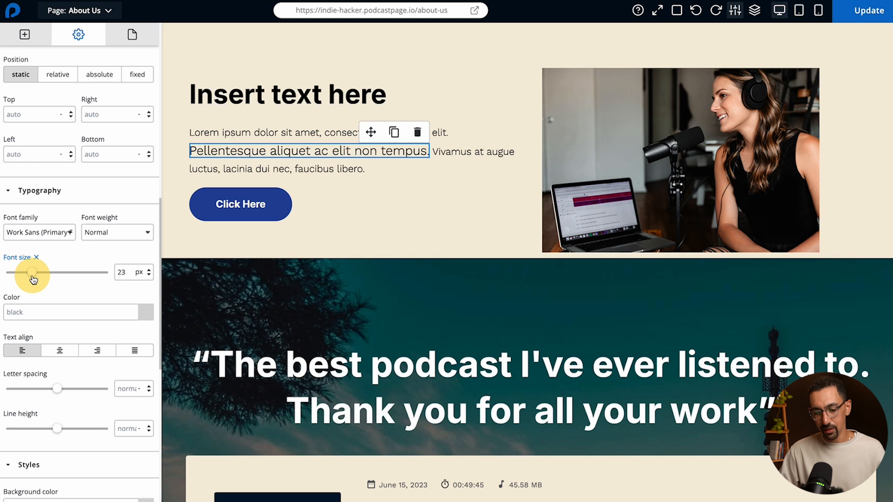
{"action": "left_click", "coordinate": [107, 232]}
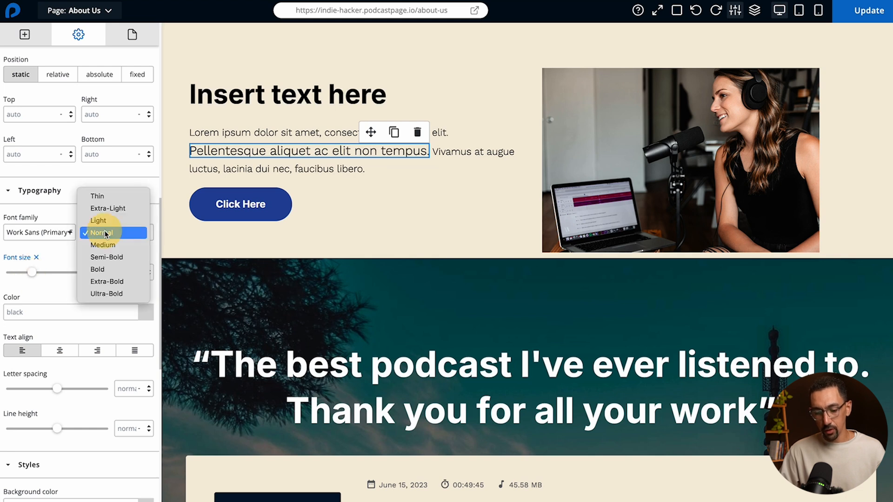
{"action": "left_click", "coordinate": [114, 257]}
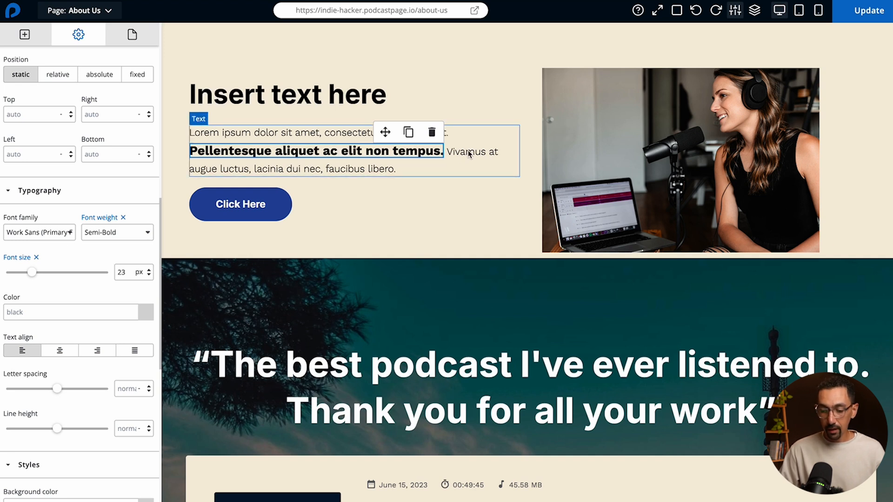
Step: Turn the words "faucibus libero." at the end of the paragraph into a link
{"action": "left_click", "coordinate": [408, 170]}
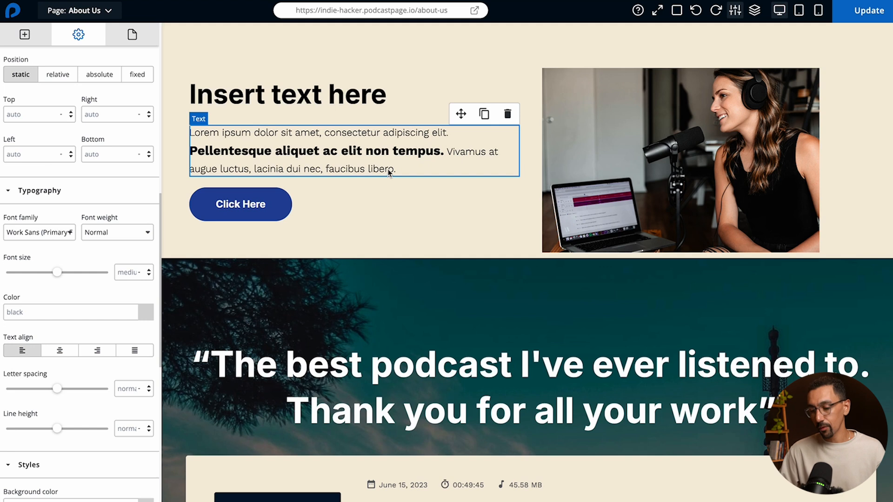
{"action": "double_click", "coordinate": [390, 170]}
{"action": "left_click", "coordinate": [398, 168]}
{"action": "key", "text": "Escape"}
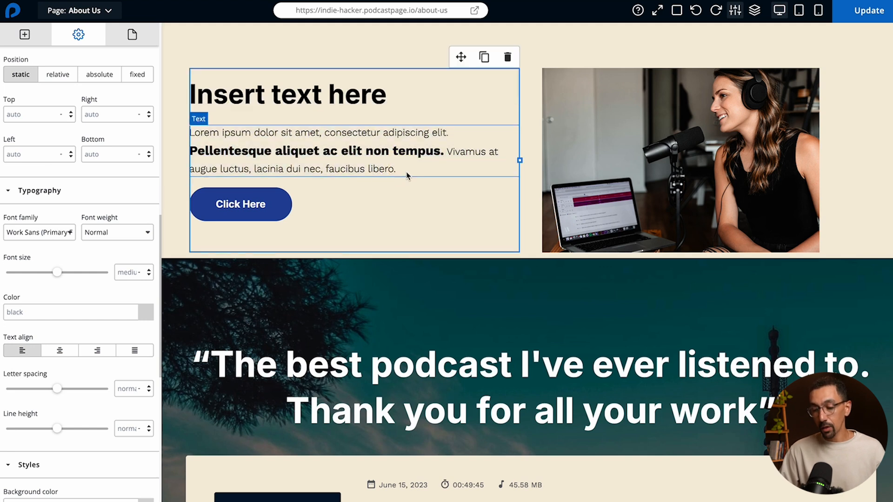
{"action": "left_click", "coordinate": [384, 172]}
{"action": "left_click", "coordinate": [384, 170]}
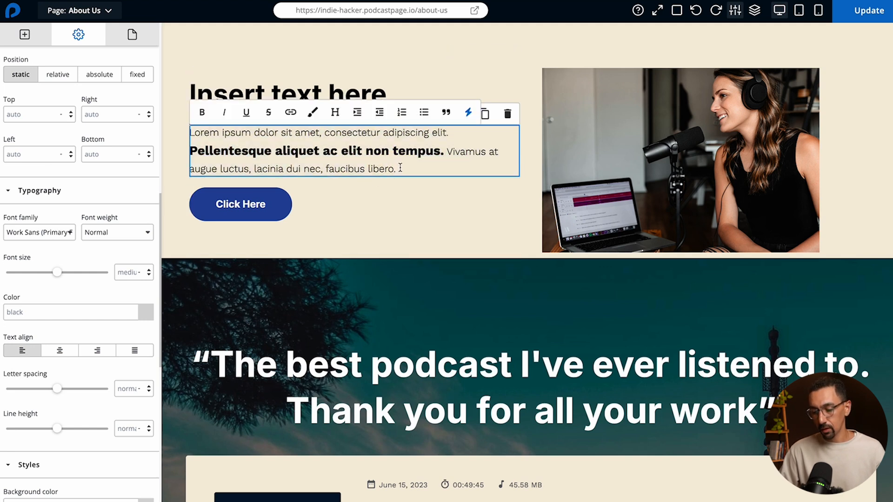
{"action": "left_click_drag", "start_coordinate": [400, 168], "coordinate": [326, 170]}
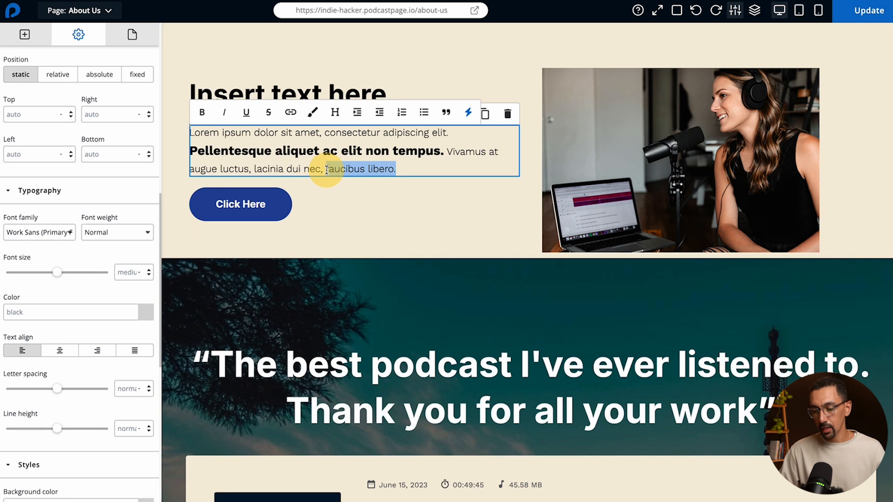
{"action": "left_click", "coordinate": [290, 113]}
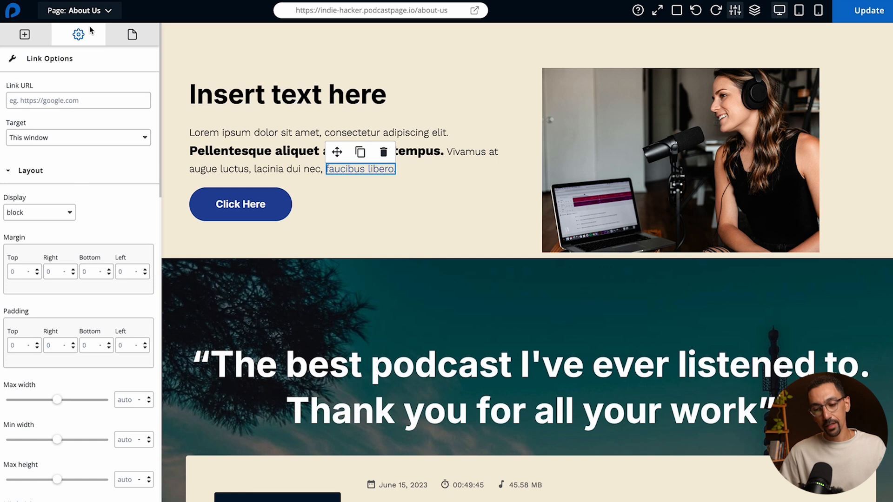
{"action": "left_click", "coordinate": [50, 100]}
{"action": "type", "text": "https"}
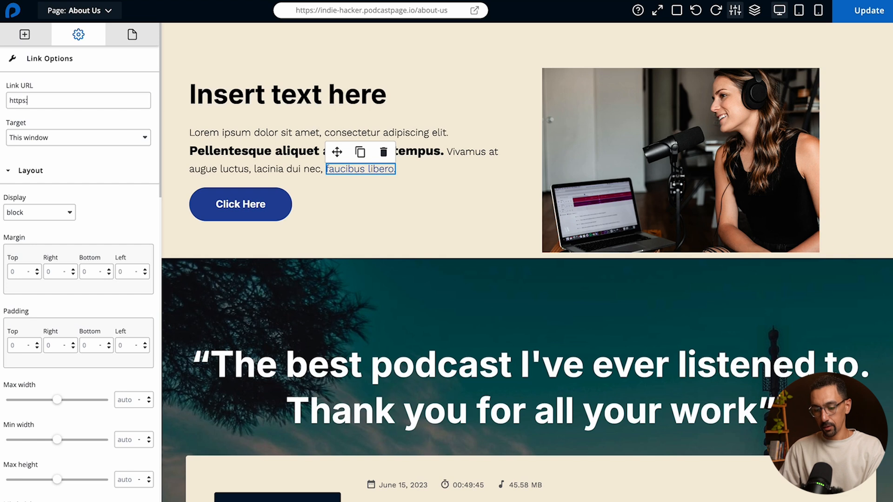
{"action": "type", "text": "://google.com"}
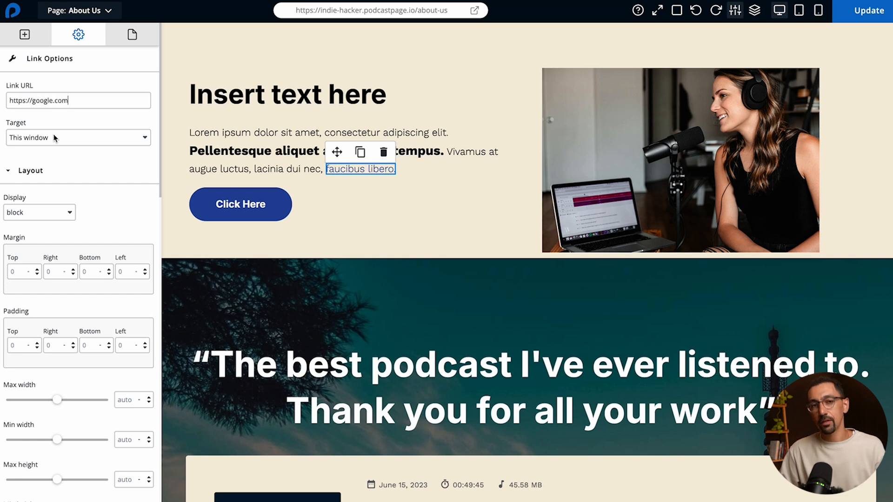
{"action": "left_click", "coordinate": [54, 137]}
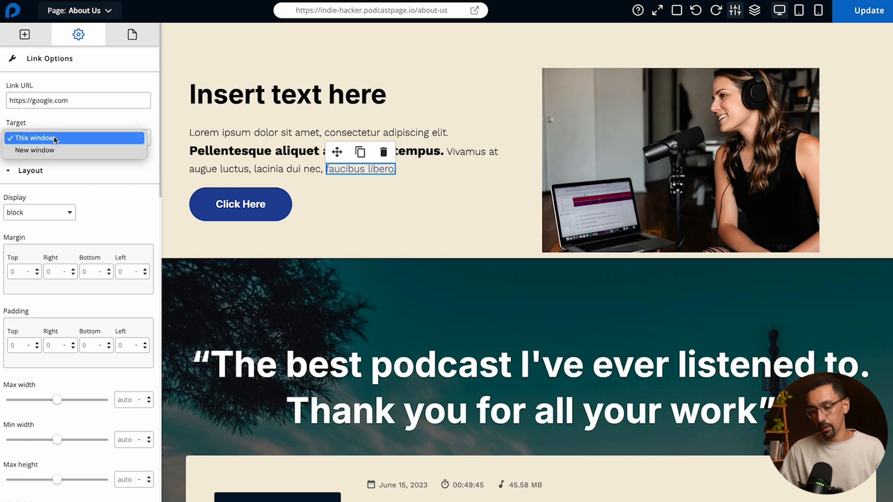
{"action": "left_click", "coordinate": [55, 147]}
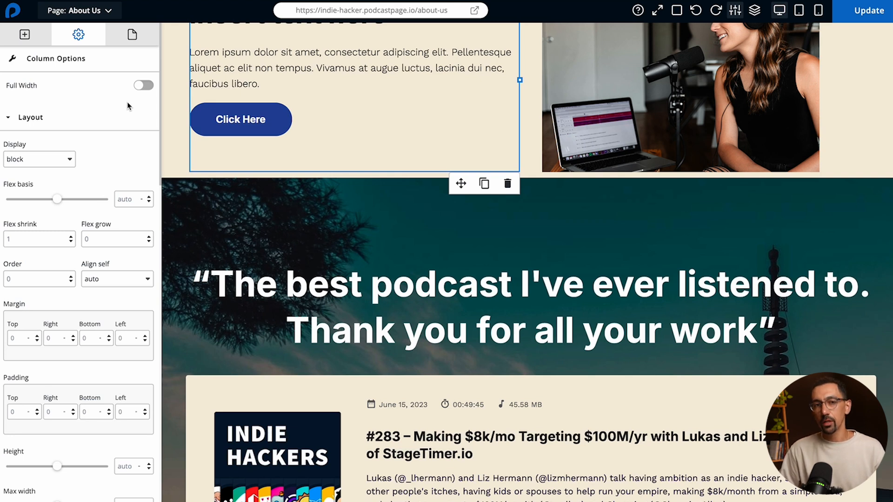
Step: Insert a Podcast Info block between the text-and-photo section and the podcast quote section
{"action": "scroll", "coordinate": [179, 128], "scroll_direction": "up", "scroll_amount": 2}
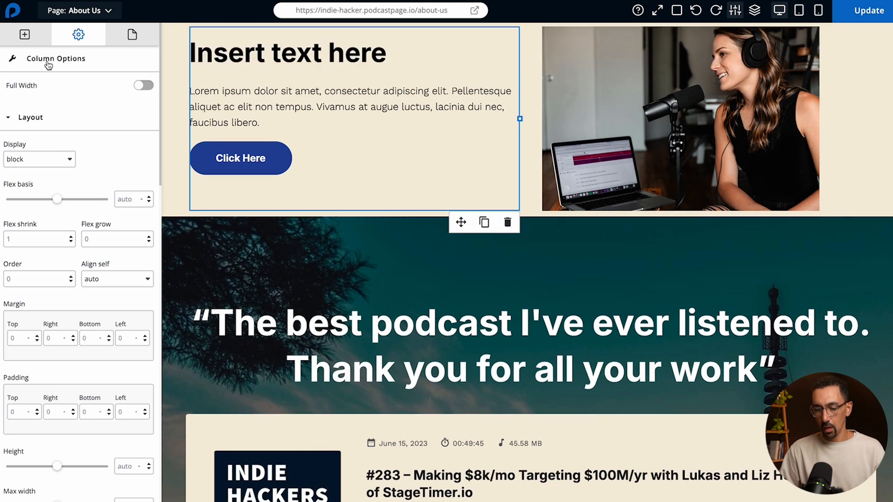
{"action": "left_click", "coordinate": [25, 34]}
{"action": "scroll", "coordinate": [65, 172], "scroll_direction": "down", "scroll_amount": 2}
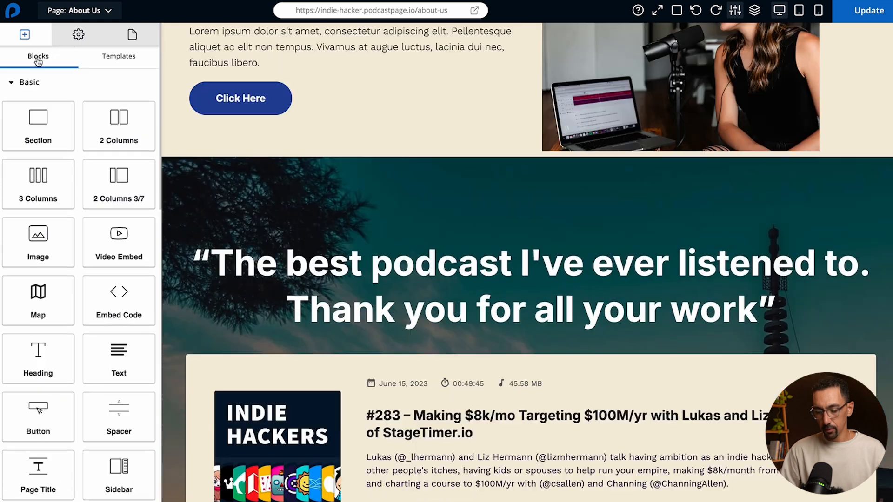
{"action": "scroll", "coordinate": [75, 179], "scroll_direction": "down", "scroll_amount": 2}
{"action": "scroll", "coordinate": [75, 179], "scroll_direction": "down", "scroll_amount": 2}
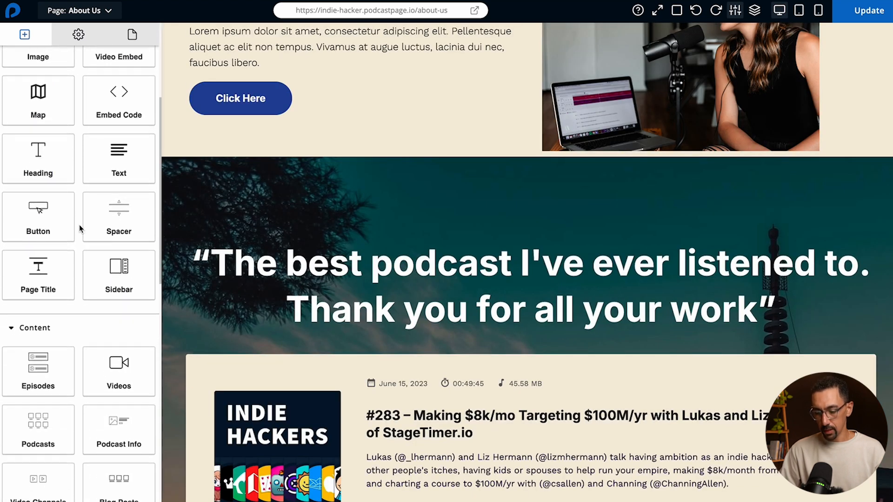
{"action": "scroll", "coordinate": [80, 232], "scroll_direction": "down", "scroll_amount": 4}
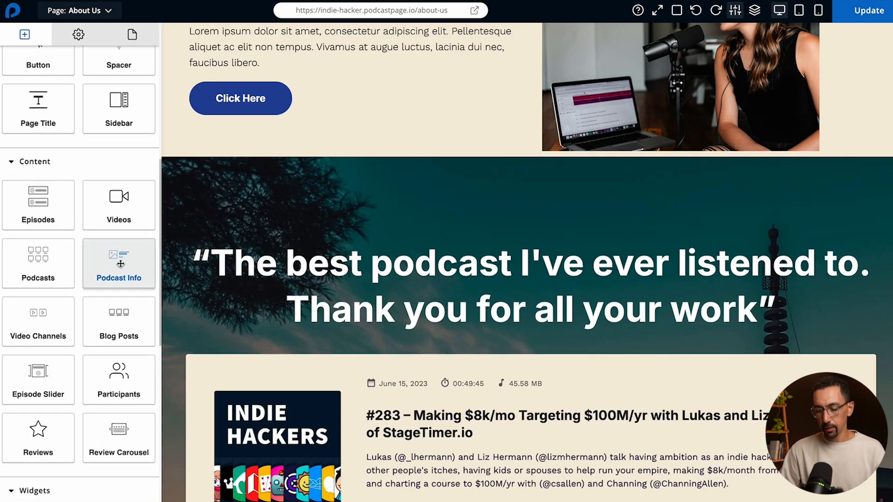
{"action": "left_click_drag", "start_coordinate": [120, 263], "coordinate": [371, 172]}
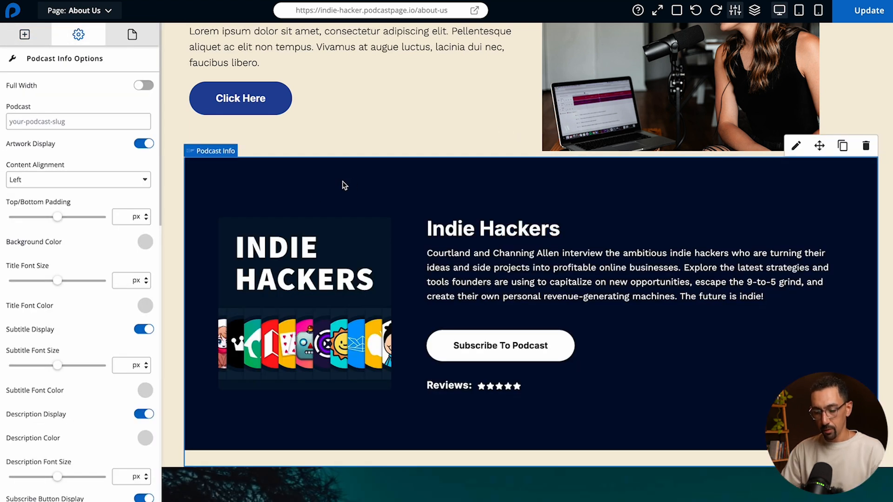
Step: Give the Podcast Info block a cream background (#f6f0e2) and dark title, subtitle and description text
{"action": "left_click", "coordinate": [145, 243]}
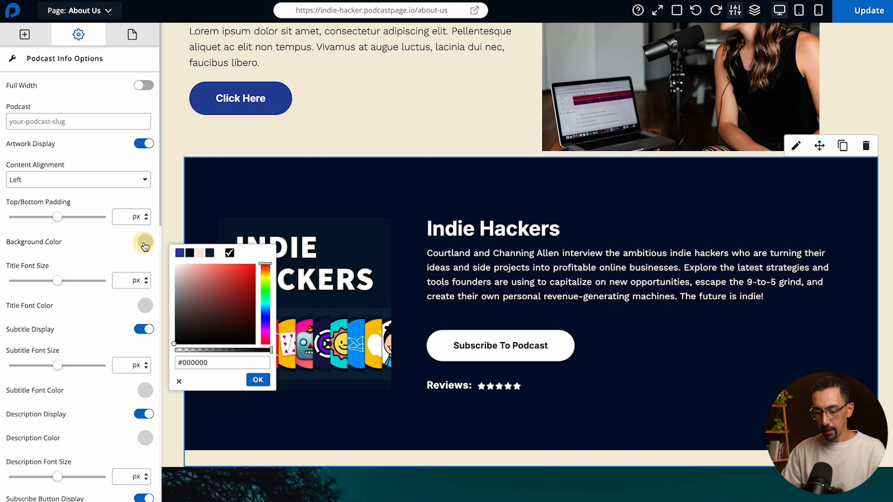
{"action": "left_click", "coordinate": [201, 254]}
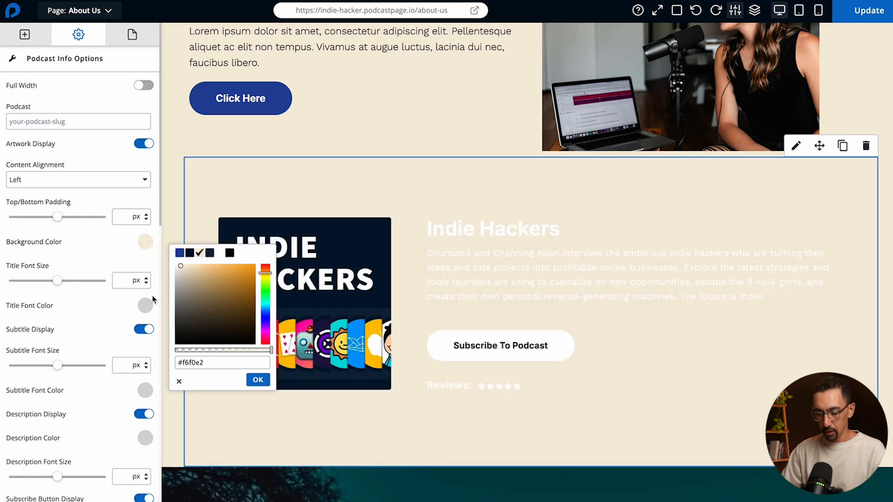
{"action": "left_click", "coordinate": [145, 306]}
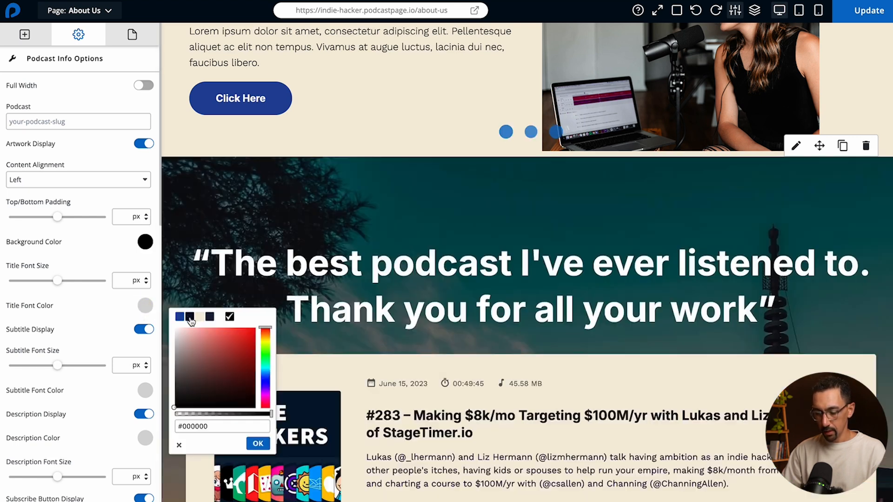
{"action": "left_click", "coordinate": [190, 317]}
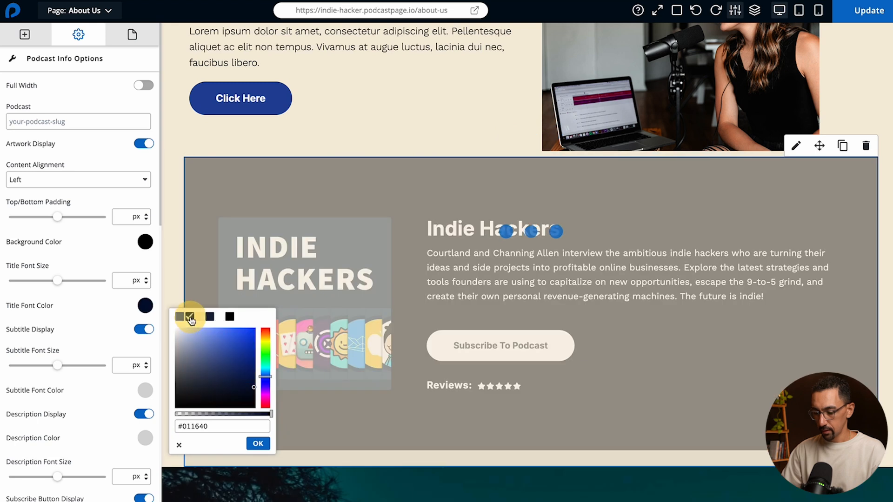
{"action": "scroll", "coordinate": [144, 352], "scroll_direction": "down", "scroll_amount": 5}
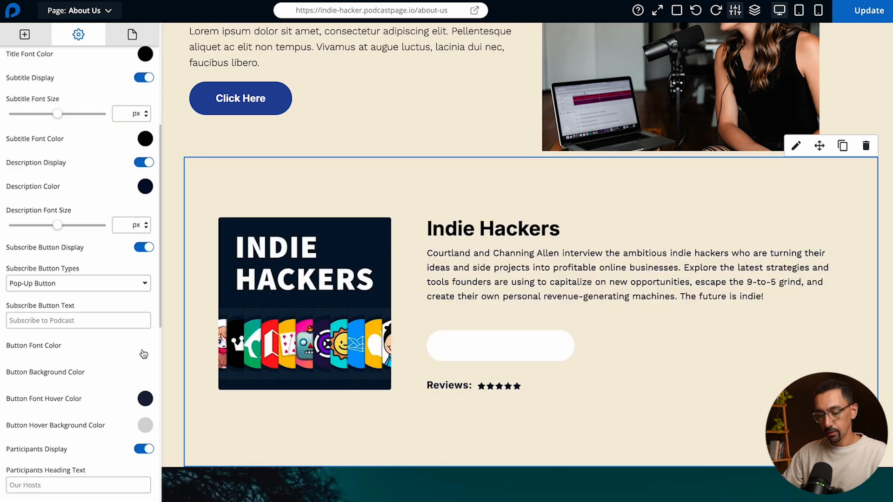
Step: Set the subscribe button's background color to blue (#3359ab) and its font hover color to dark navy (#011640)
{"action": "left_click", "coordinate": [144, 376]}
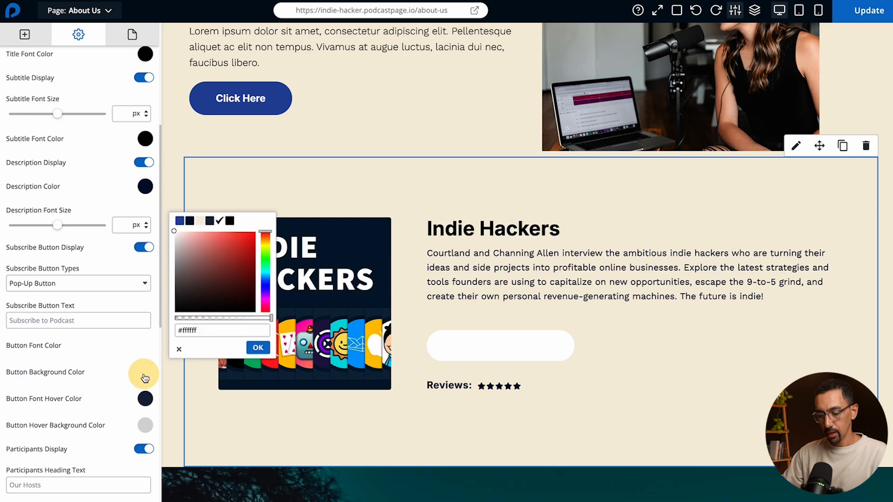
{"action": "left_click", "coordinate": [179, 221]}
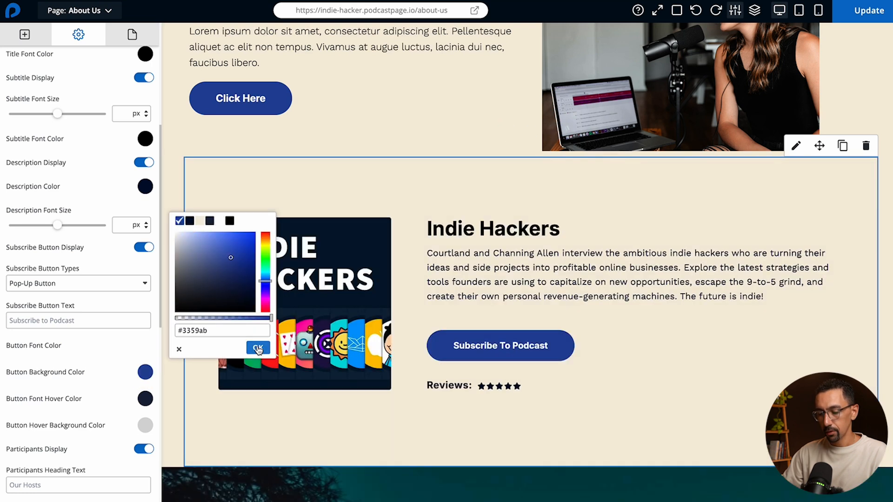
{"action": "left_click", "coordinate": [258, 347]}
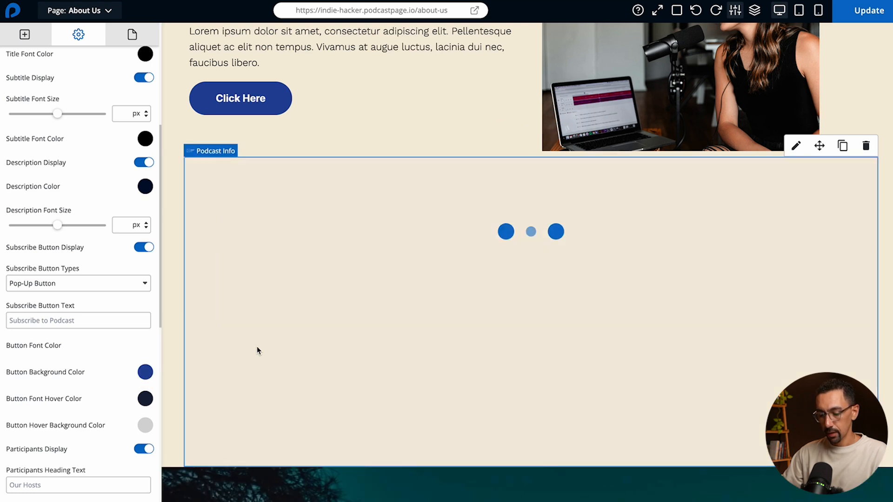
{"action": "left_click", "coordinate": [144, 399]}
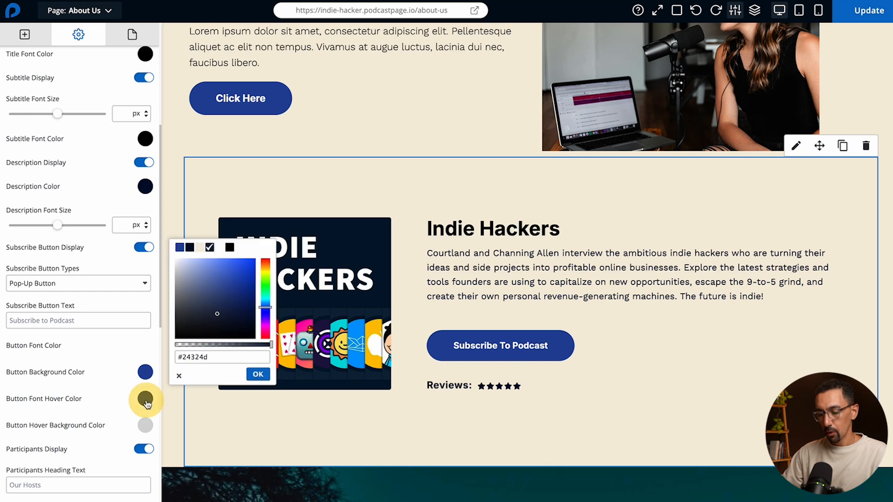
{"action": "left_click", "coordinate": [190, 249]}
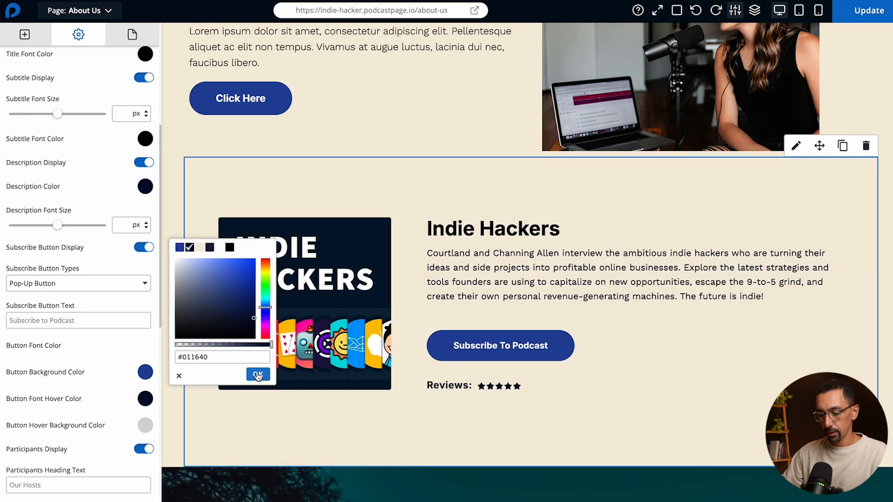
{"action": "left_click", "coordinate": [258, 375]}
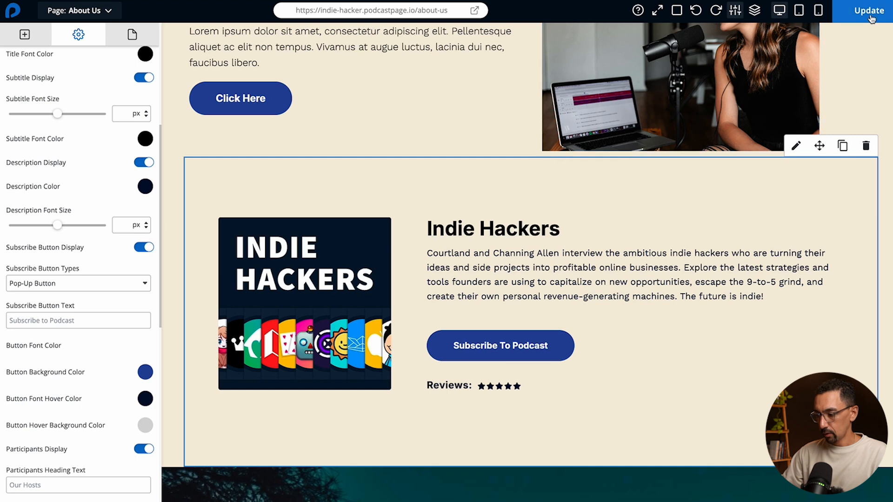
Step: Update the page and make the Podcast Info block full width
{"action": "left_click", "coordinate": [870, 12]}
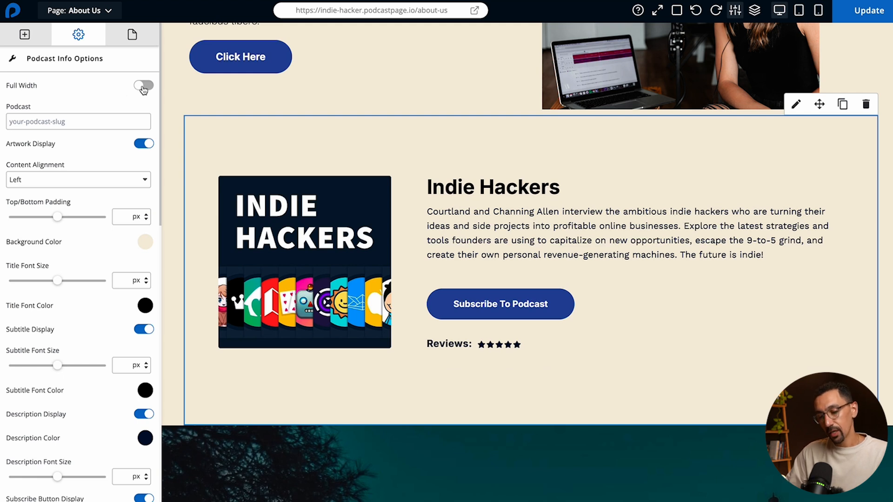
{"action": "left_click", "coordinate": [144, 87]}
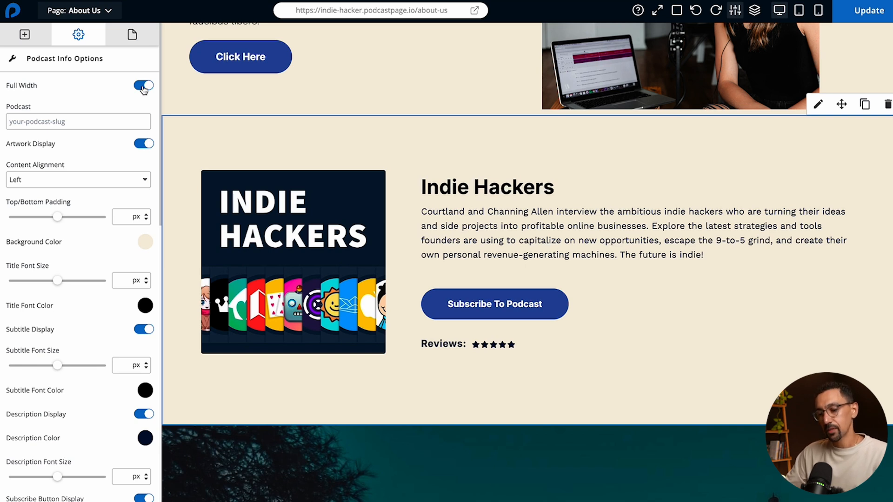
Step: Insert an Episode Slider block below the Podcast Info block and make it full width
{"action": "left_click", "coordinate": [25, 34]}
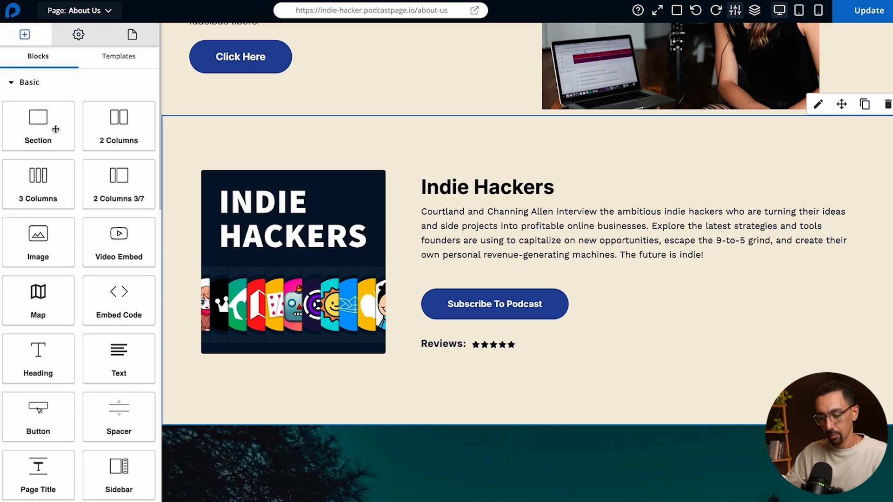
{"action": "scroll", "coordinate": [67, 289], "scroll_direction": "down", "scroll_amount": 1}
{"action": "scroll", "coordinate": [68, 288], "scroll_direction": "down", "scroll_amount": 3}
{"action": "scroll", "coordinate": [67, 289], "scroll_direction": "down", "scroll_amount": 2}
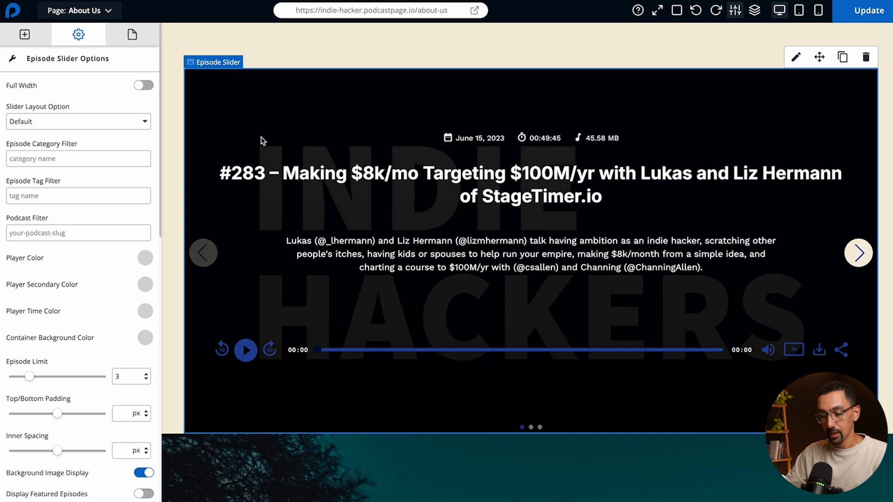
{"action": "left_click", "coordinate": [144, 86]}
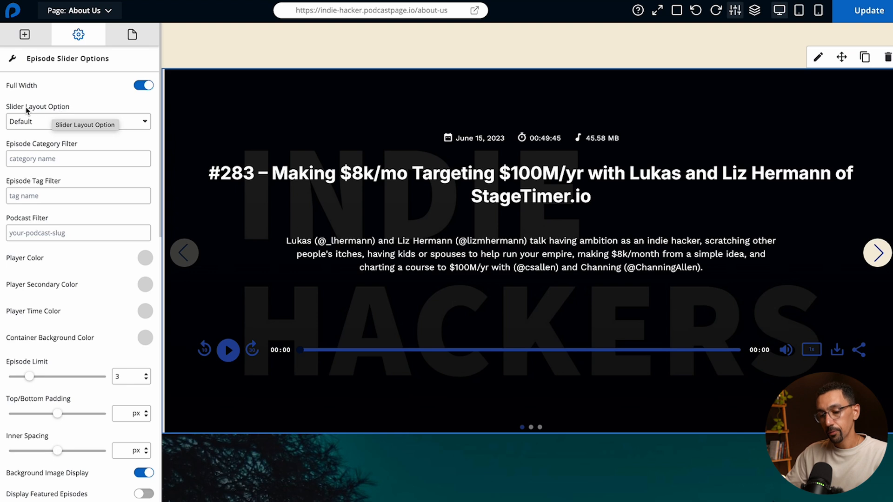
Step: Switch the episode slider to the Alternate layout and set its container background color to black (#000000)
{"action": "left_click", "coordinate": [39, 122]}
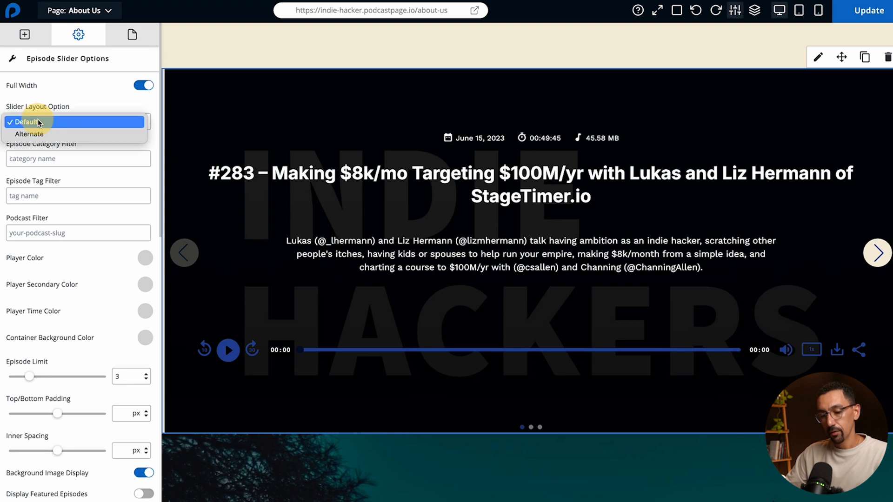
{"action": "left_click", "coordinate": [57, 134]}
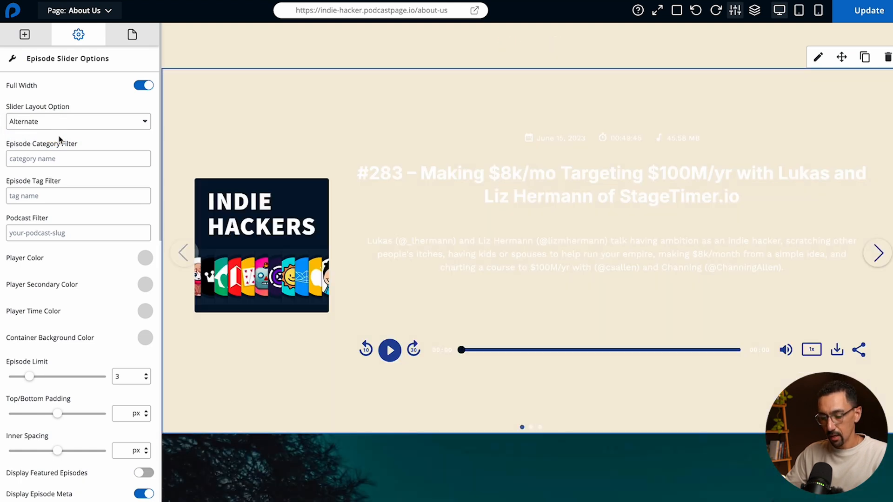
{"action": "scroll", "coordinate": [62, 146], "scroll_direction": "down", "scroll_amount": 1}
{"action": "scroll", "coordinate": [61, 146], "scroll_direction": "down", "scroll_amount": 6}
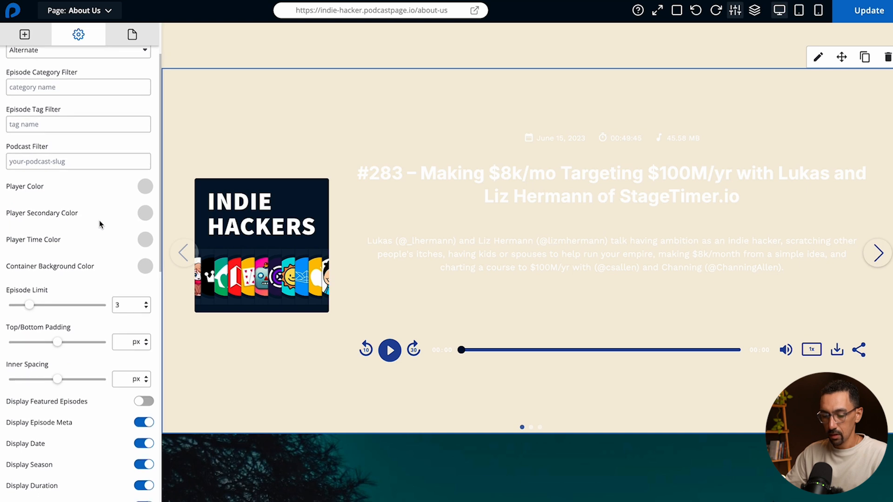
{"action": "left_click", "coordinate": [145, 222]}
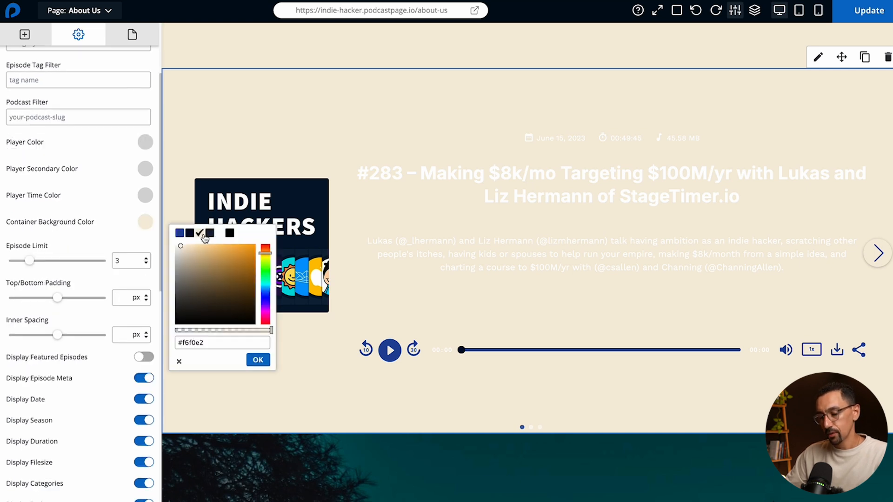
{"action": "left_click", "coordinate": [231, 235]}
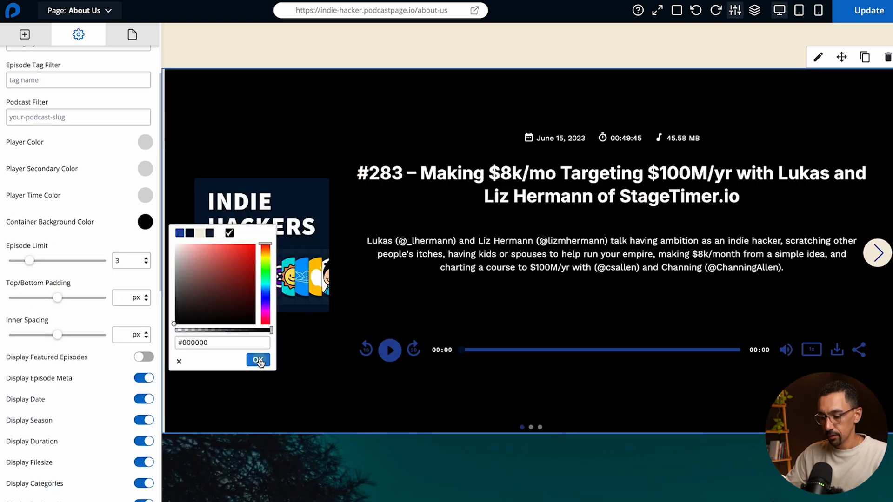
{"action": "left_click", "coordinate": [259, 363]}
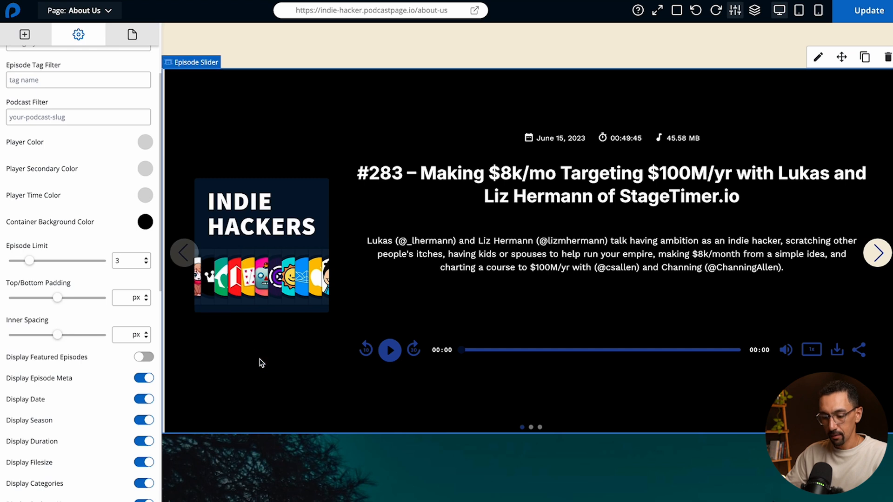
Step: Set the episode slider's Episode Limit to 8
{"action": "left_click", "coordinate": [126, 261]}
{"action": "key", "text": "BackSpace"}
{"action": "type", "text": "6"}
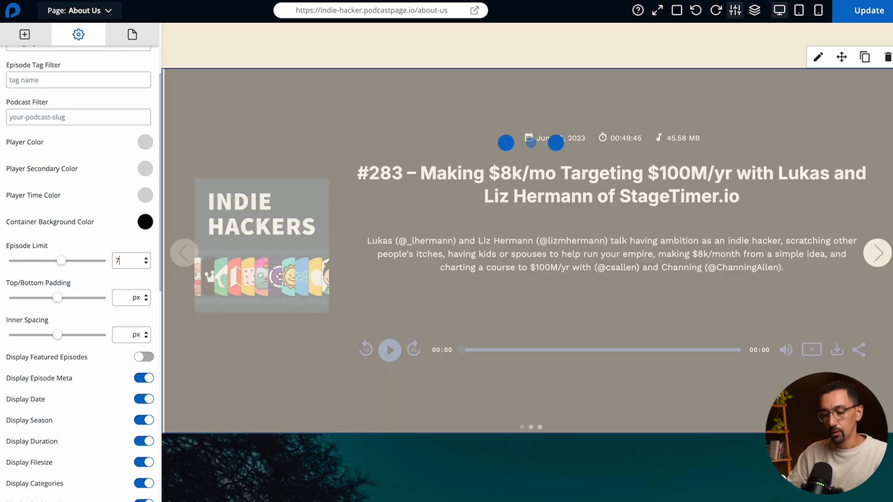
{"action": "key", "text": "BackSpace"}
{"action": "type", "text": "8"}
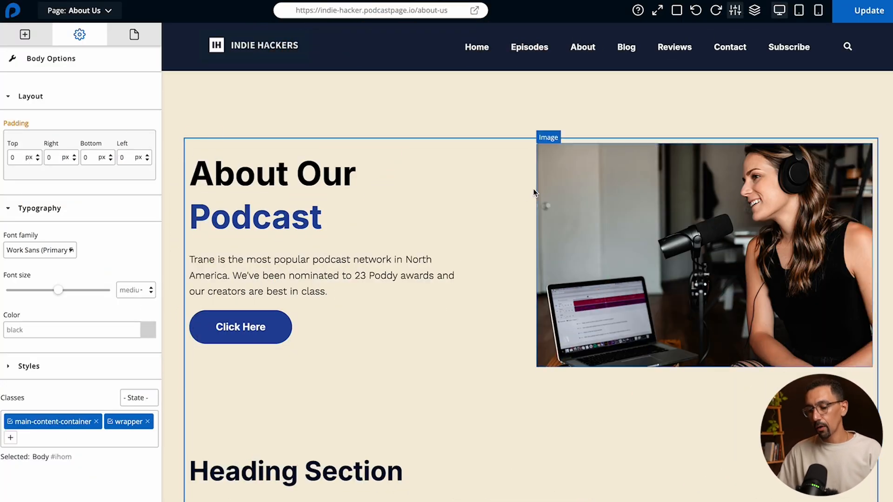
Step: Add a new class named mega-font to the Heading Section heading
{"action": "scroll", "coordinate": [531, 194], "scroll_direction": "down", "scroll_amount": 5}
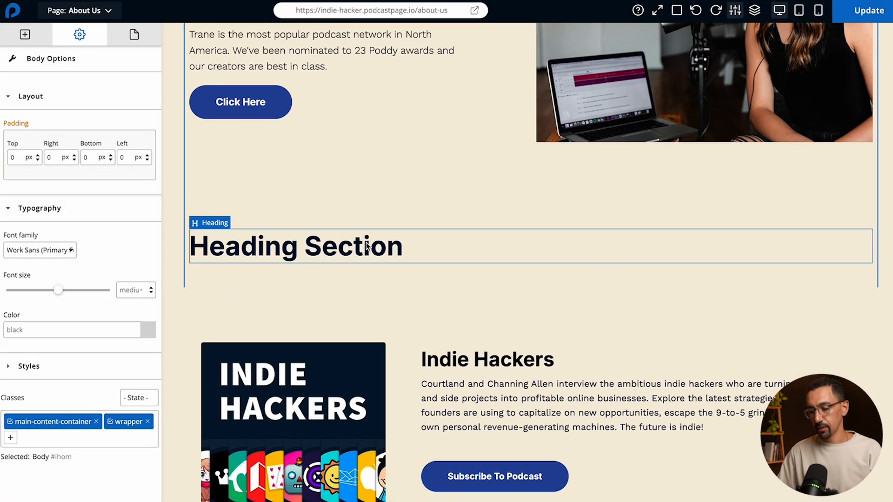
{"action": "left_click", "coordinate": [367, 247]}
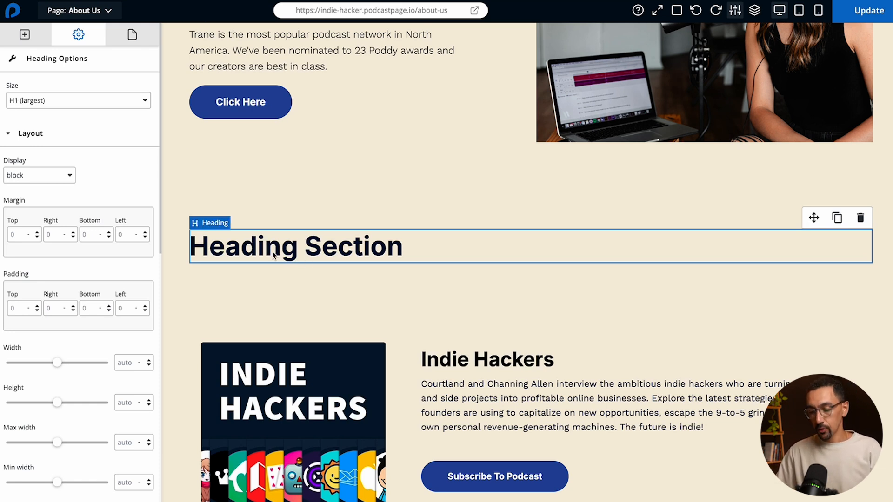
{"action": "scroll", "coordinate": [65, 297], "scroll_direction": "down", "scroll_amount": 3}
{"action": "scroll", "coordinate": [65, 297], "scroll_direction": "down", "scroll_amount": 10}
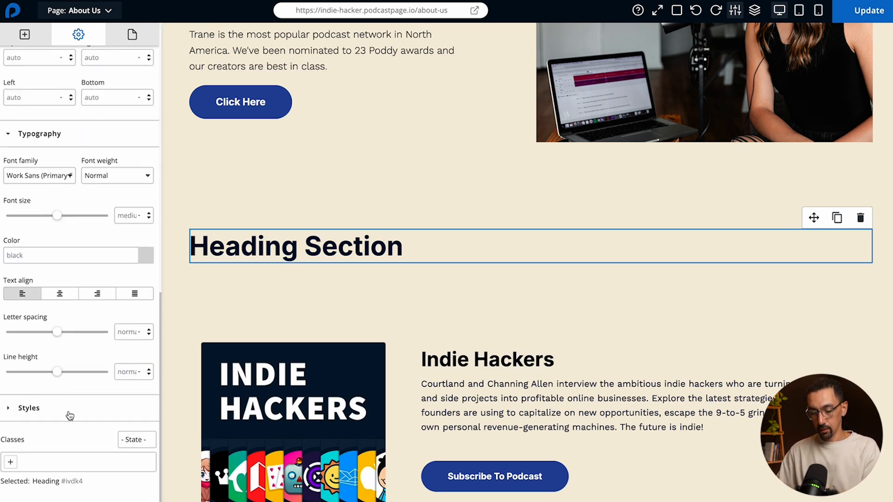
{"action": "left_click", "coordinate": [39, 465]}
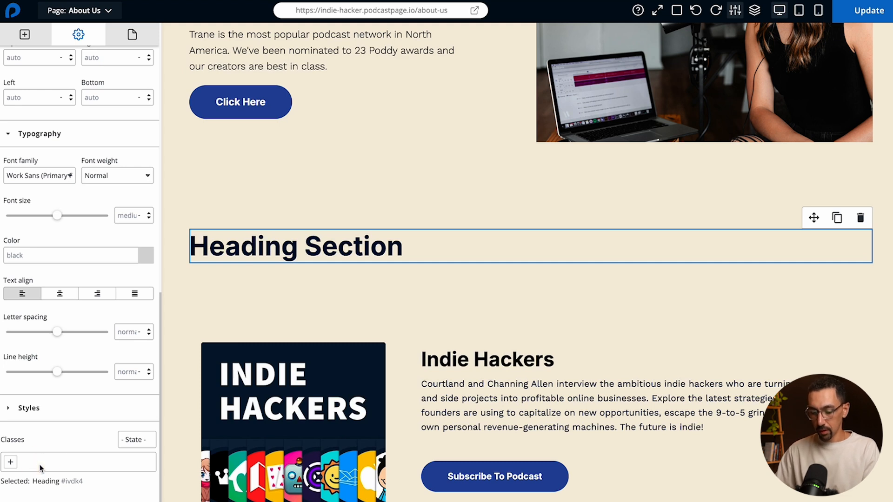
{"action": "left_click", "coordinate": [10, 464]}
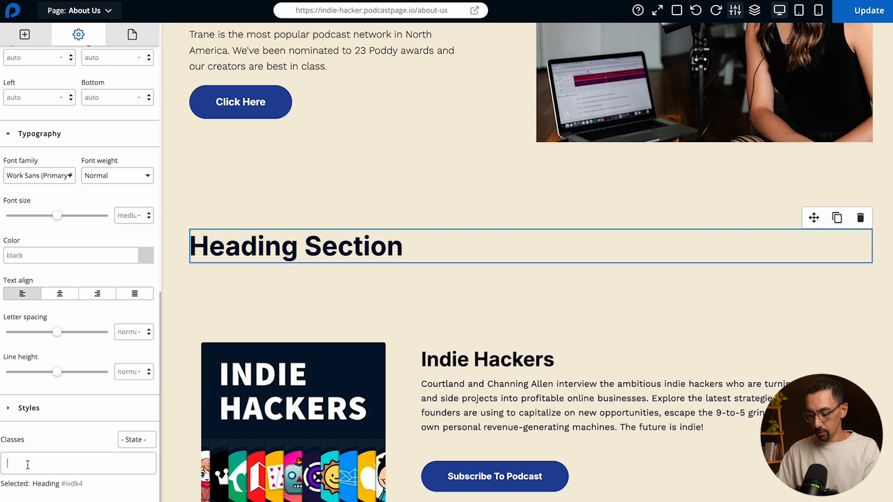
{"action": "type", "text": "mega-"}
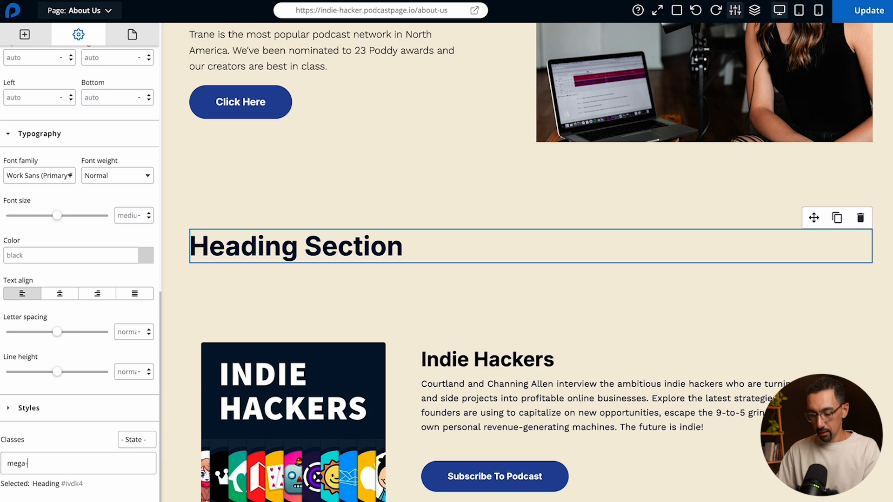
{"action": "type", "text": "font"}
{"action": "key", "text": "Return"}
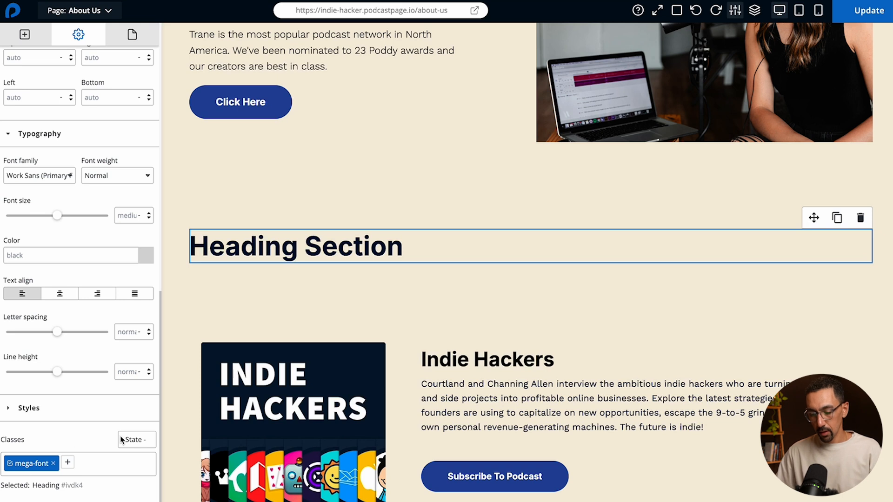
Step: Set the Heading Section heading's font size to 90 px
{"action": "scroll", "coordinate": [107, 428], "scroll_direction": "up", "scroll_amount": 3}
{"action": "scroll", "coordinate": [100, 421], "scroll_direction": "up", "scroll_amount": 4}
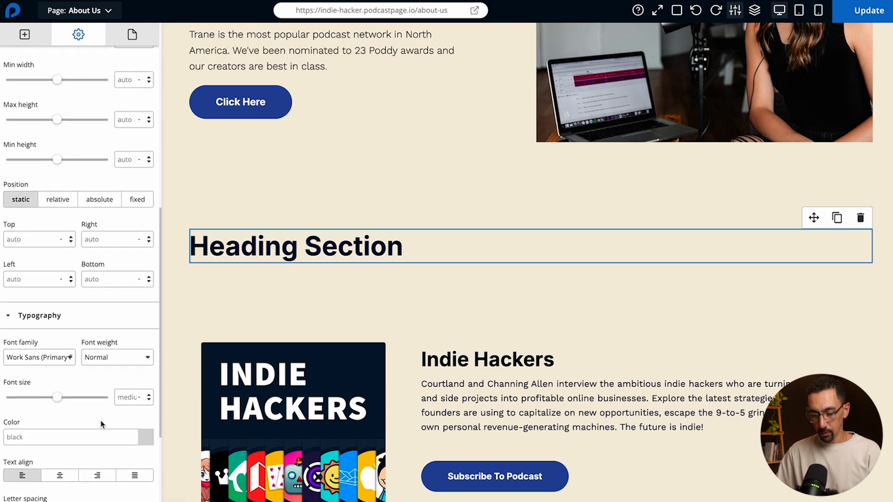
{"action": "scroll", "coordinate": [100, 423], "scroll_direction": "up", "scroll_amount": 2}
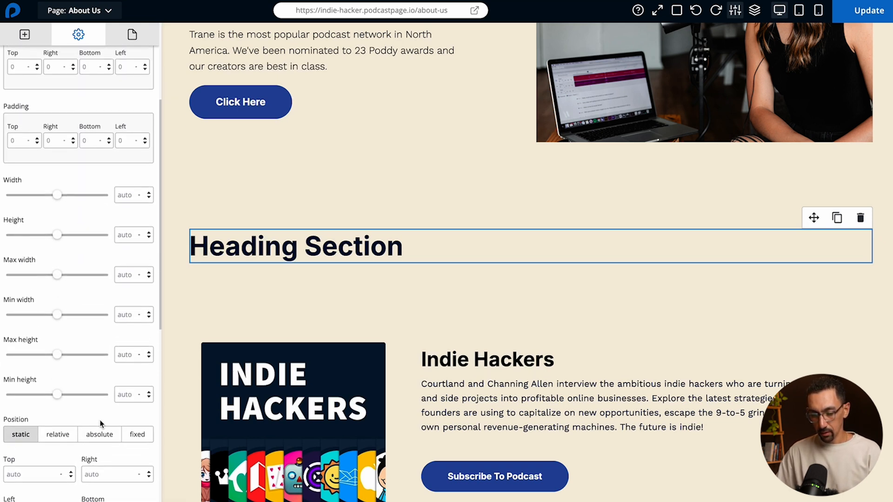
{"action": "scroll", "coordinate": [101, 409], "scroll_direction": "down", "scroll_amount": 8}
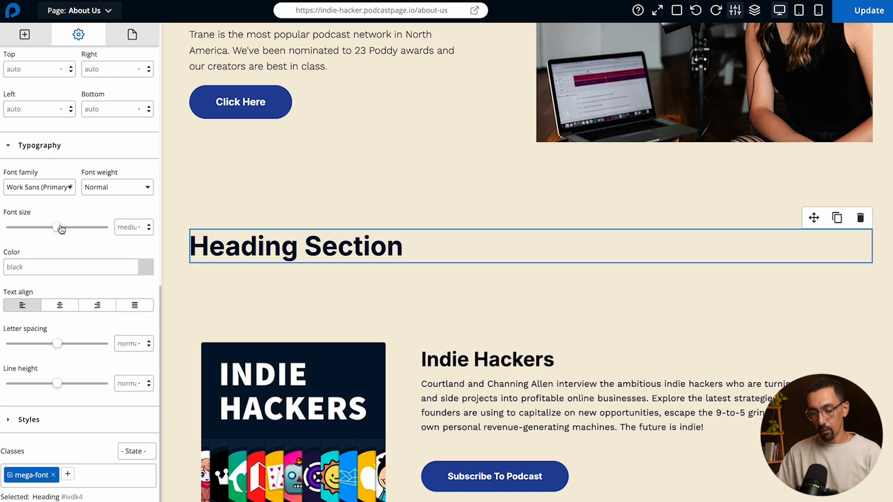
{"action": "left_click_drag", "start_coordinate": [58, 228], "coordinate": [76, 228]}
{"action": "left_click", "coordinate": [126, 228]}
{"action": "double_click", "coordinate": [123, 227]}
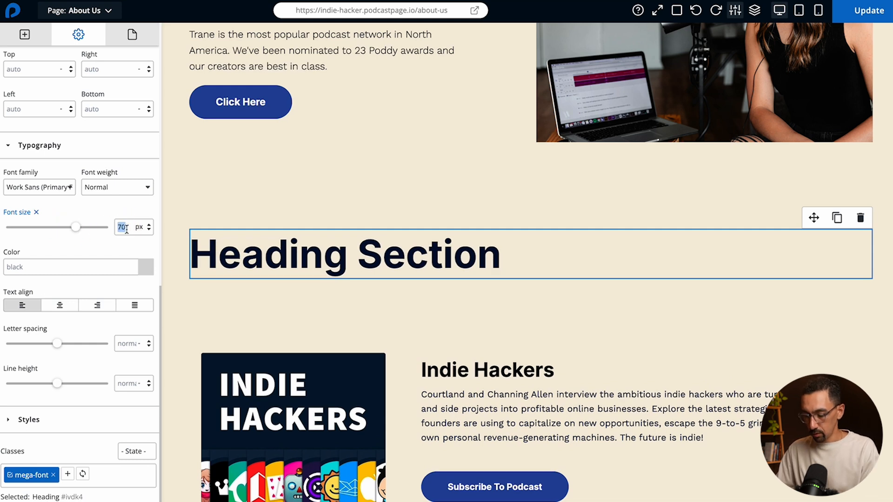
{"action": "type", "text": "90"}
{"action": "key", "text": "Return"}
{"action": "scroll", "coordinate": [98, 269], "scroll_direction": "down", "scroll_amount": 1}
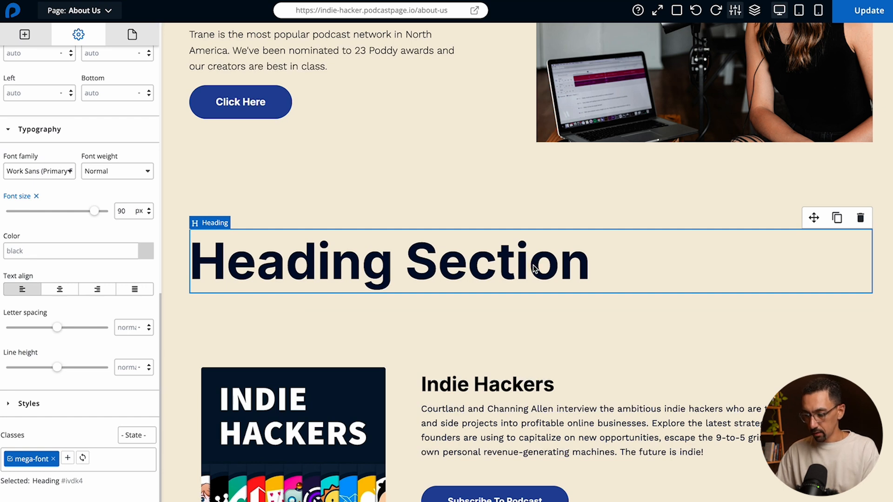
Step: Duplicate the Heading Section heading twice
{"action": "left_click", "coordinate": [837, 217]}
{"action": "left_click", "coordinate": [837, 217]}
{"action": "scroll", "coordinate": [461, 251], "scroll_direction": "down", "scroll_amount": 2}
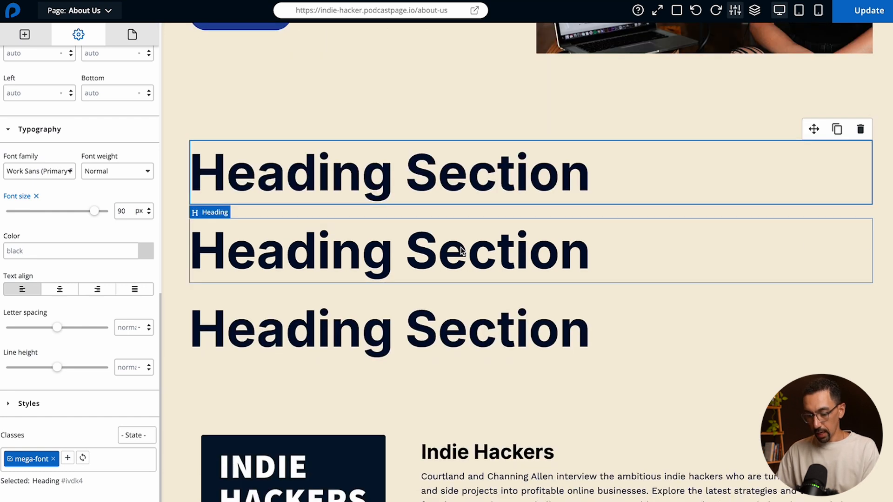
Step: Set the middle heading's font size to 79 px and sync the change to everything using the mega-font class
{"action": "left_click", "coordinate": [461, 252]}
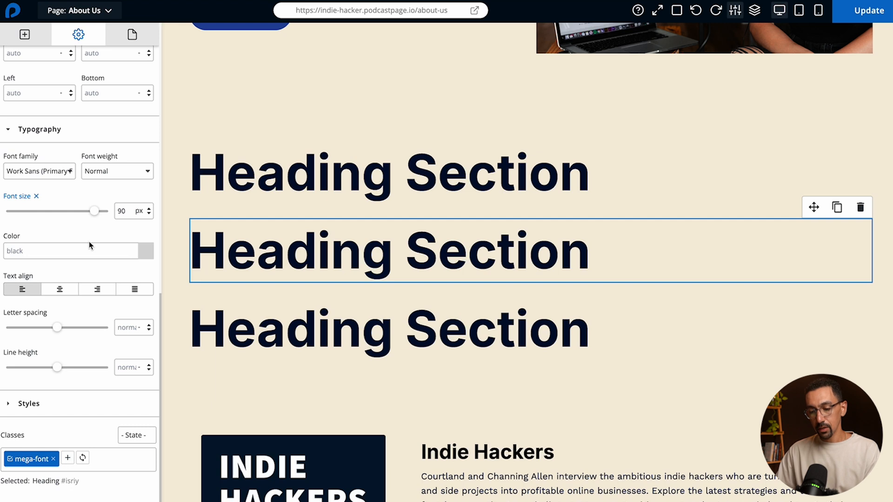
{"action": "scroll", "coordinate": [89, 241], "scroll_direction": "up", "scroll_amount": 1}
{"action": "left_click_drag", "start_coordinate": [94, 224], "coordinate": [90, 226]}
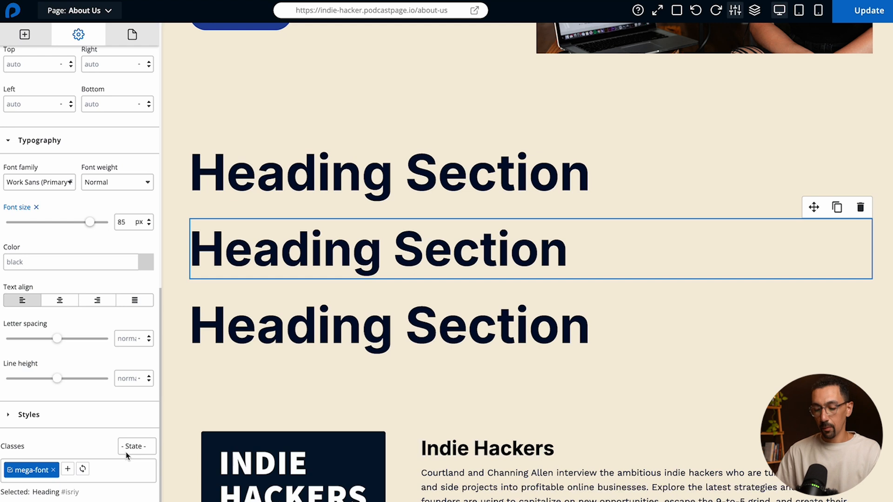
{"action": "left_click", "coordinate": [84, 467]}
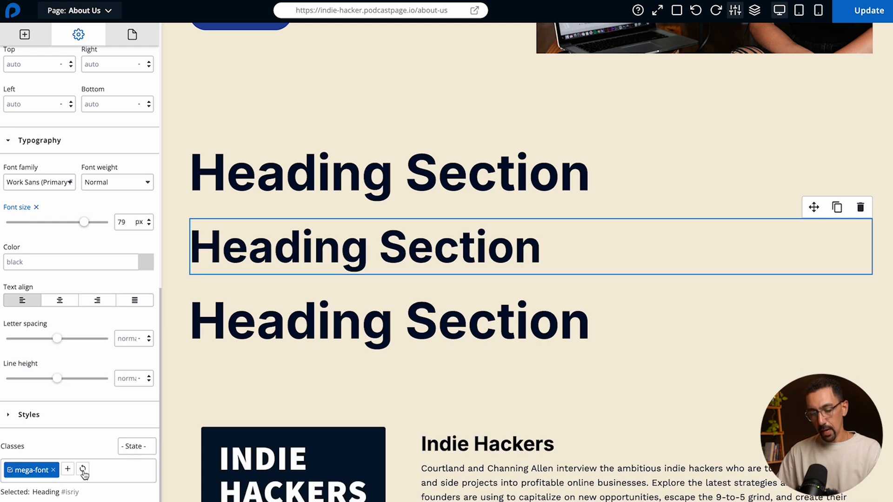
{"action": "left_click", "coordinate": [84, 469]}
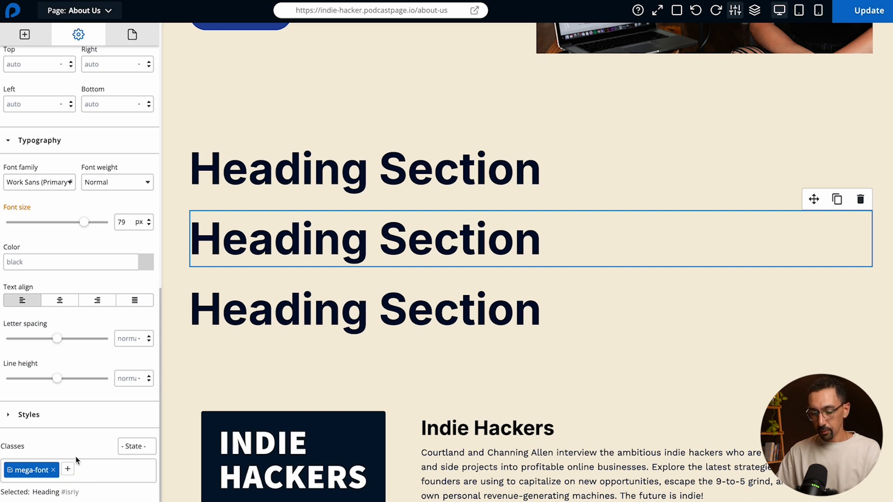
Step: Add a second class named red-font to the middle heading
{"action": "left_click", "coordinate": [68, 470]}
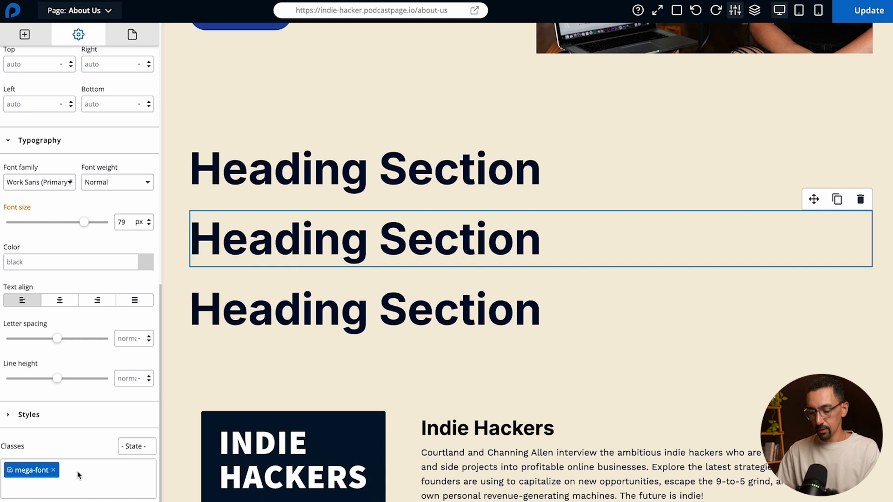
{"action": "type", "text": "red"}
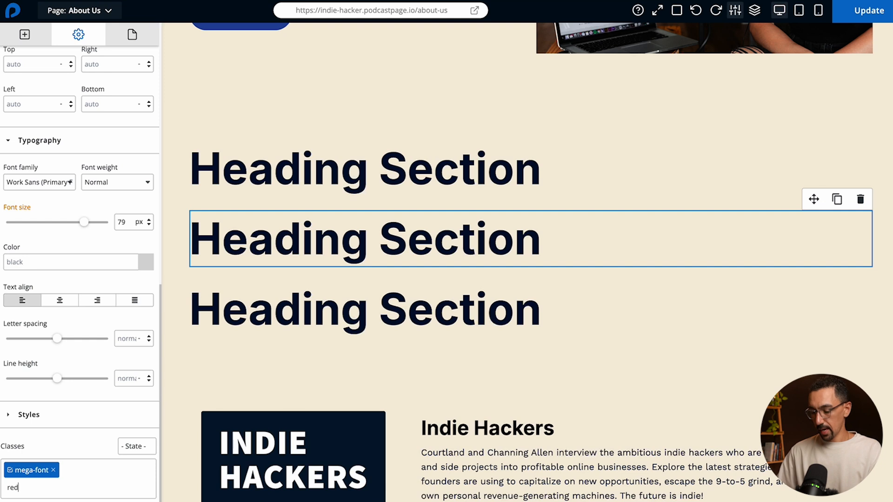
{"action": "type", "text": "ont"}
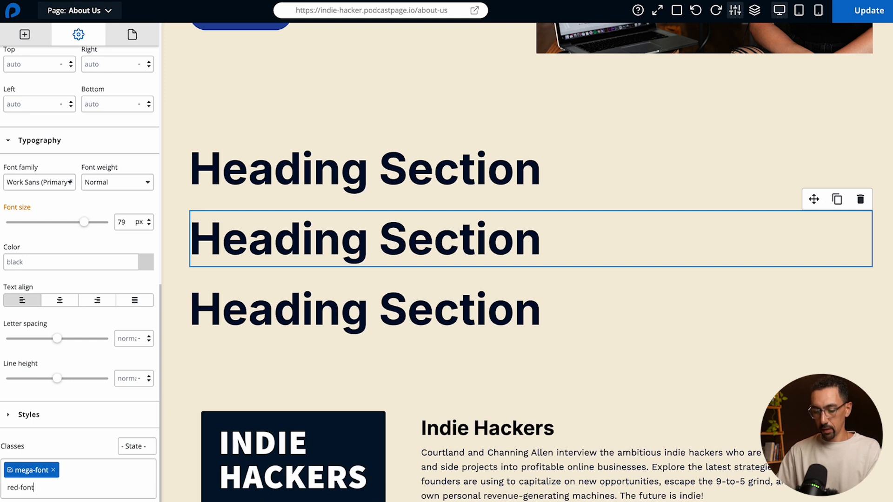
{"action": "key", "text": "Return"}
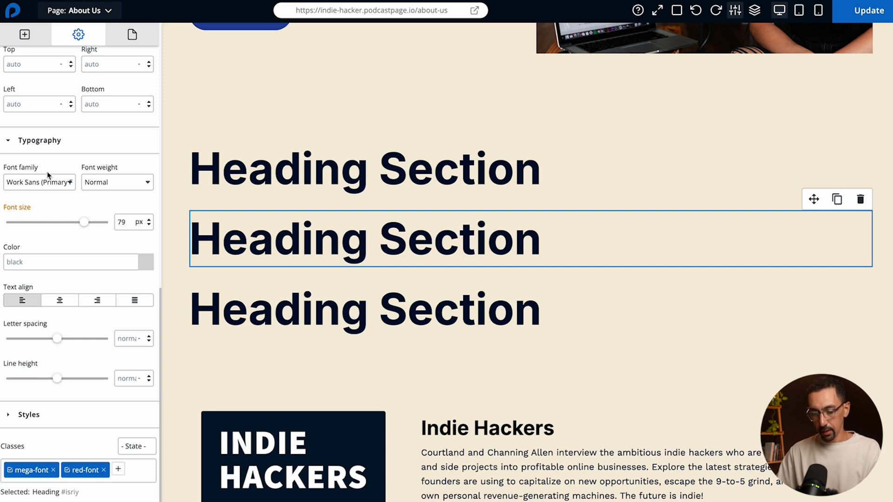
Step: Set the middle heading's text color to red (#ff0000)
{"action": "left_click", "coordinate": [145, 262]}
{"action": "left_click_drag", "start_coordinate": [231, 289], "coordinate": [259, 278]}
{"action": "left_click", "coordinate": [259, 401]}
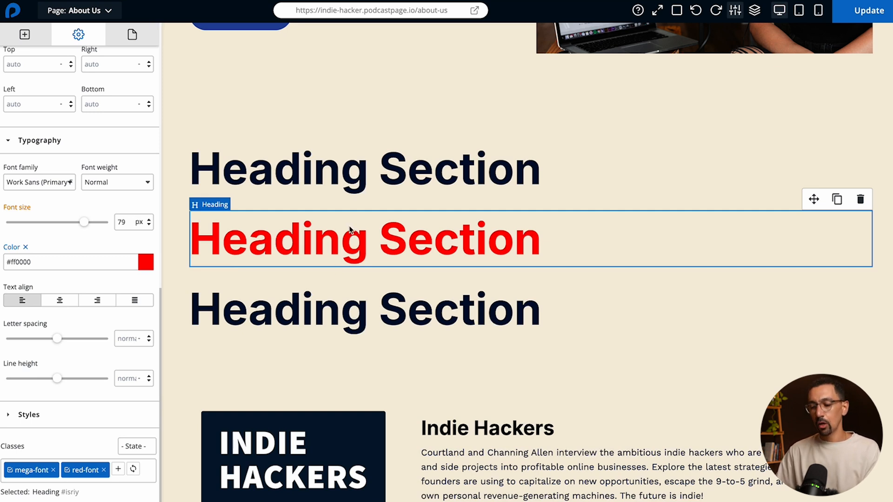
Step: Give the first Heading Section heading a Hover-state text color of semi-transparent black, rgba(0,0,0,0.37)
{"action": "left_click", "coordinate": [373, 176]}
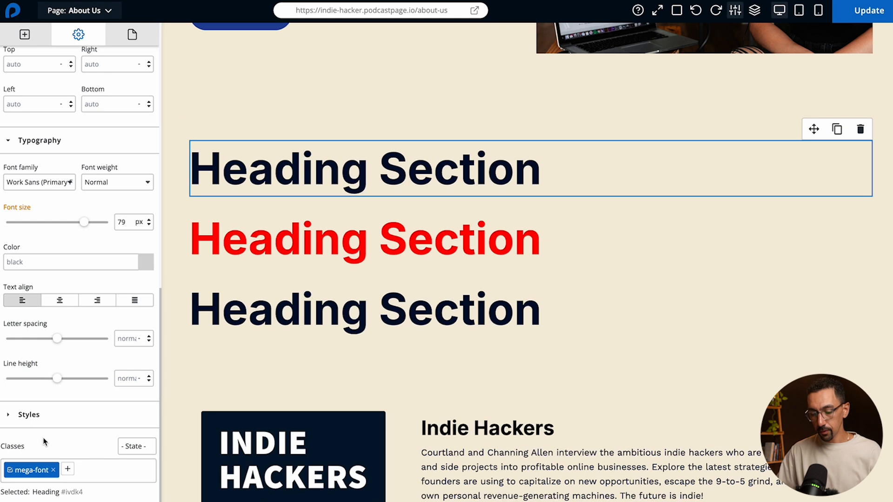
{"action": "left_click", "coordinate": [140, 445]}
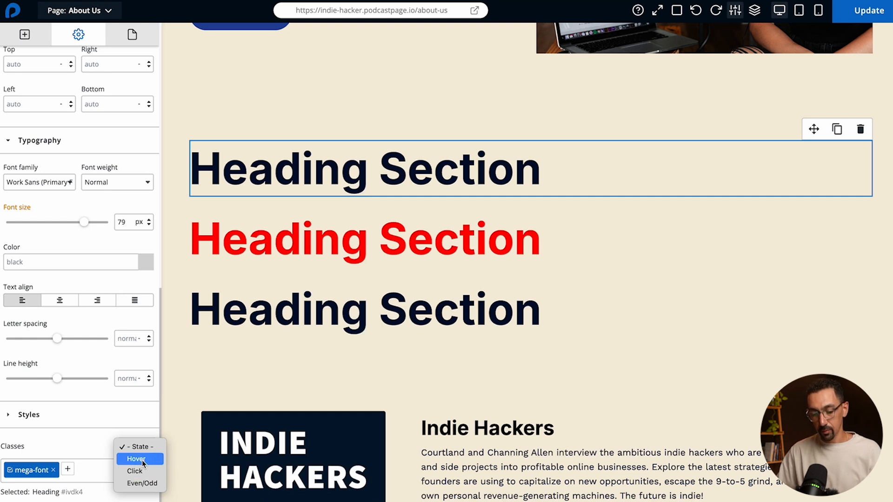
{"action": "left_click", "coordinate": [141, 460]}
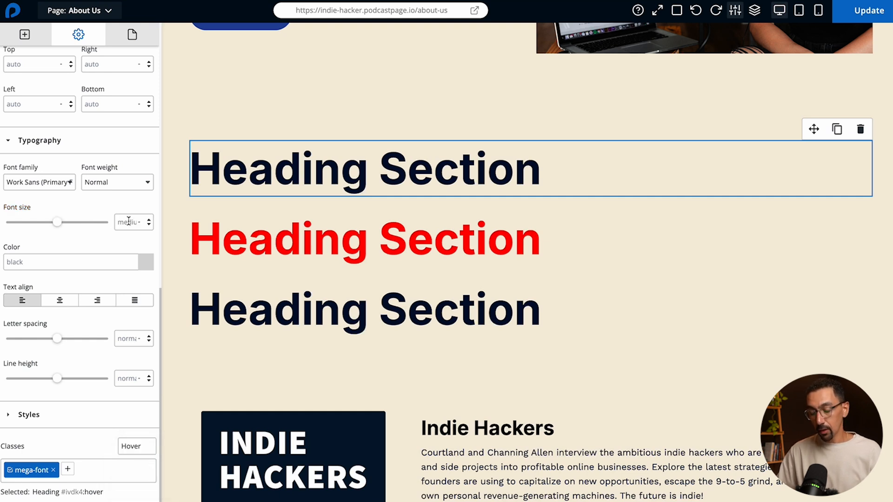
{"action": "left_click", "coordinate": [144, 262]}
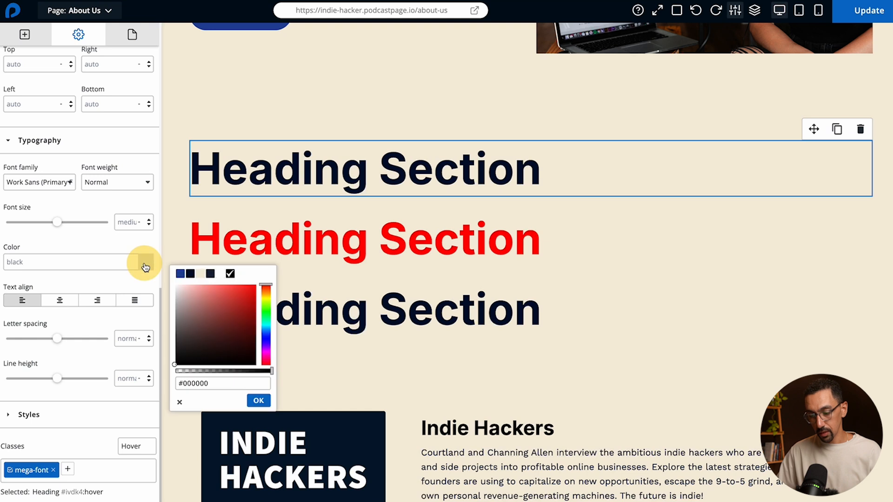
{"action": "left_click", "coordinate": [251, 370]}
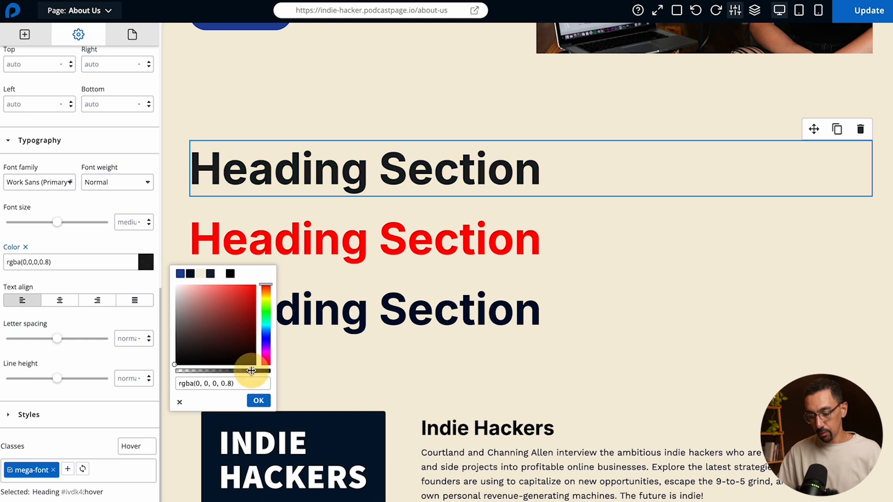
{"action": "left_click", "coordinate": [258, 401]}
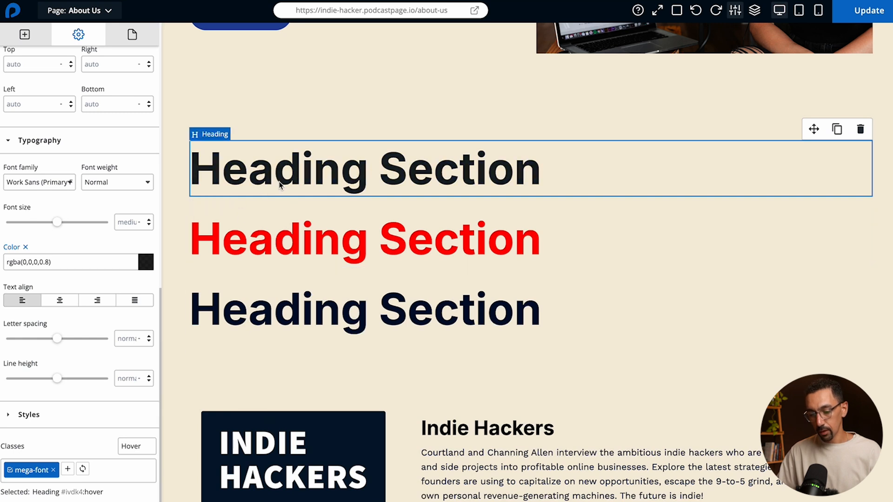
{"action": "left_click", "coordinate": [146, 263]}
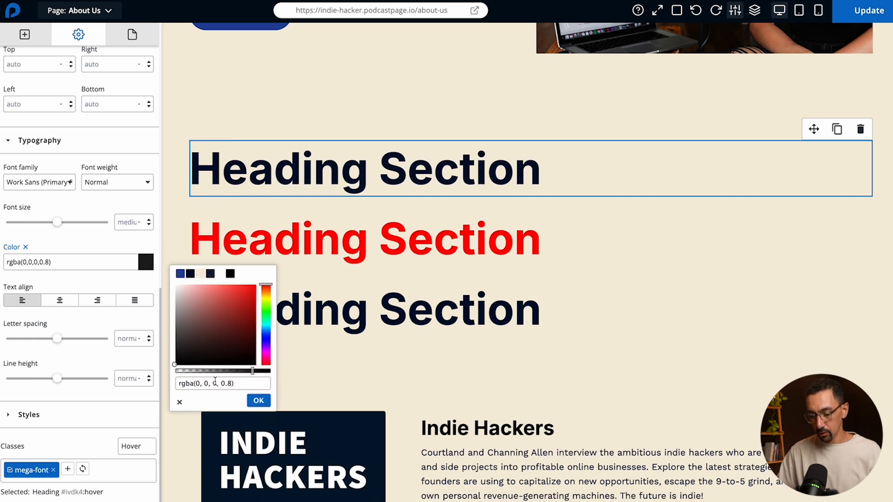
{"action": "left_click", "coordinate": [212, 371]}
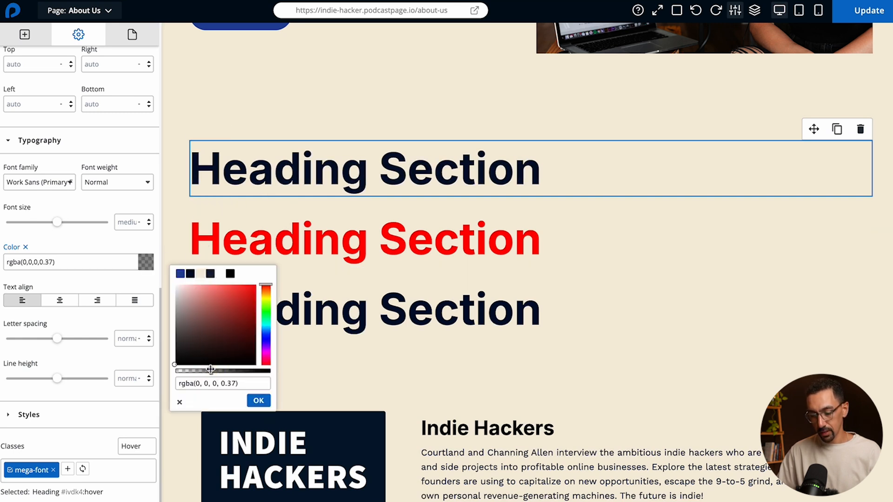
{"action": "left_click", "coordinate": [263, 403]}
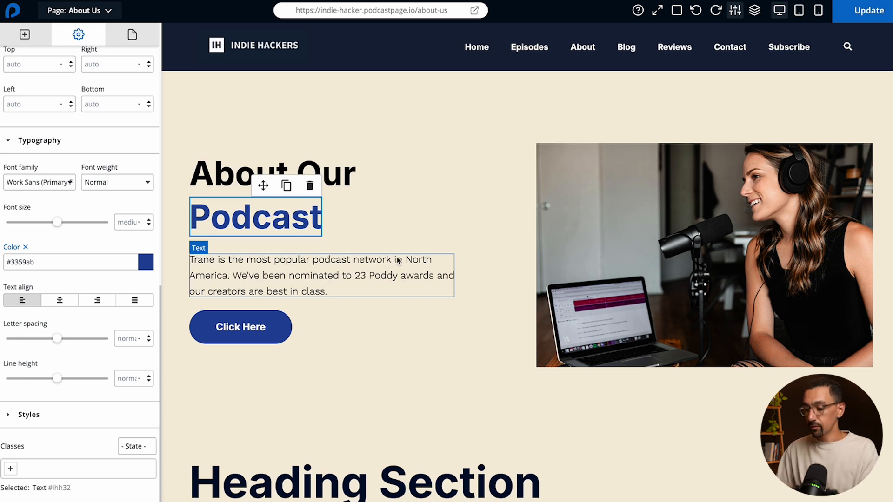
Step: Apply the mega-font class to the blue Podcast text in the About Our Podcast heading
{"action": "left_click", "coordinate": [345, 182]}
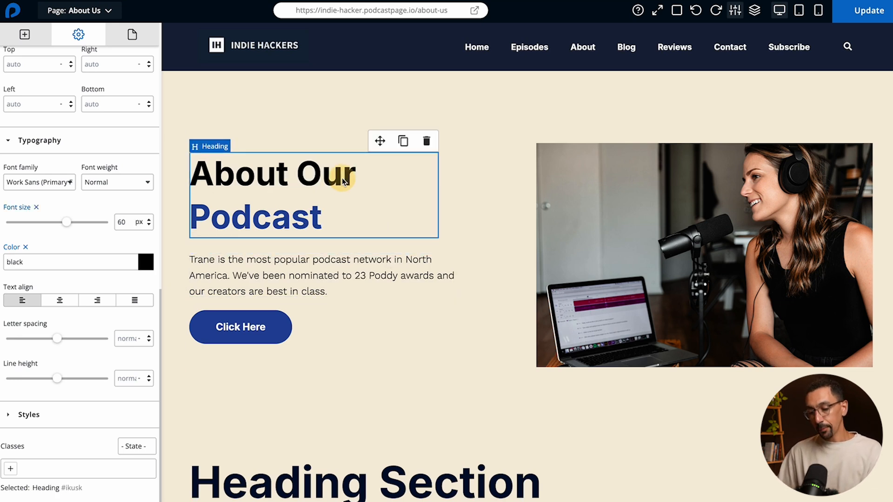
{"action": "left_click", "coordinate": [230, 227]}
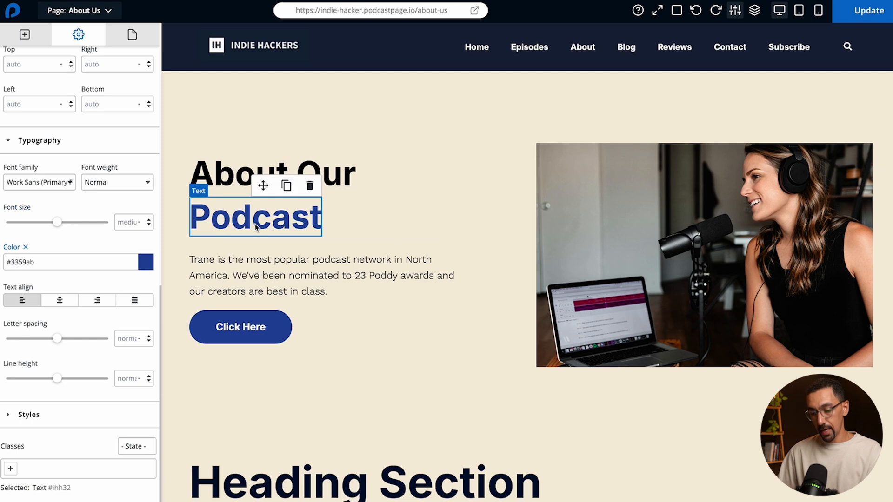
{"action": "scroll", "coordinate": [82, 331], "scroll_direction": "down", "scroll_amount": 1}
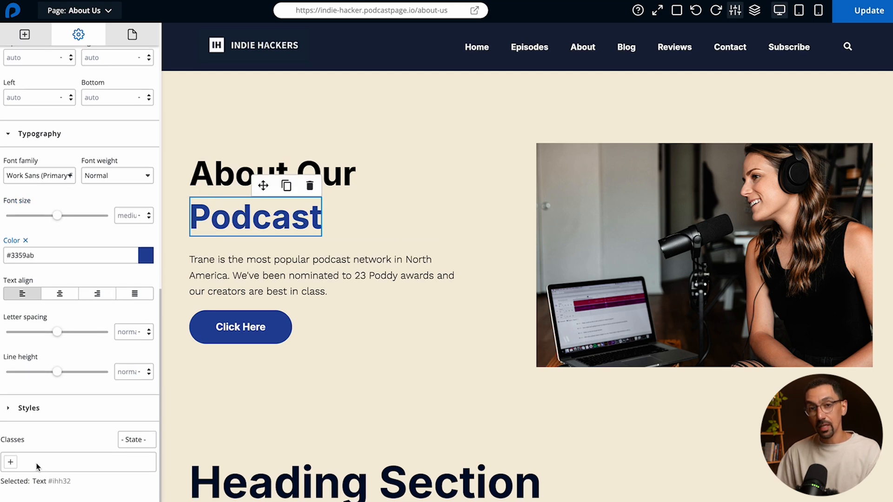
{"action": "left_click", "coordinate": [11, 462]}
{"action": "type", "text": "mega"}
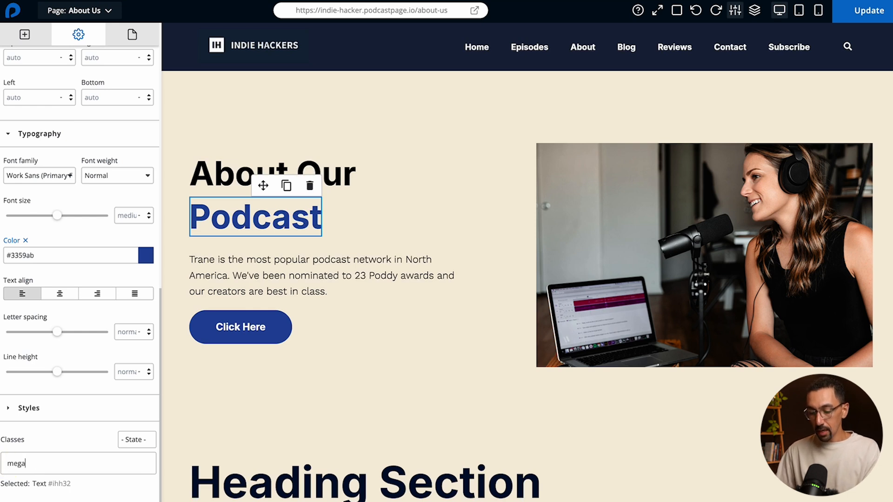
{"action": "type", "text": "-font"}
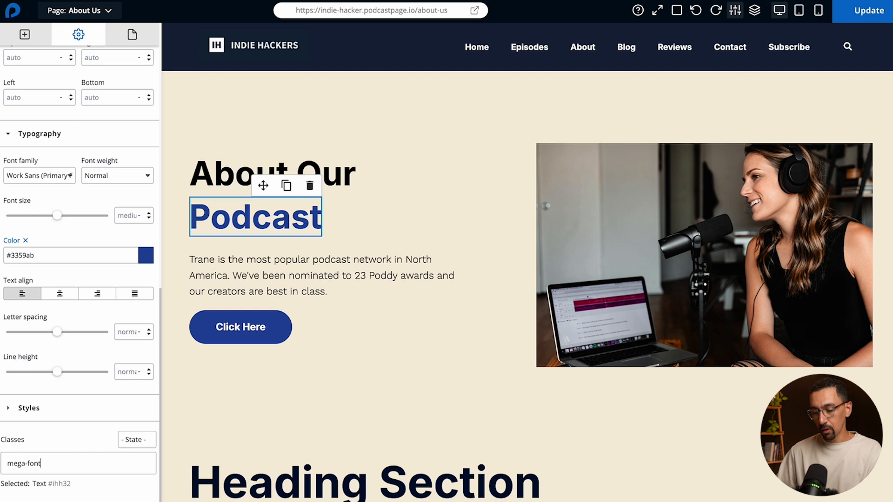
{"action": "key", "text": "Return"}
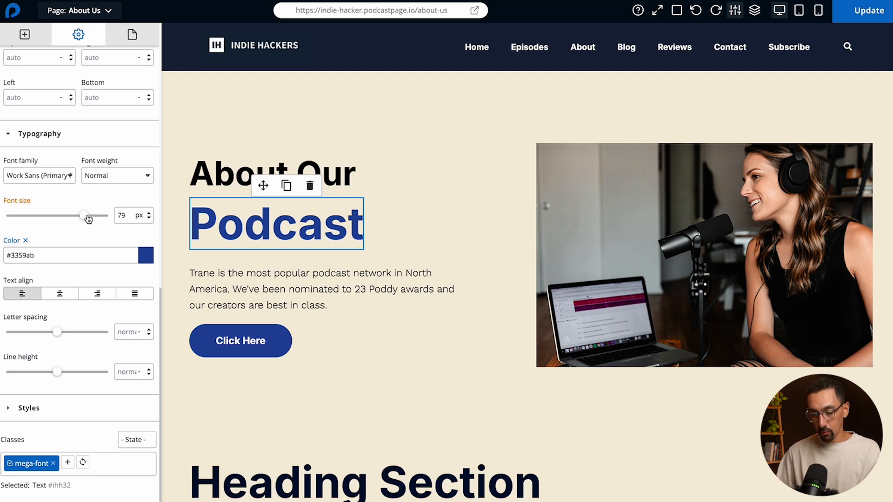
Step: Set the Podcast text's font size to 90 px and sync its styles to the mega-font class
{"action": "left_click_drag", "start_coordinate": [89, 218], "coordinate": [94, 214]}
{"action": "scroll", "coordinate": [79, 347], "scroll_direction": "down", "scroll_amount": 1}
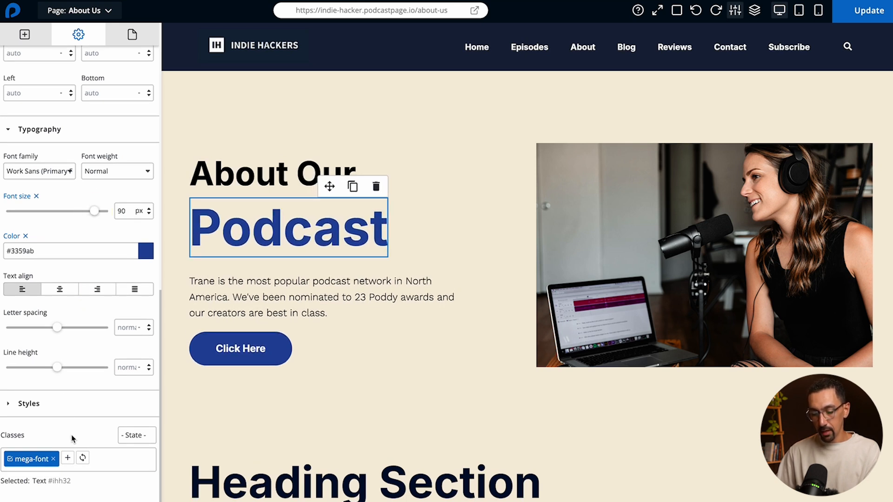
{"action": "left_click", "coordinate": [83, 459]}
{"action": "scroll", "coordinate": [278, 368], "scroll_direction": "down", "scroll_amount": 5}
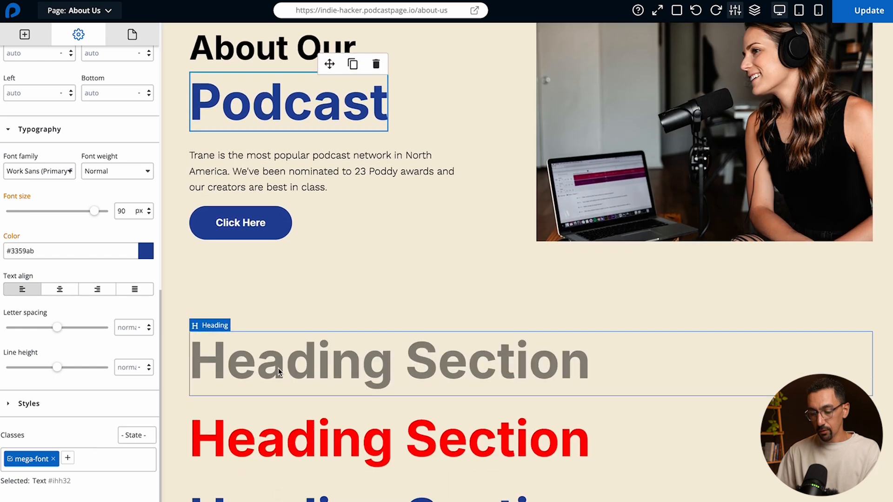
{"action": "scroll", "coordinate": [278, 367], "scroll_direction": "down", "scroll_amount": 1}
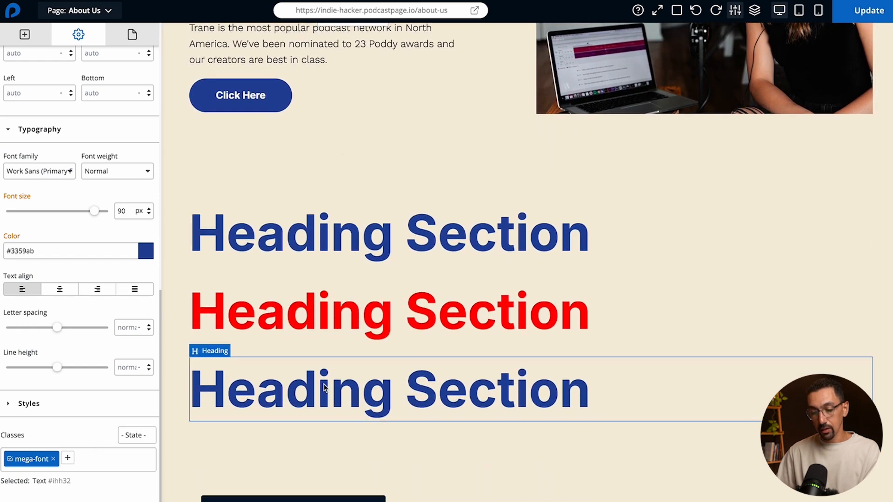